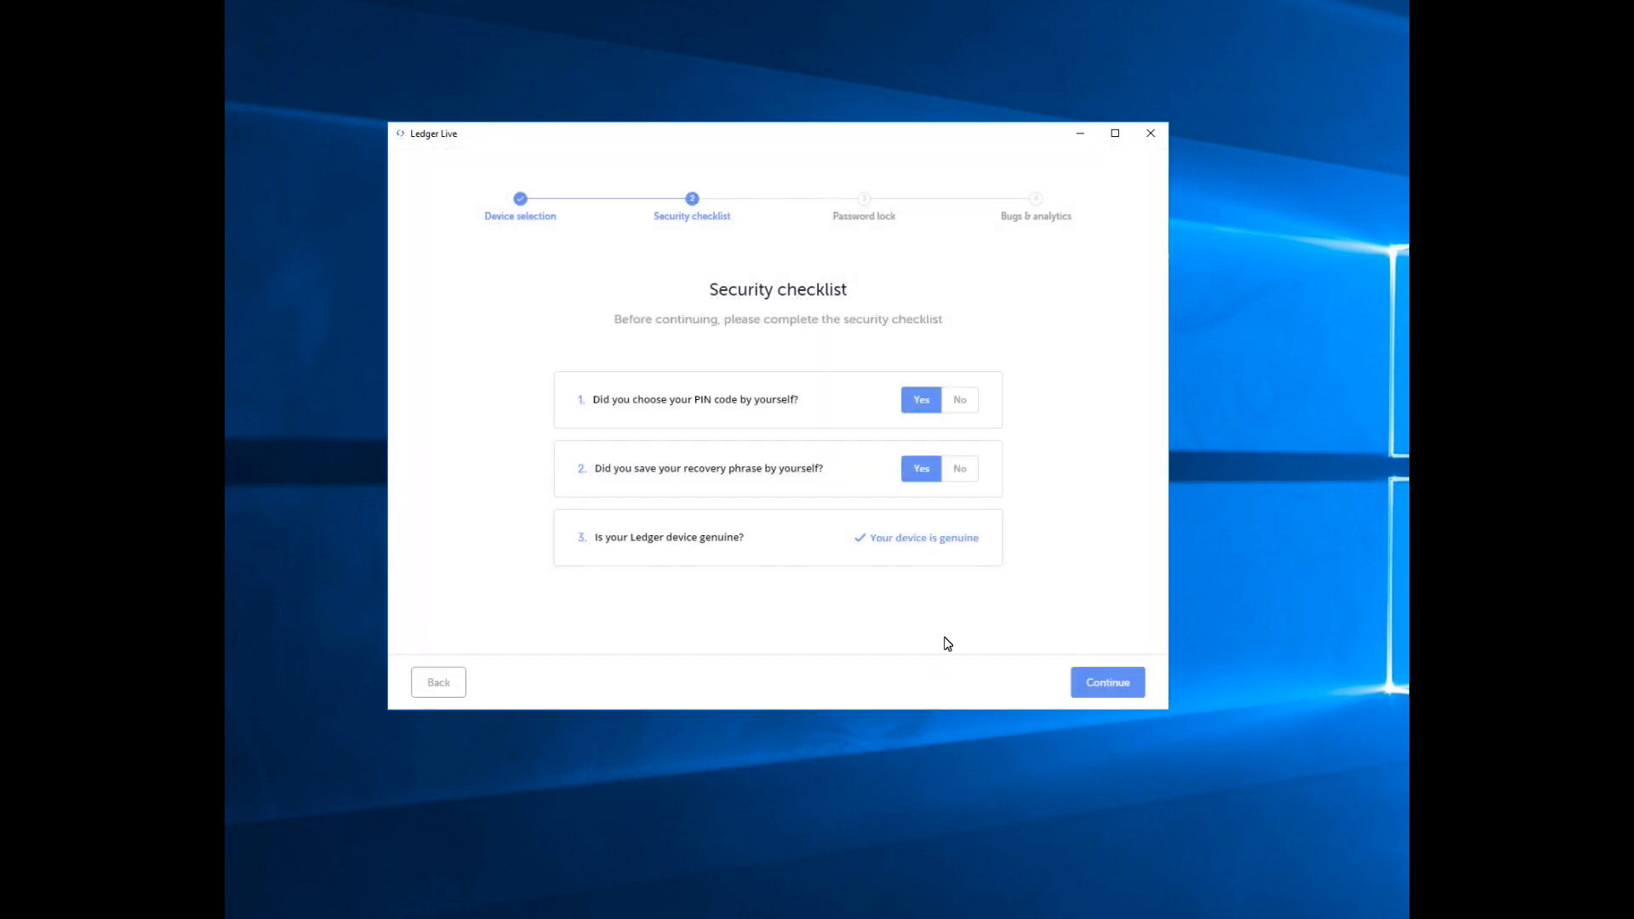
# Proceed past the completed security checklist, then enter and confirm a new password for the password lock
pyautogui.click(1101, 687)
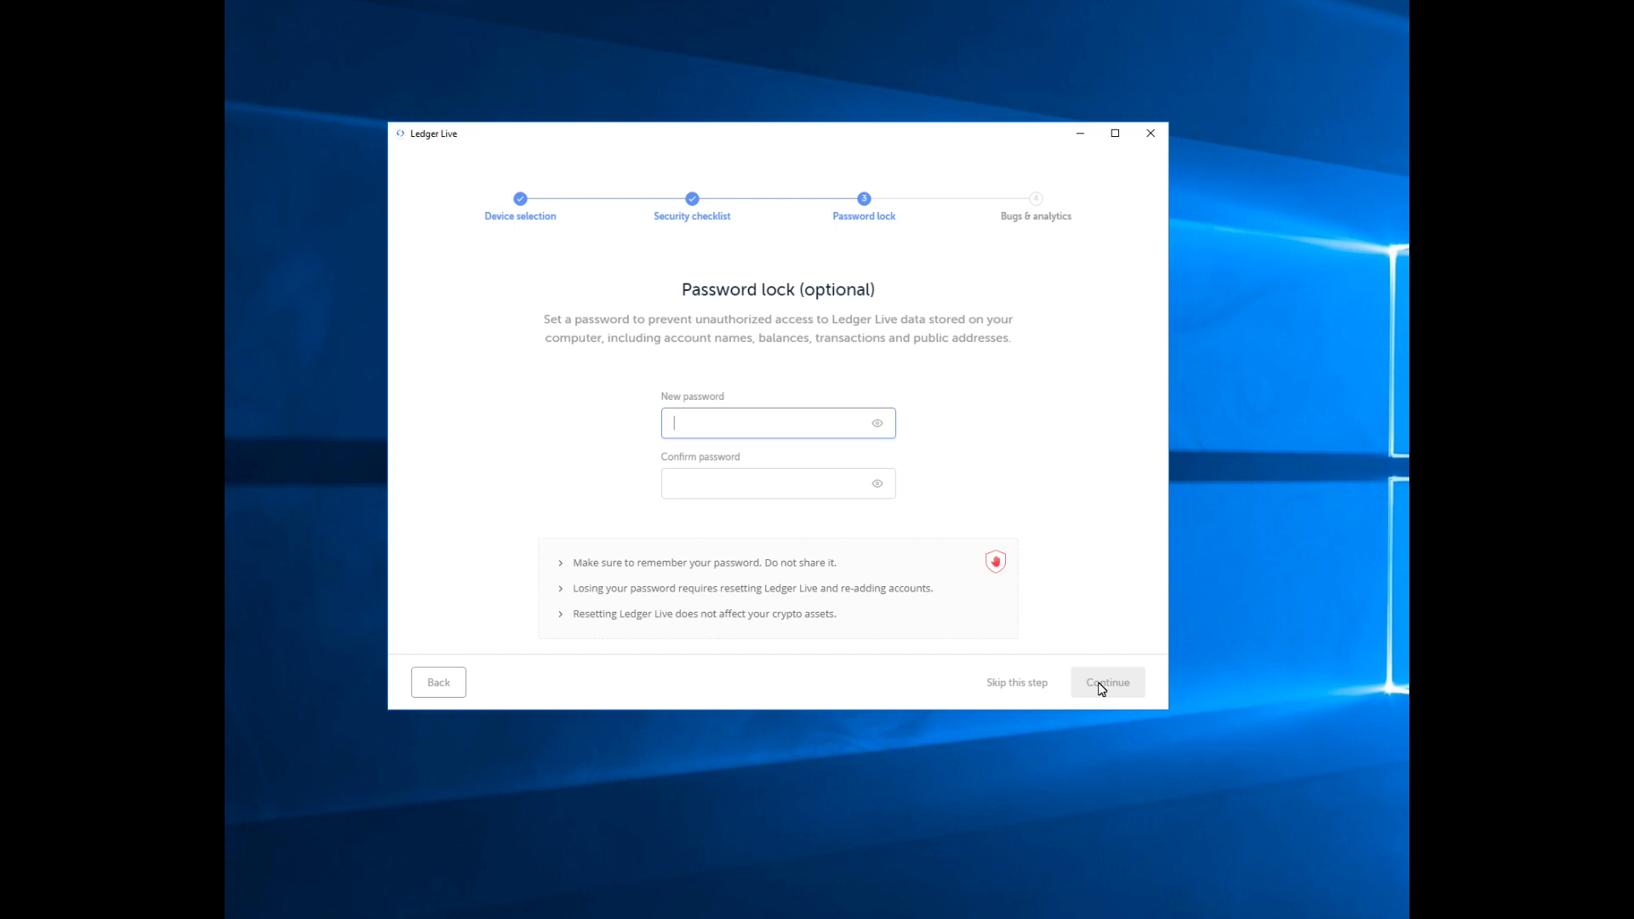
pyautogui.write('********')
pyautogui.press('Tab')
pyautogui.write('****')
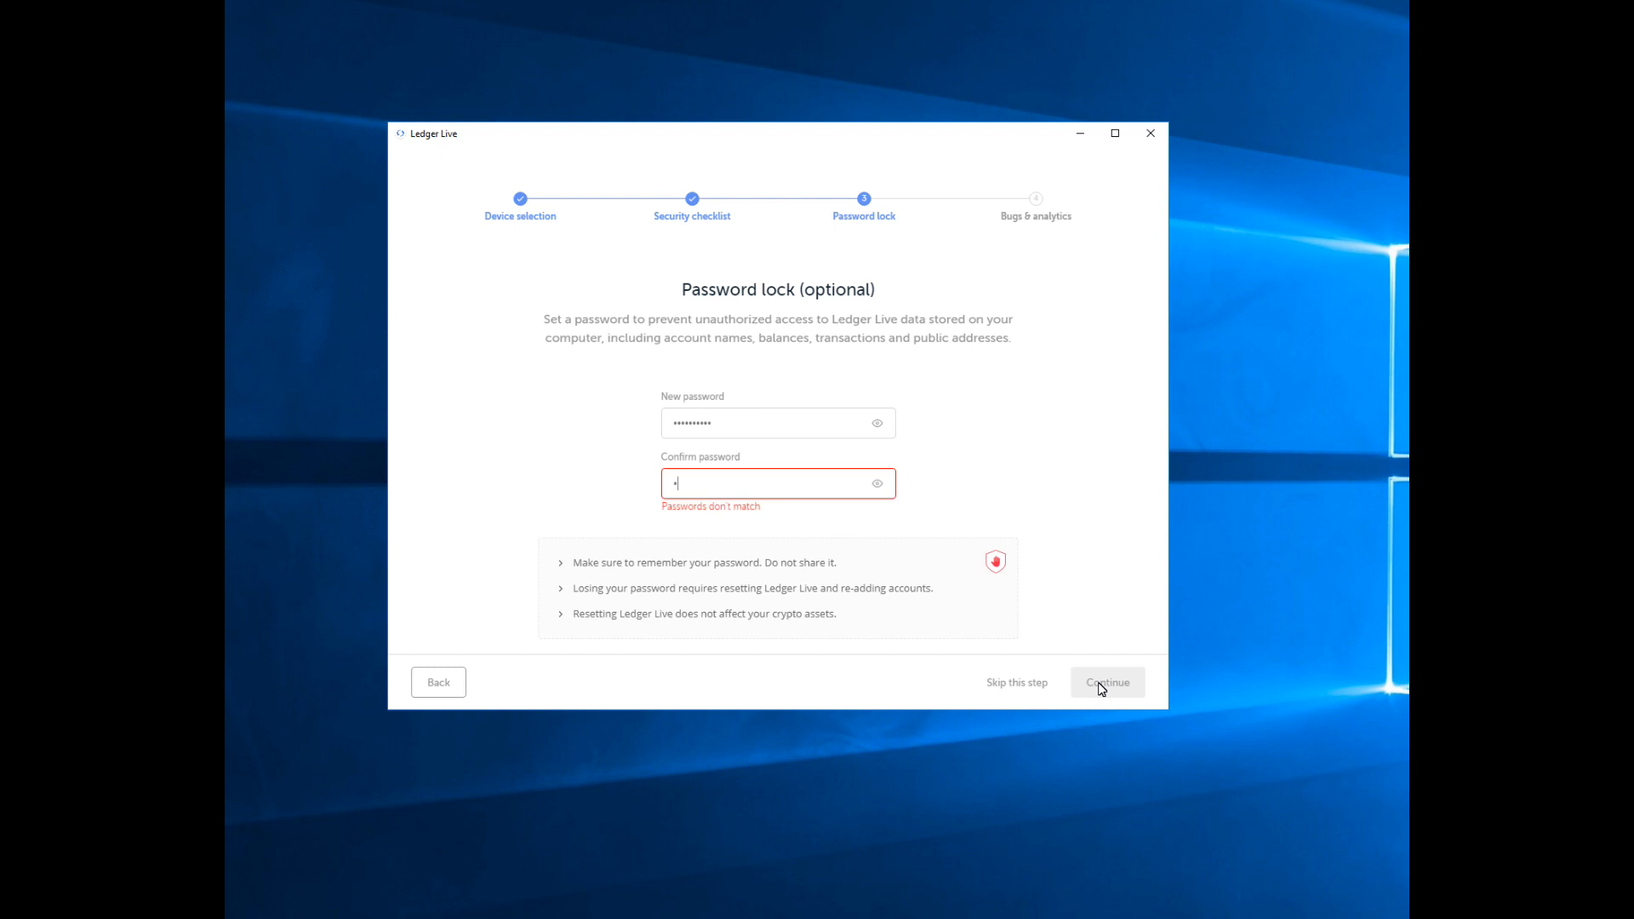
pyautogui.write('******')
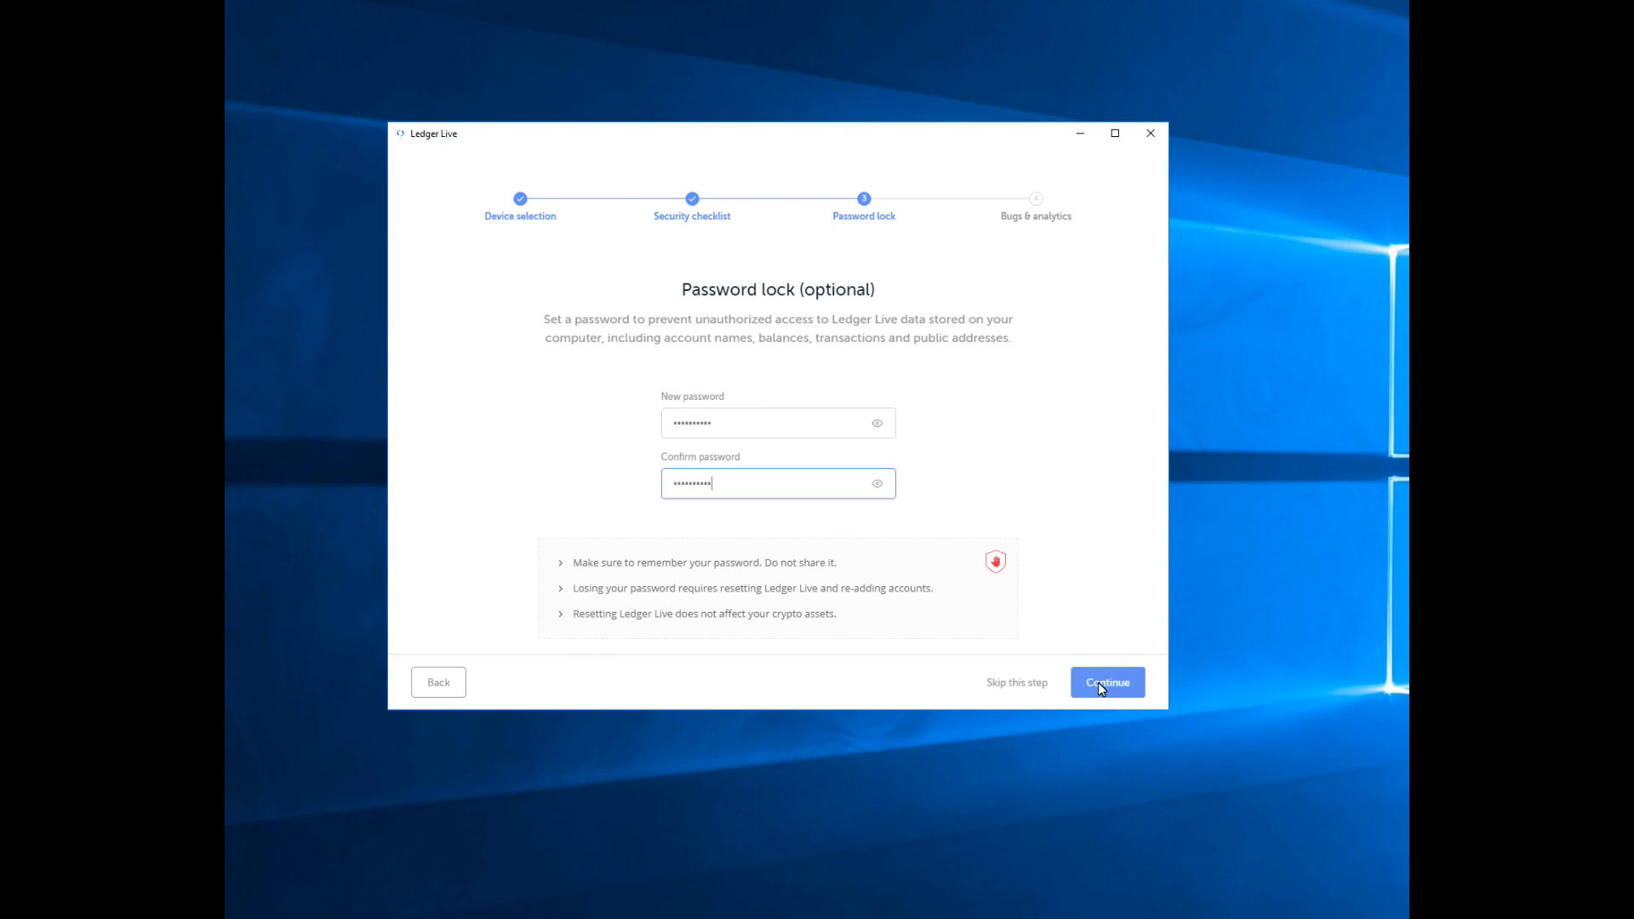
# Replace the new password and its confirmation with a different password, then complete the remaining setup pages
pyautogui.doubleClick(758, 427)
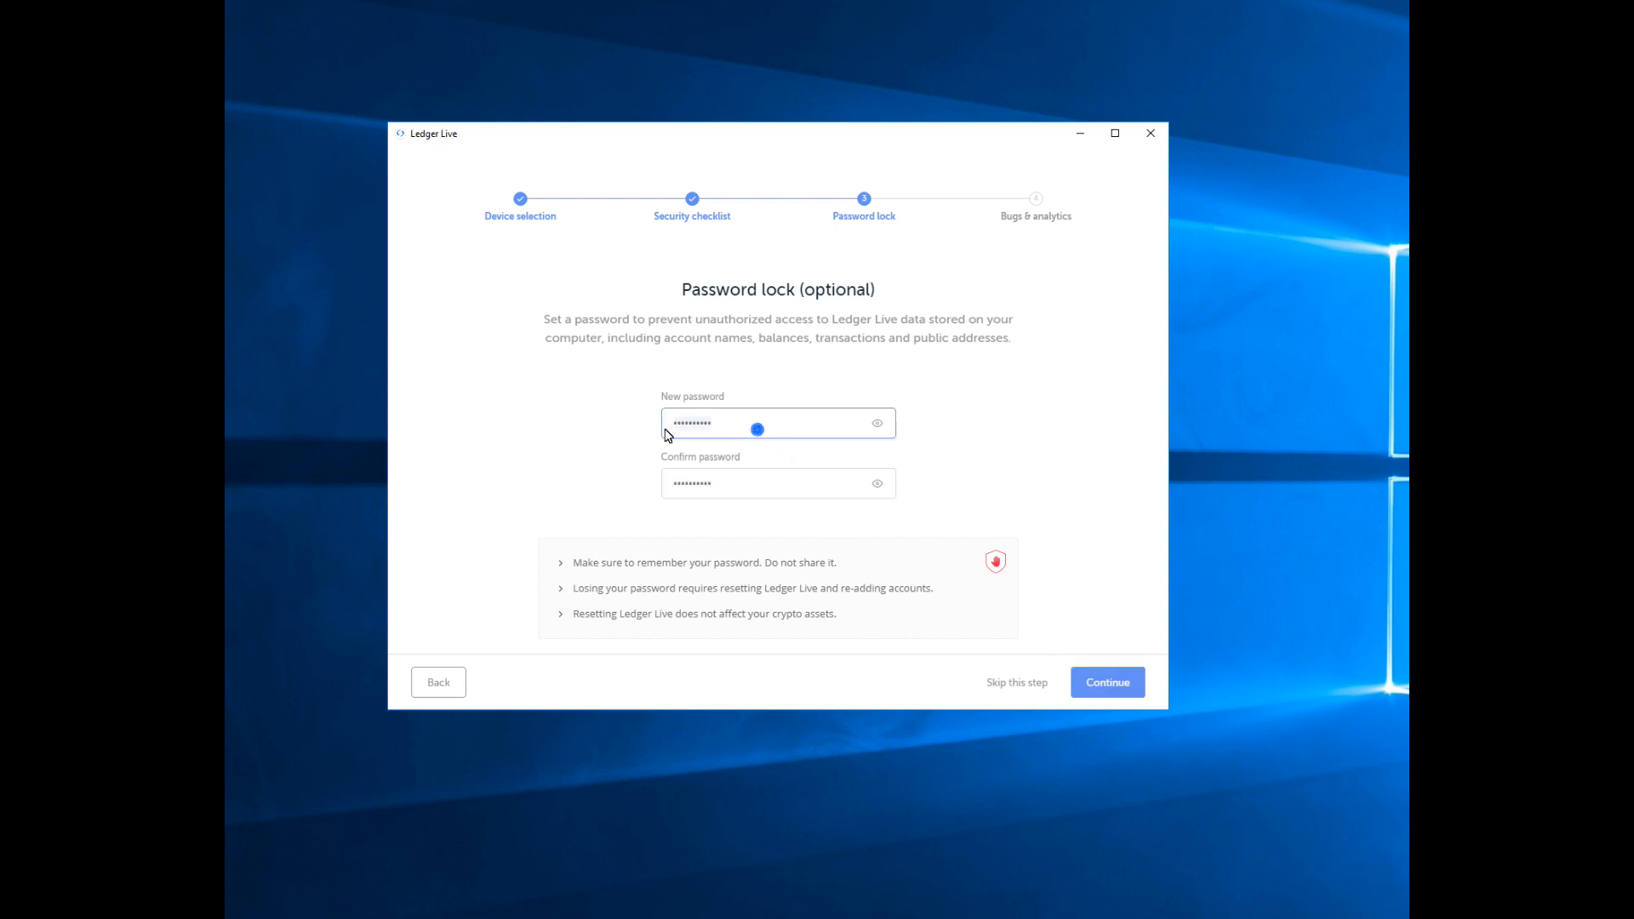
pyautogui.write('**************')
pyautogui.press('Tab')
pyautogui.write('**********')
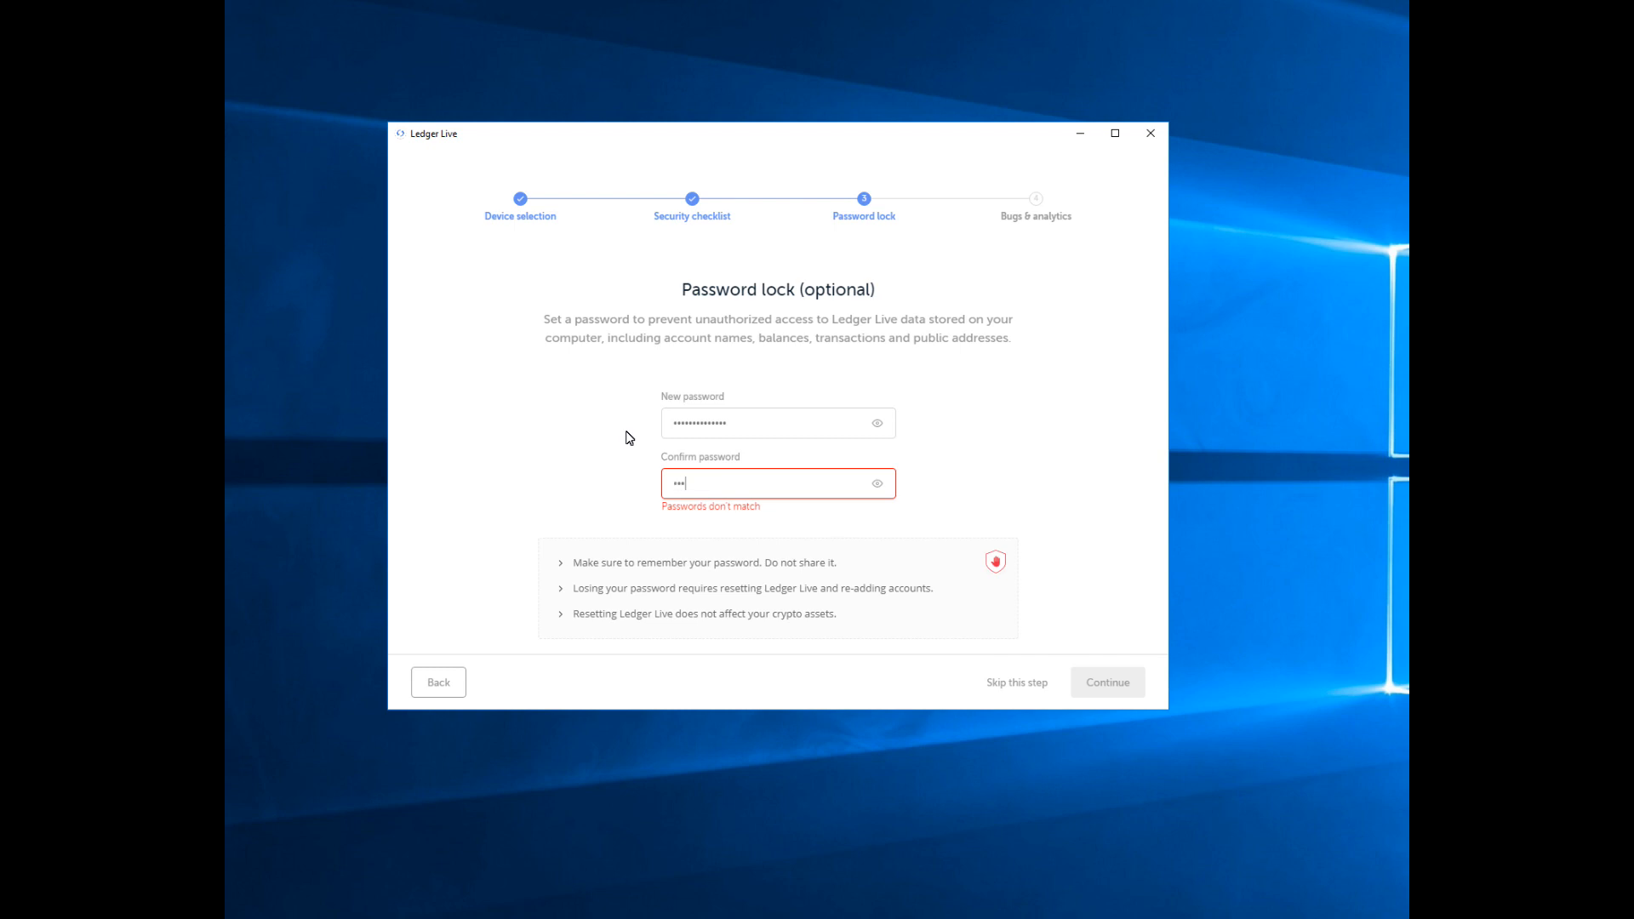
pyautogui.write('****')
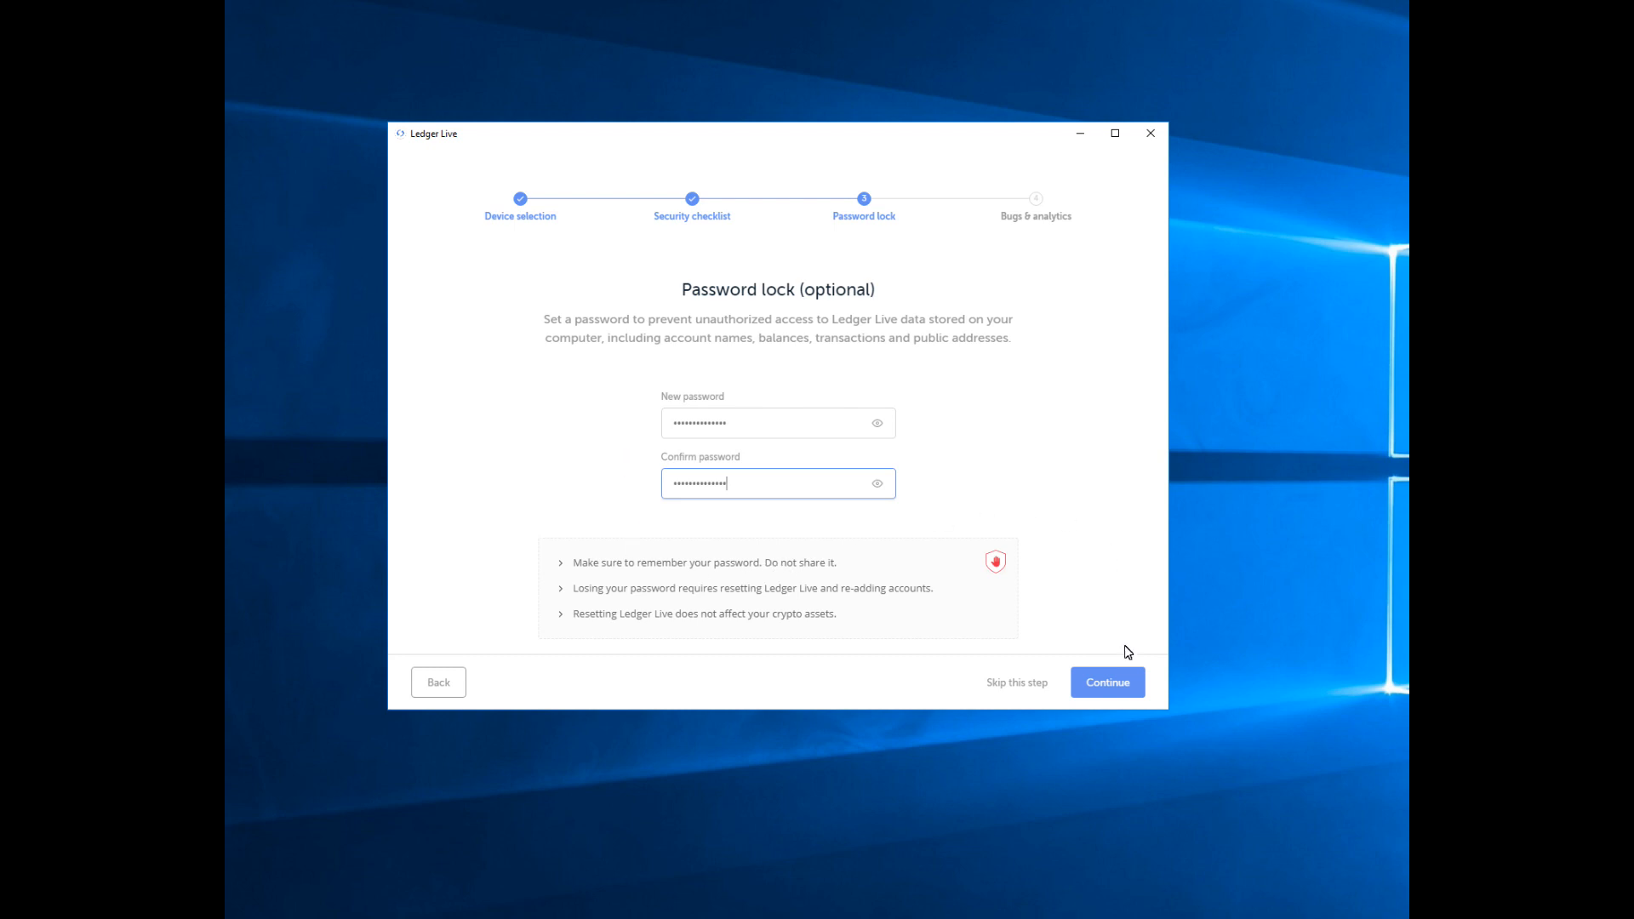
pyautogui.click(1114, 693)
pyautogui.click(1114, 693)
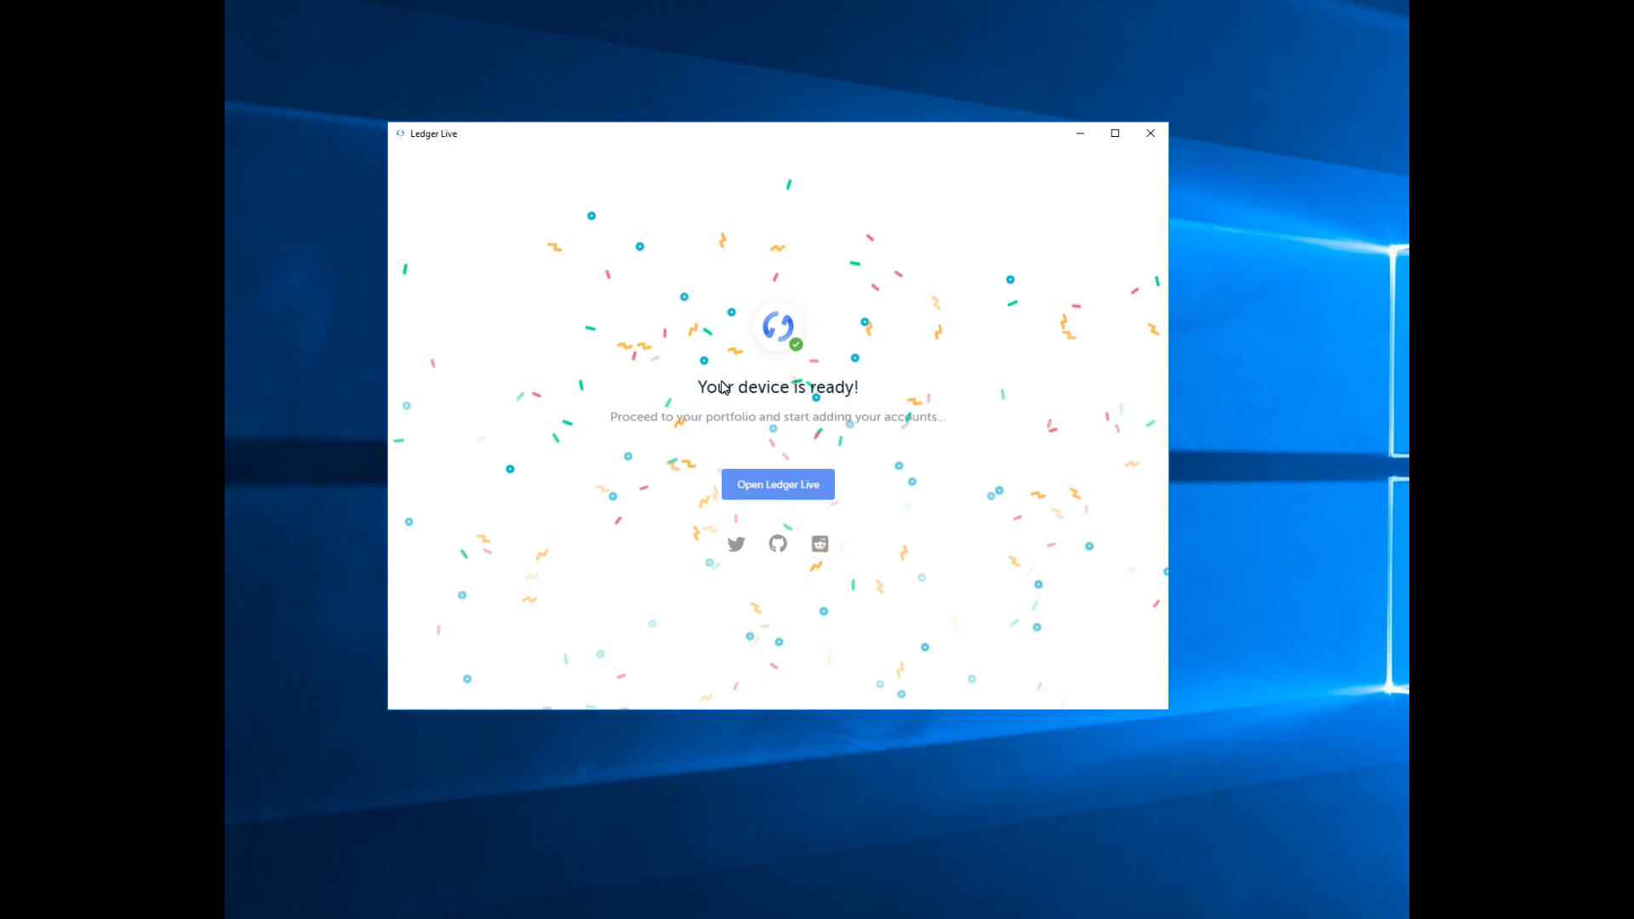
# Open the portfolio past the Trade safely notice and bring up the Manager to browse its app catalog
pyautogui.click(788, 491)
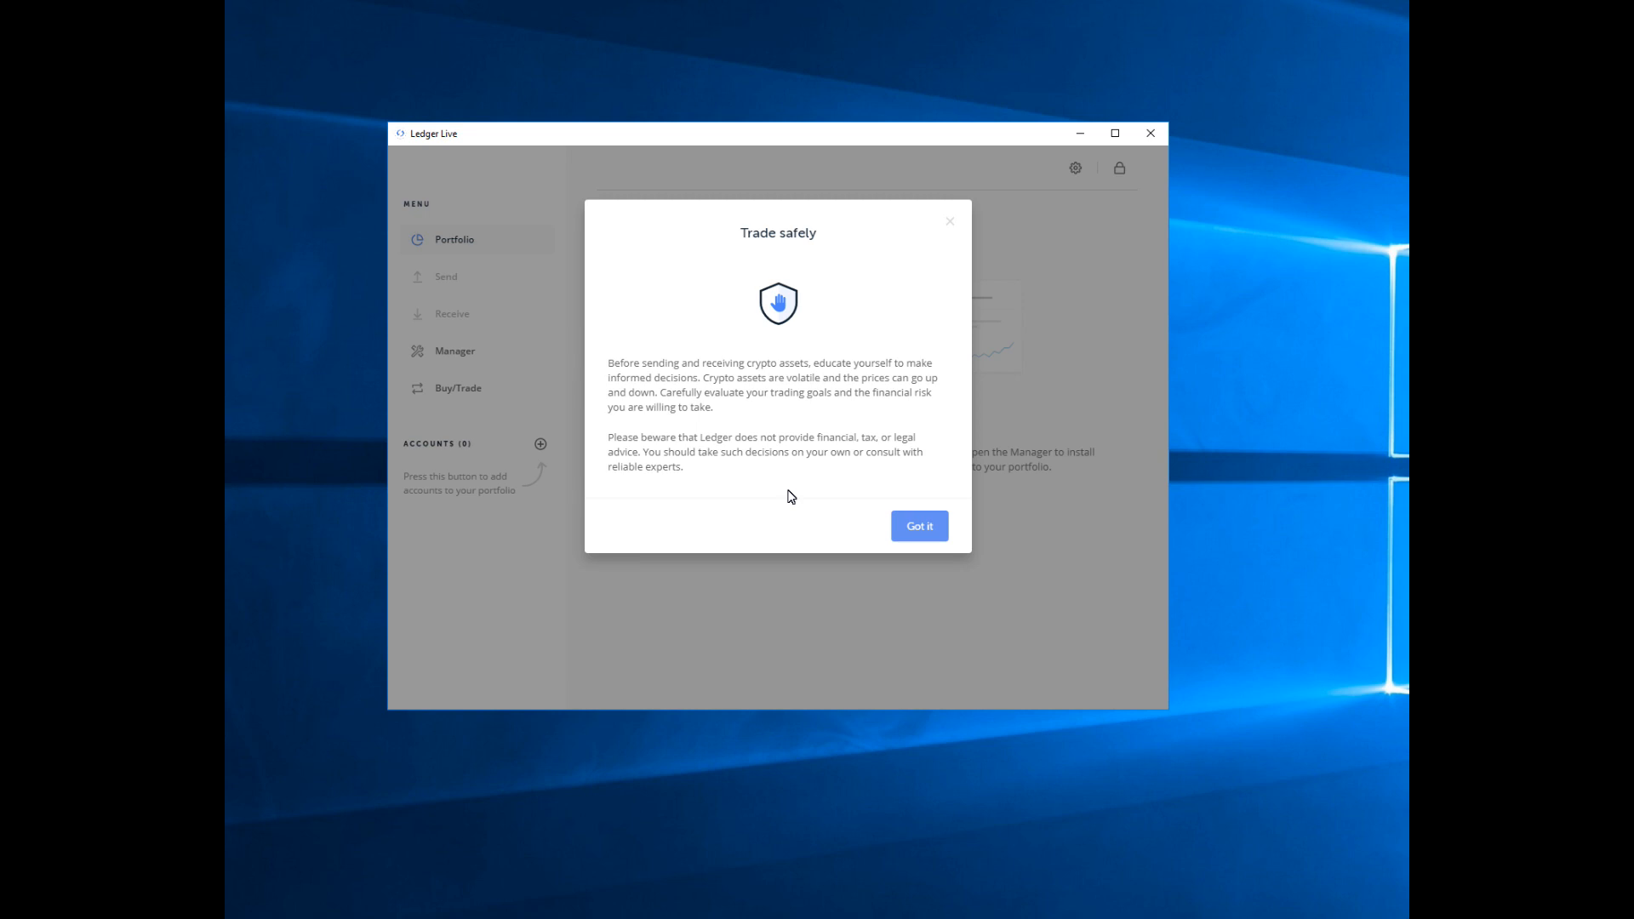
pyautogui.click(930, 526)
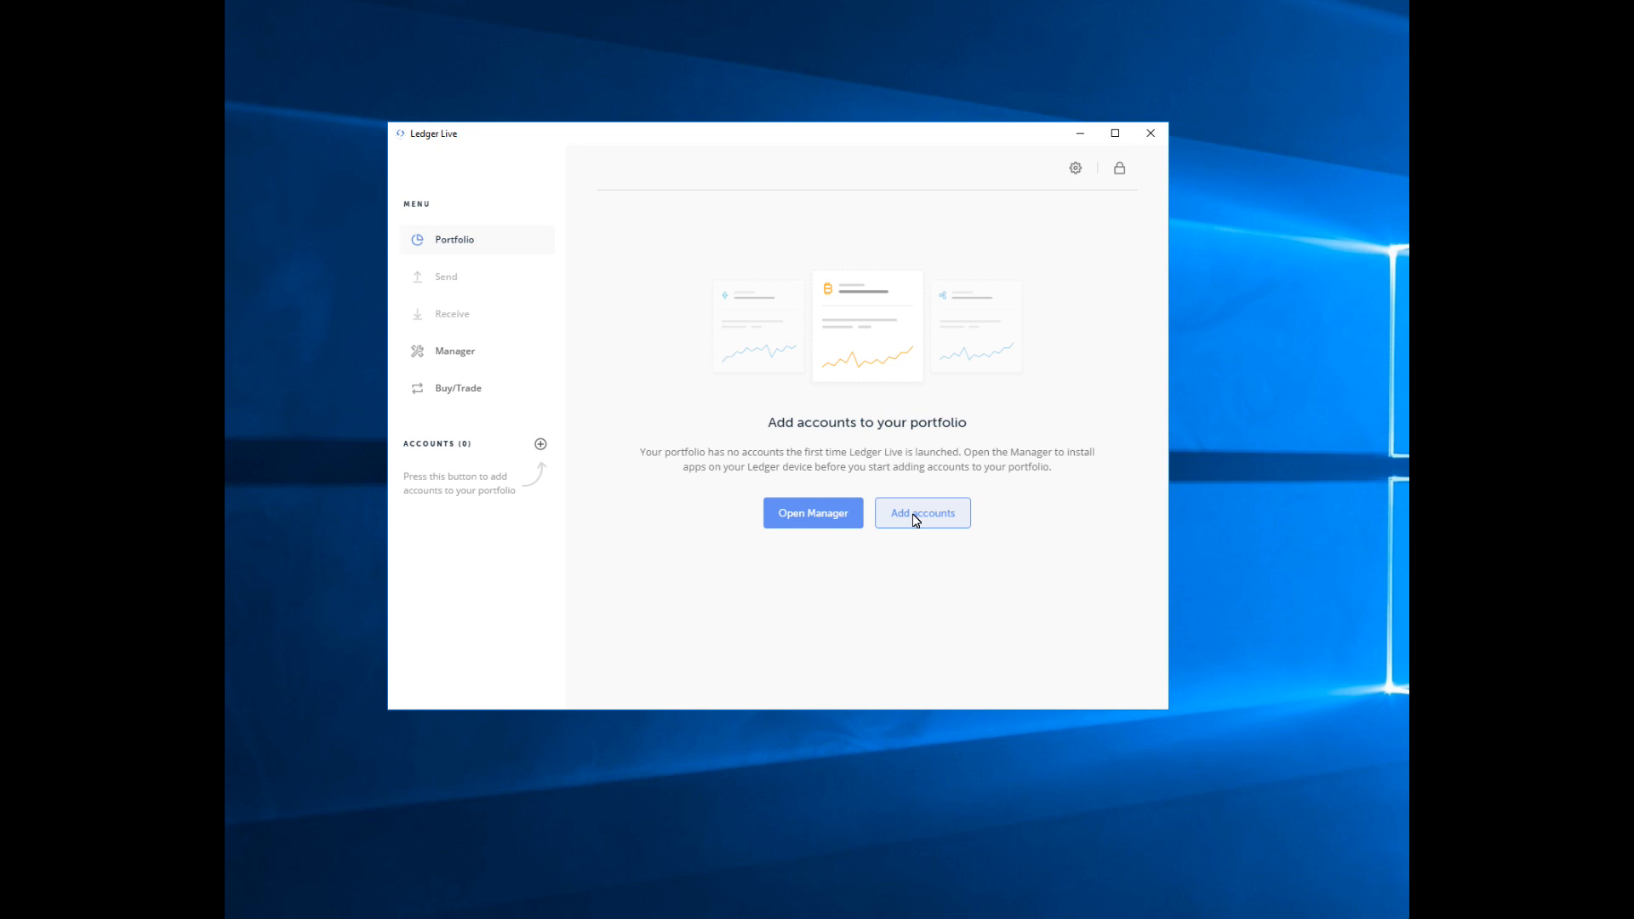
pyautogui.click(808, 514)
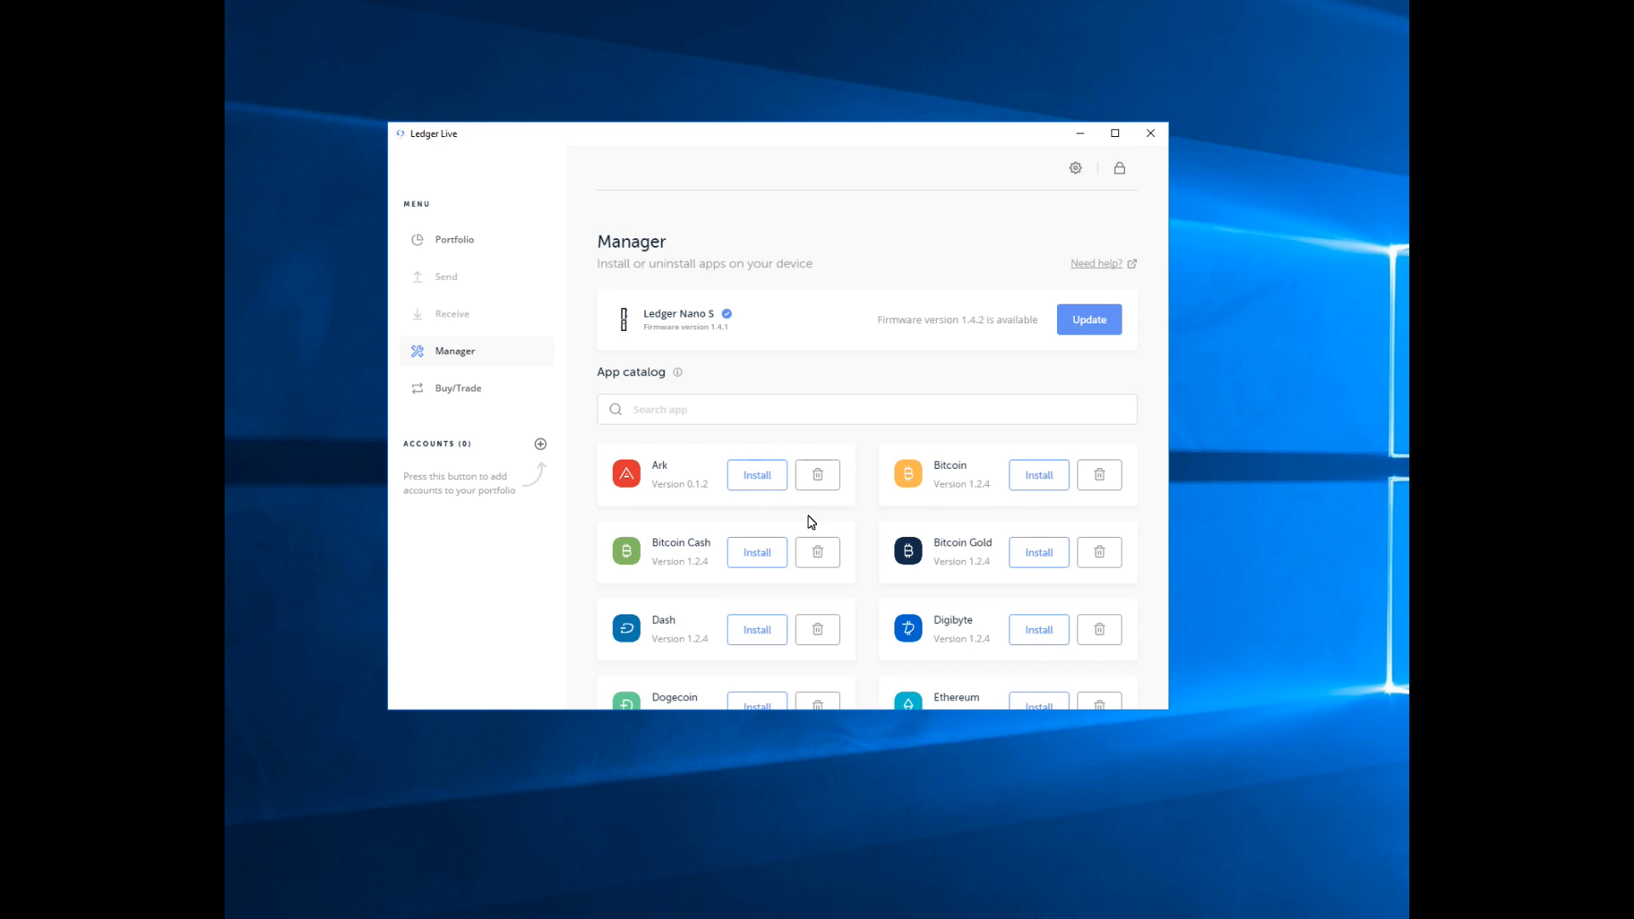
pyautogui.scroll(-3, 894, 532)
pyautogui.scroll(-7, 894, 532)
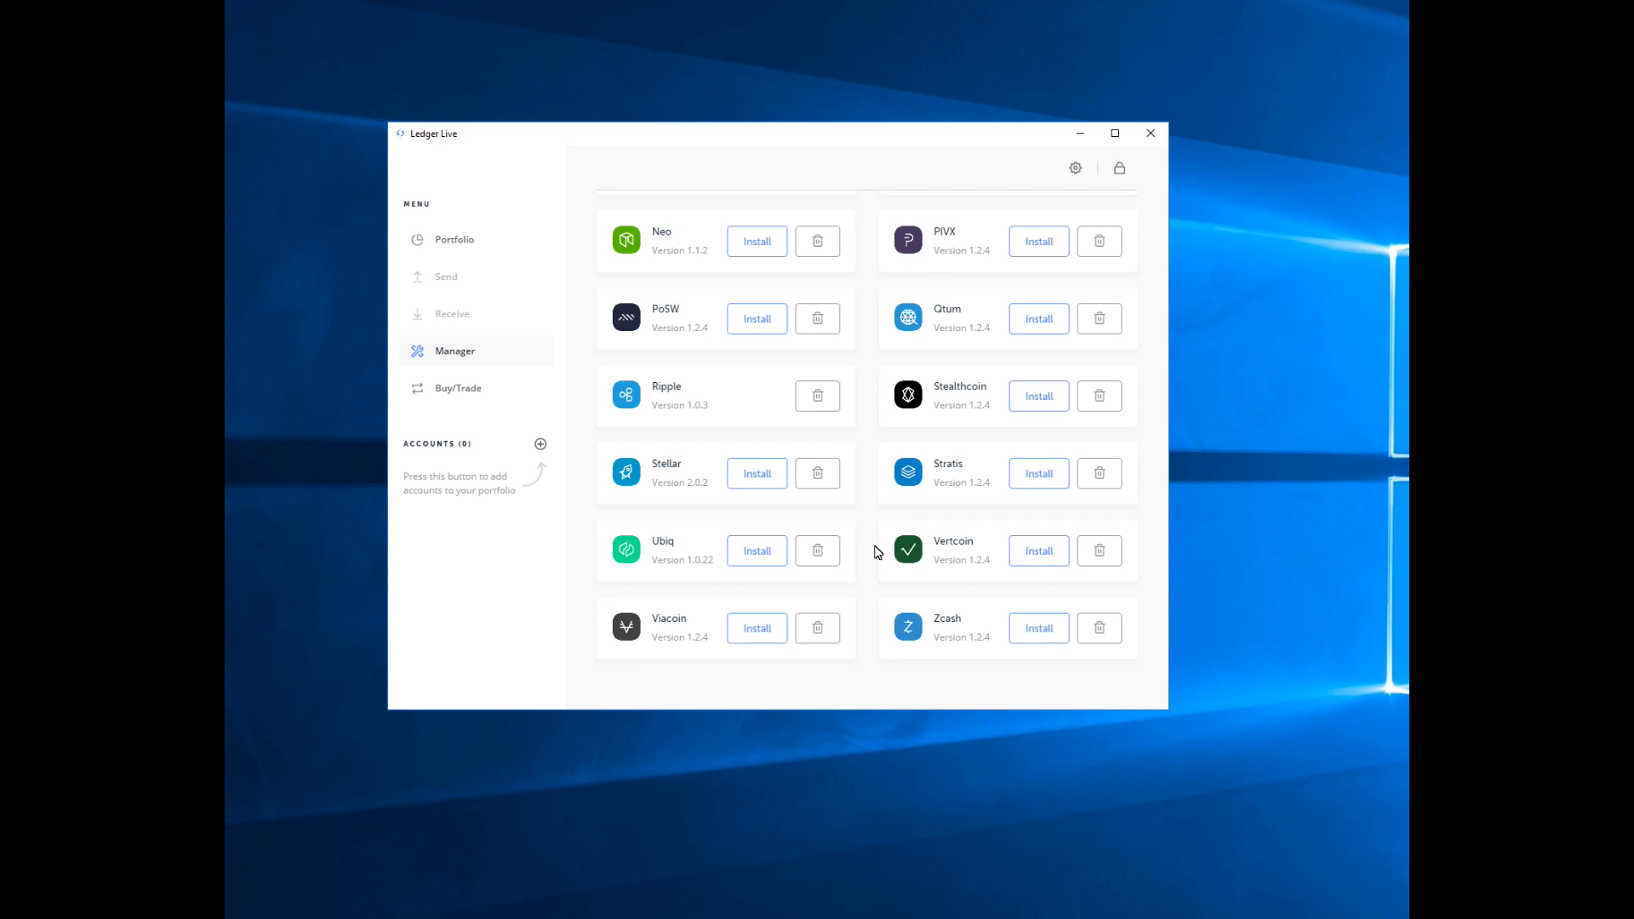
pyautogui.scroll(8, 877, 549)
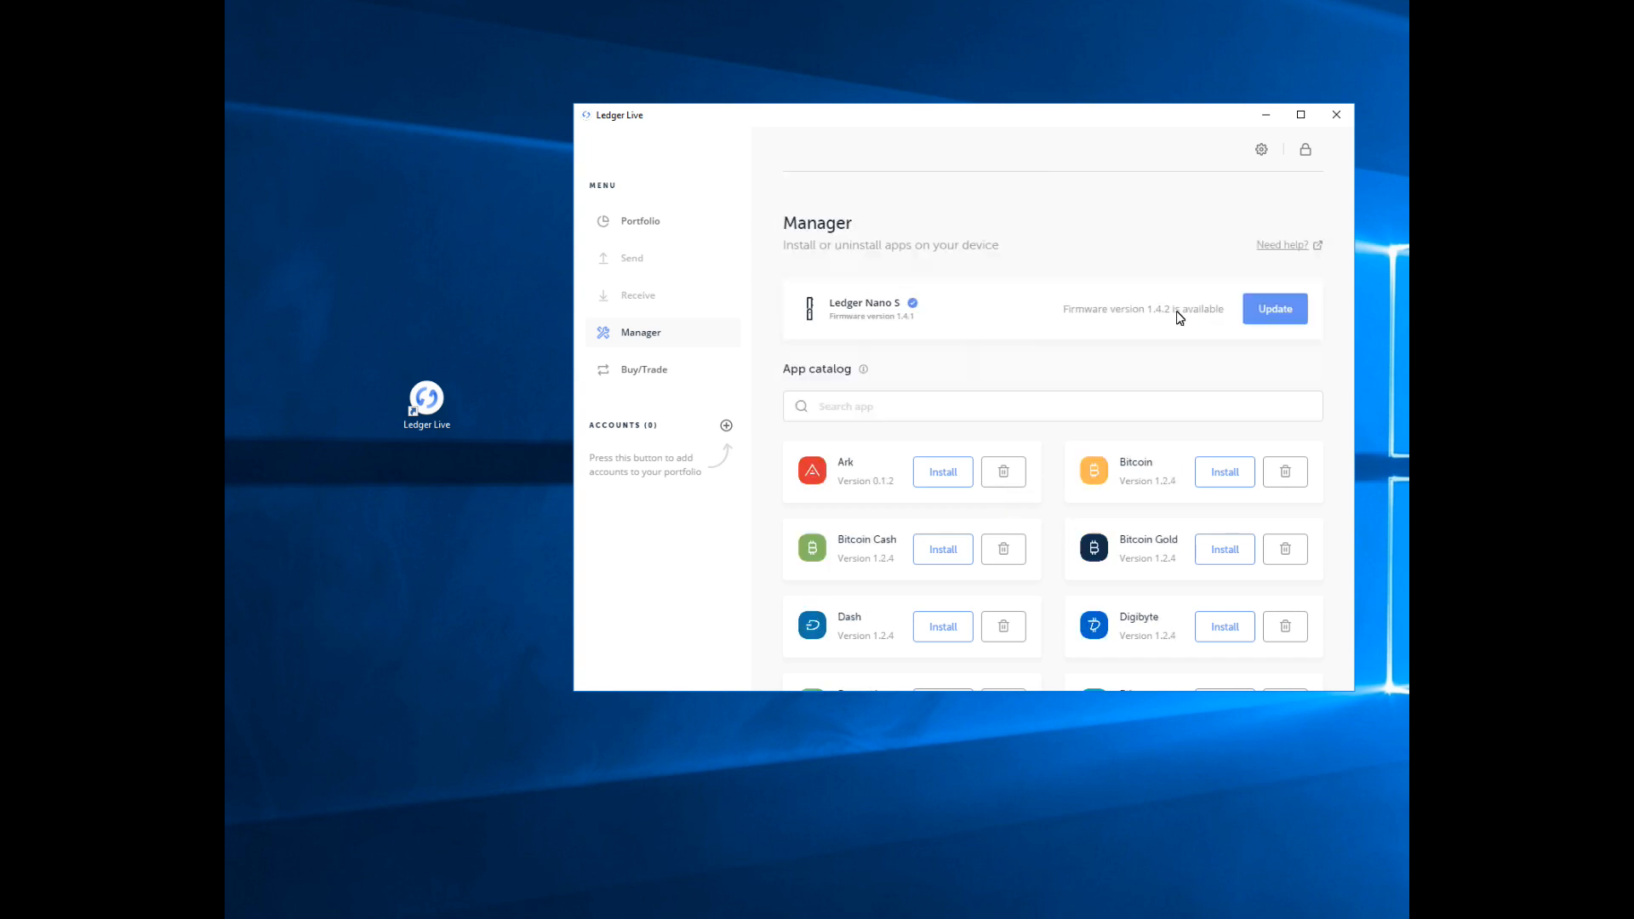
# Open the available firmware 1.4.2 update and read its notes on the user experience and security improvements
pyautogui.moveTo(1064, 313); pyautogui.dragTo(1219, 313)
pyautogui.moveTo(928, 320); pyautogui.dragTo(839, 317)
pyautogui.click(1278, 308)
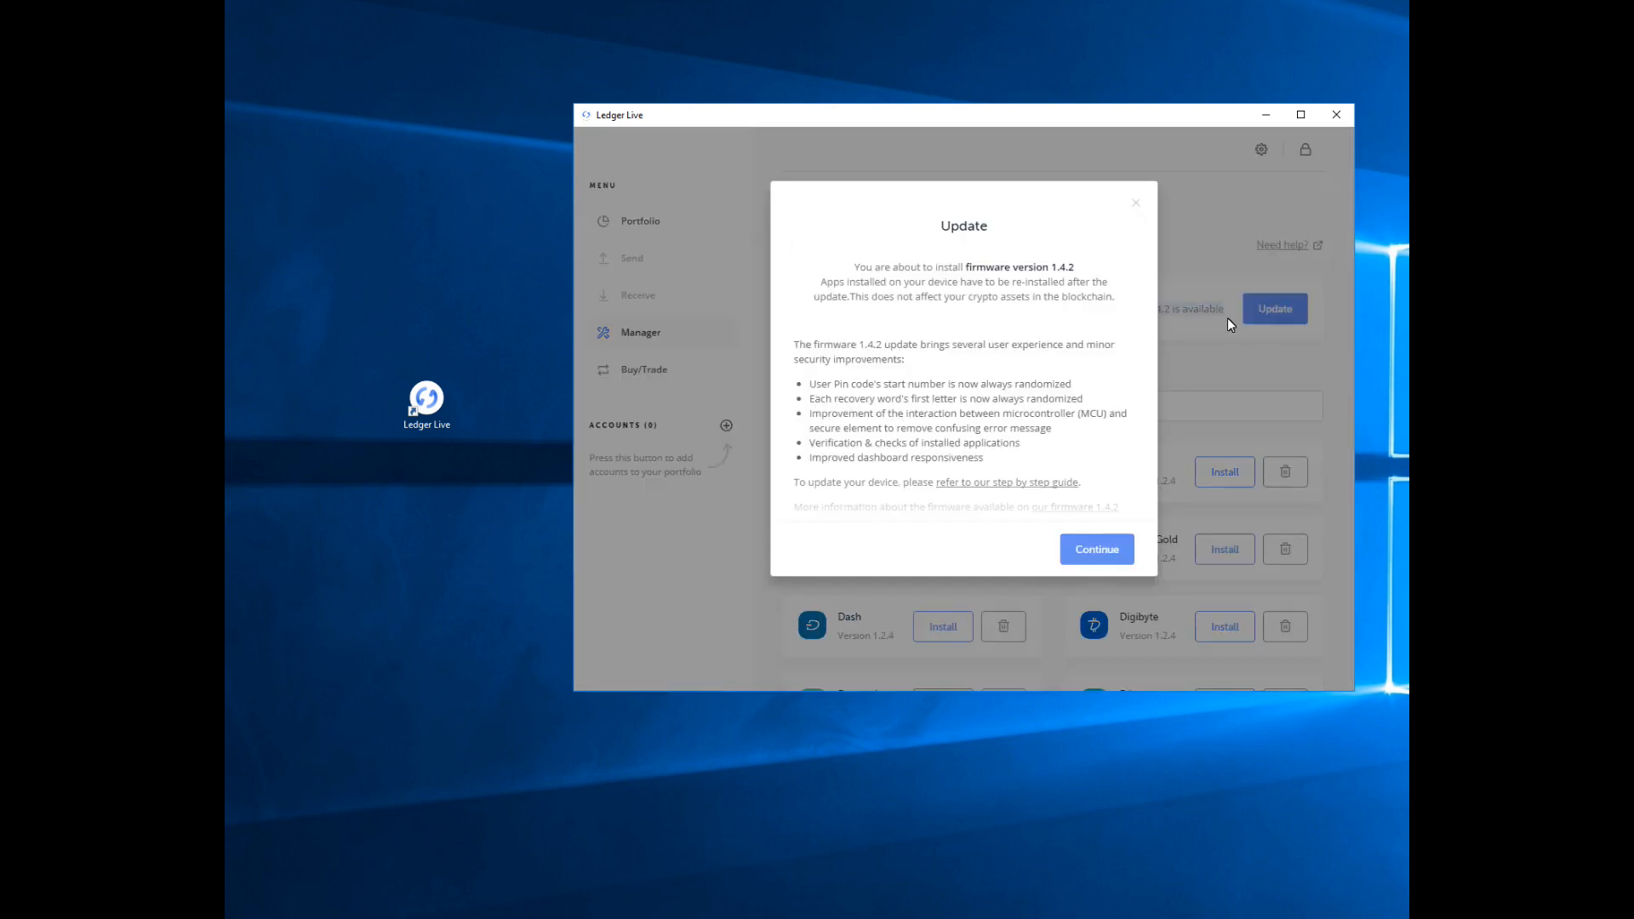
pyautogui.click(856, 265)
pyautogui.moveTo(905, 273); pyautogui.dragTo(1108, 309)
pyautogui.moveTo(797, 344); pyautogui.dragTo(909, 363)
pyautogui.moveTo(805, 384); pyautogui.dragTo(1079, 390)
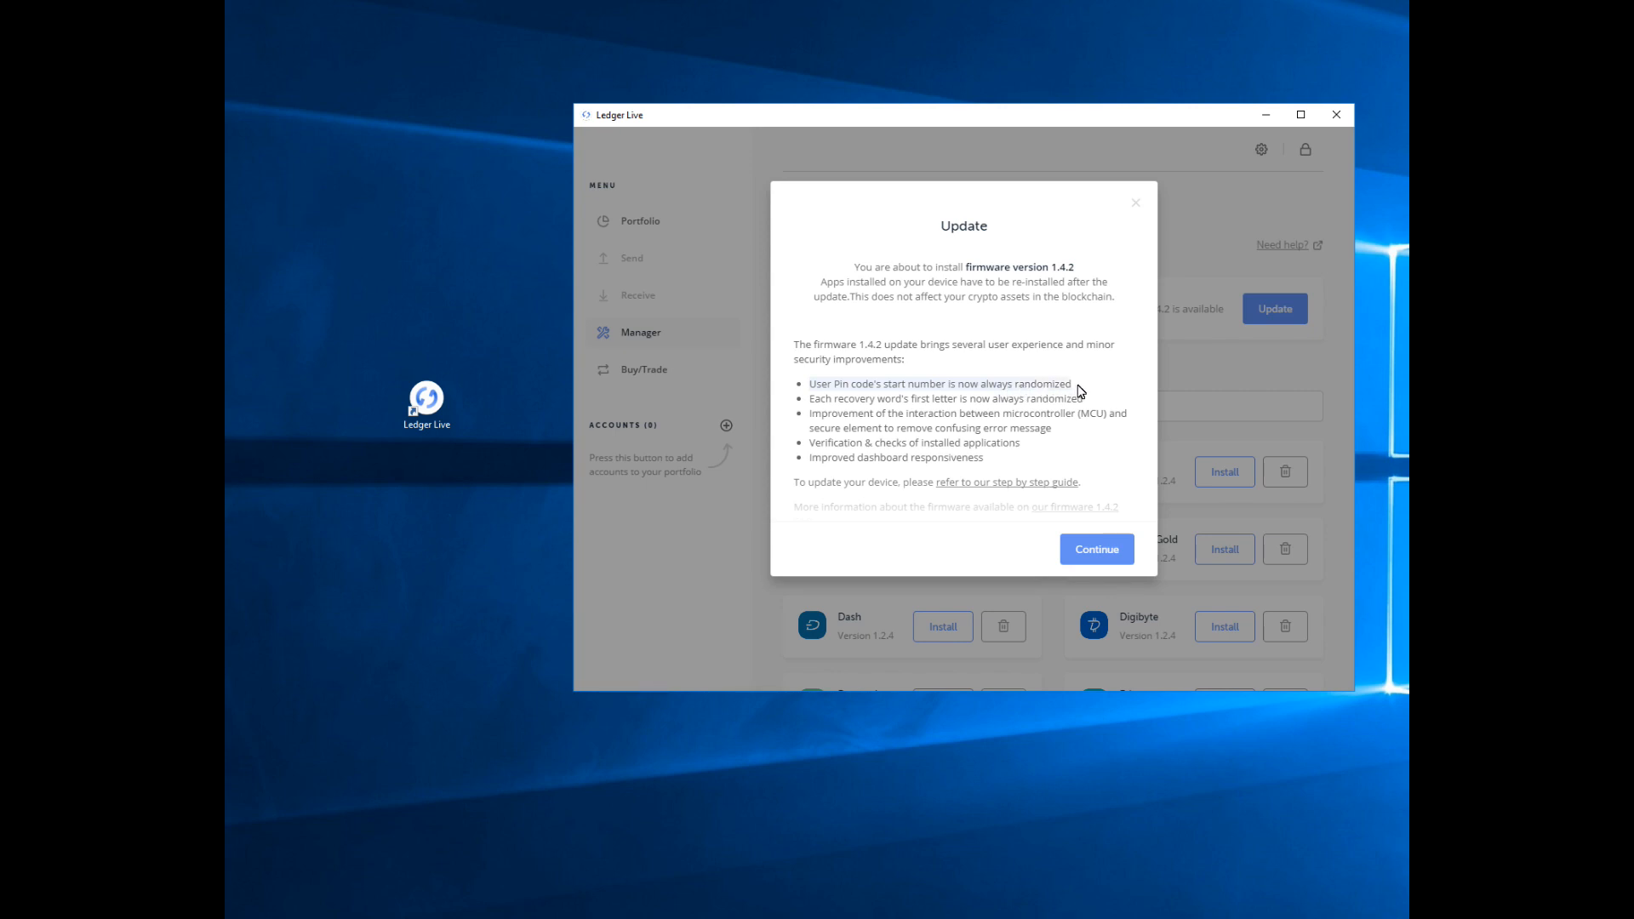
pyautogui.moveTo(807, 400); pyautogui.dragTo(1089, 408)
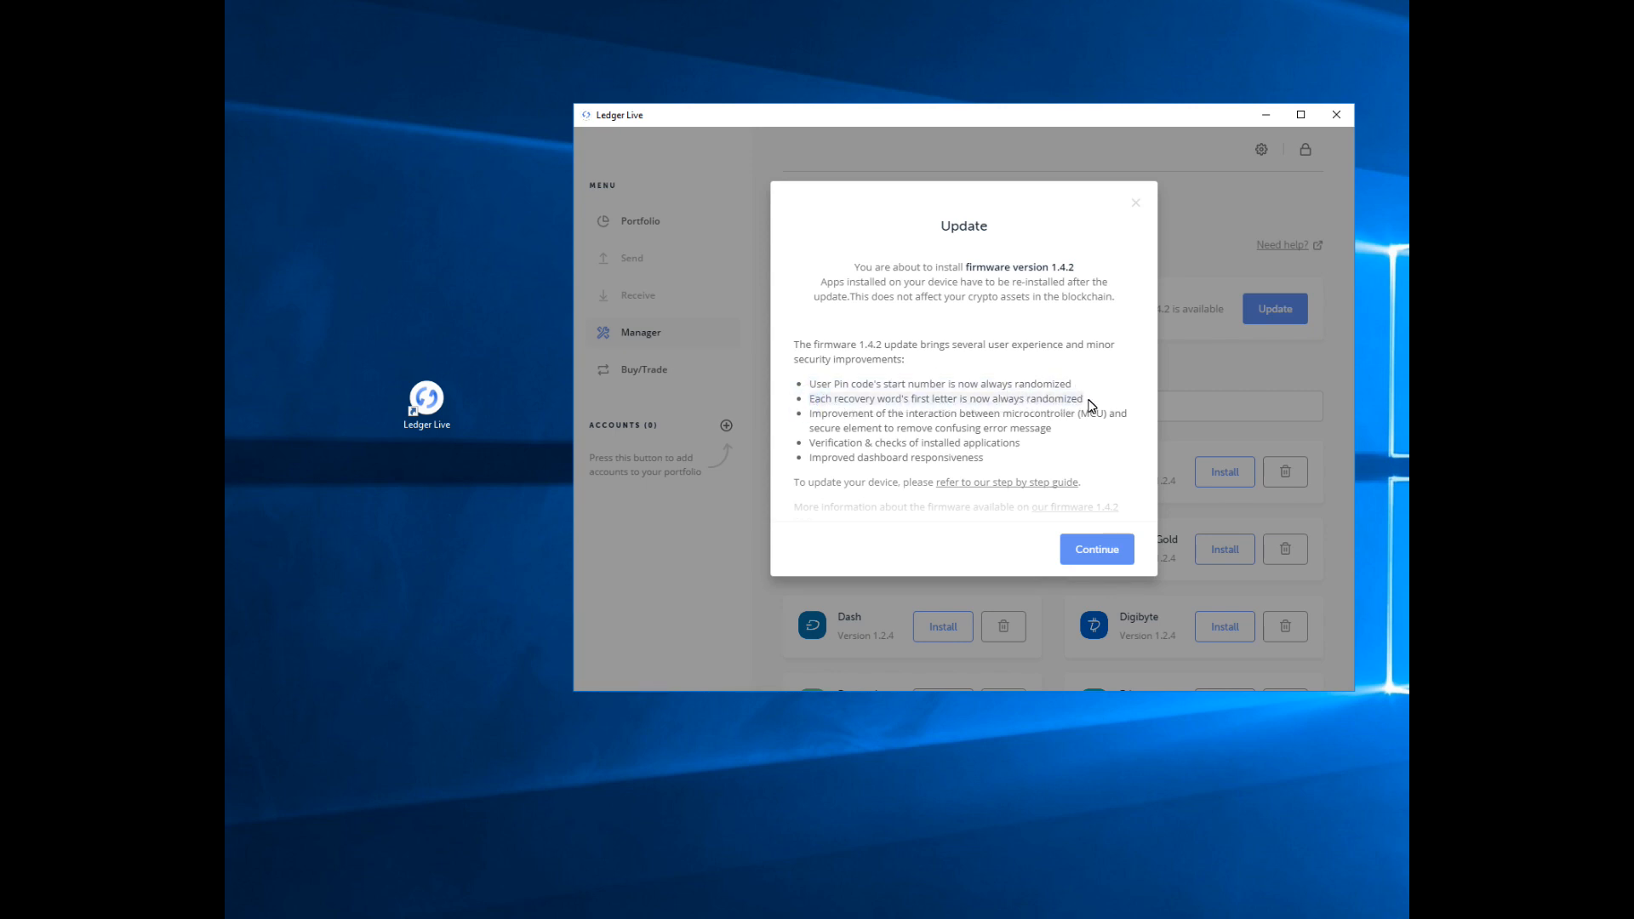
pyautogui.moveTo(810, 416); pyautogui.dragTo(1132, 460)
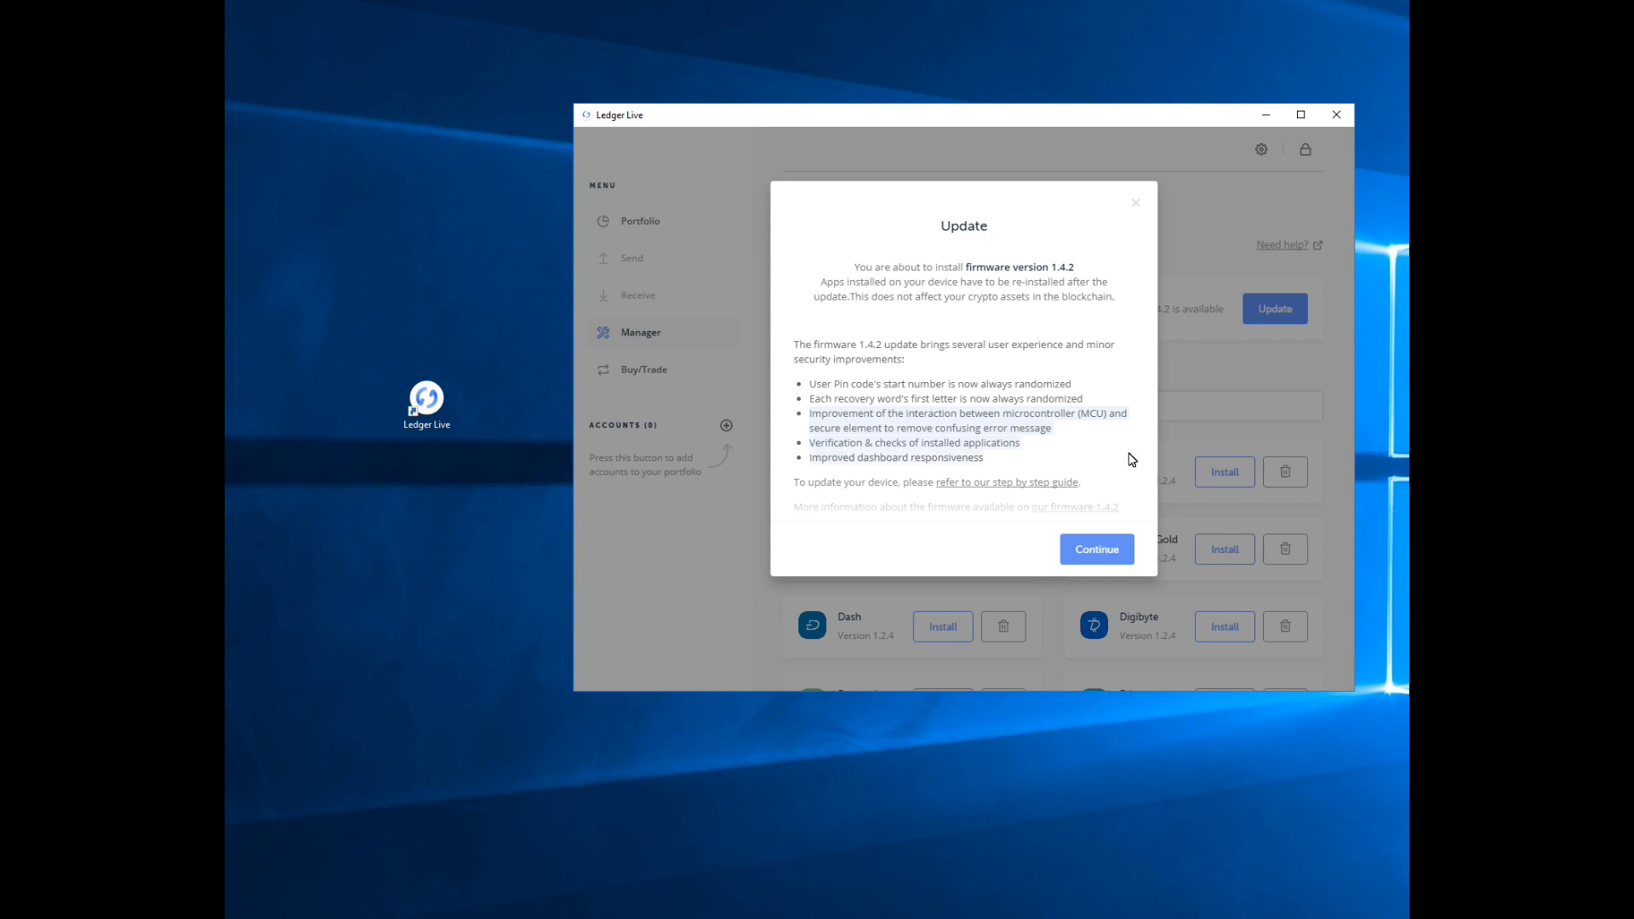
# Try to install firmware version 1.4.2 on the Ledger Nano S
pyautogui.click(1096, 550)
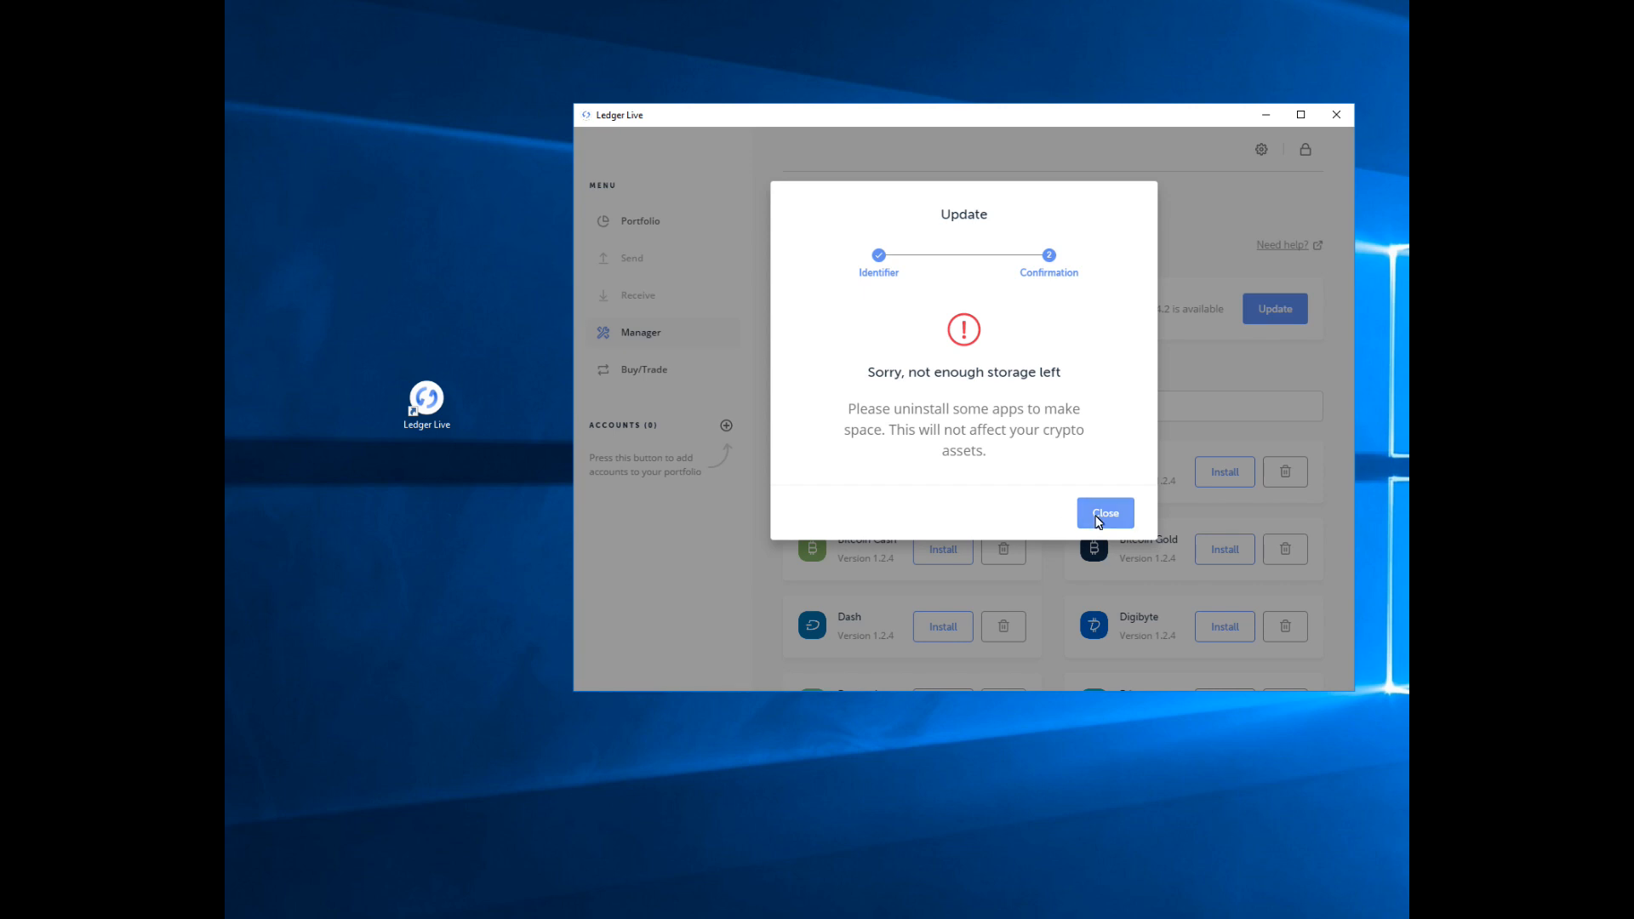
pyautogui.click(1100, 512)
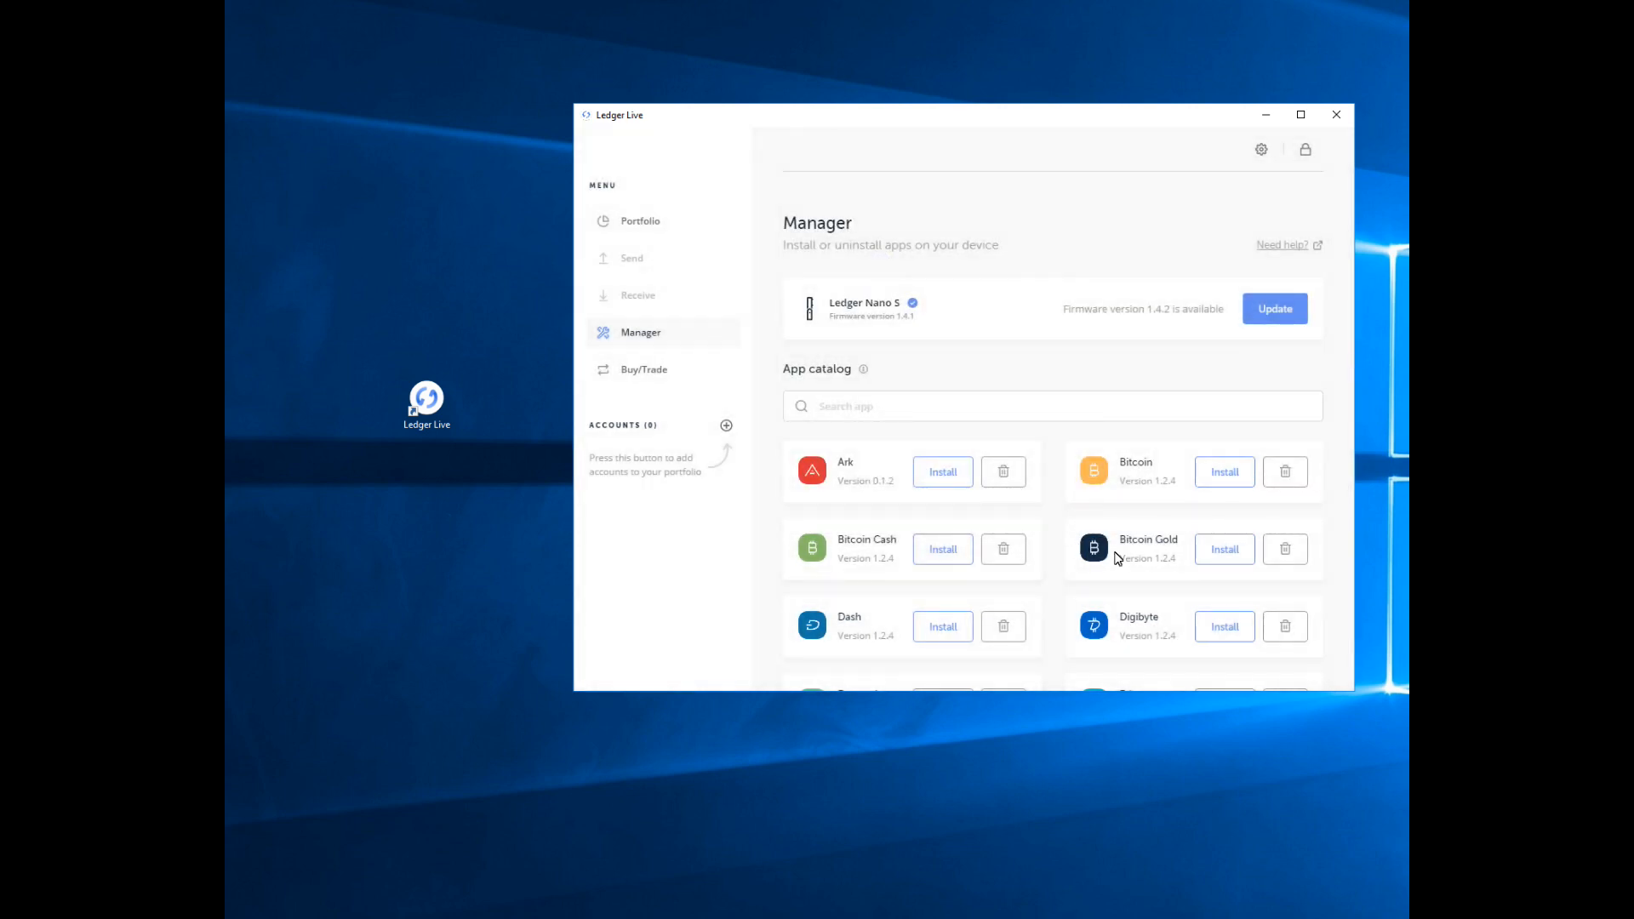
# Uninstall the Ethereum app from the device to free up storage
pyautogui.scroll(-2, 1302, 605)
pyautogui.scroll(-8, 1302, 605)
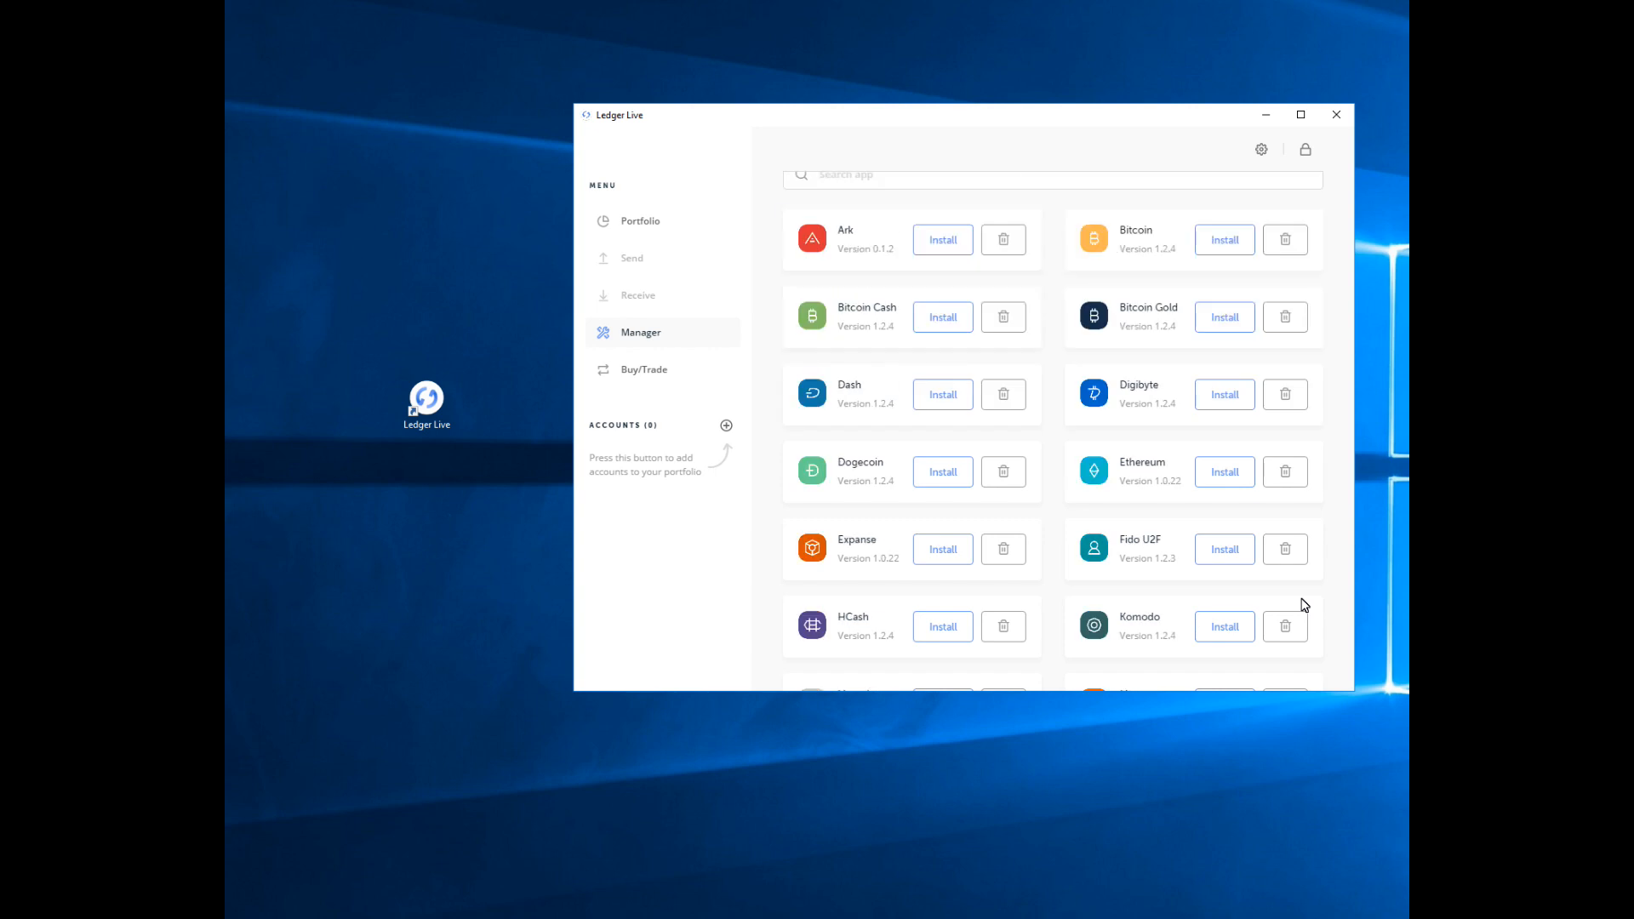
pyautogui.scroll(-1, 1280, 598)
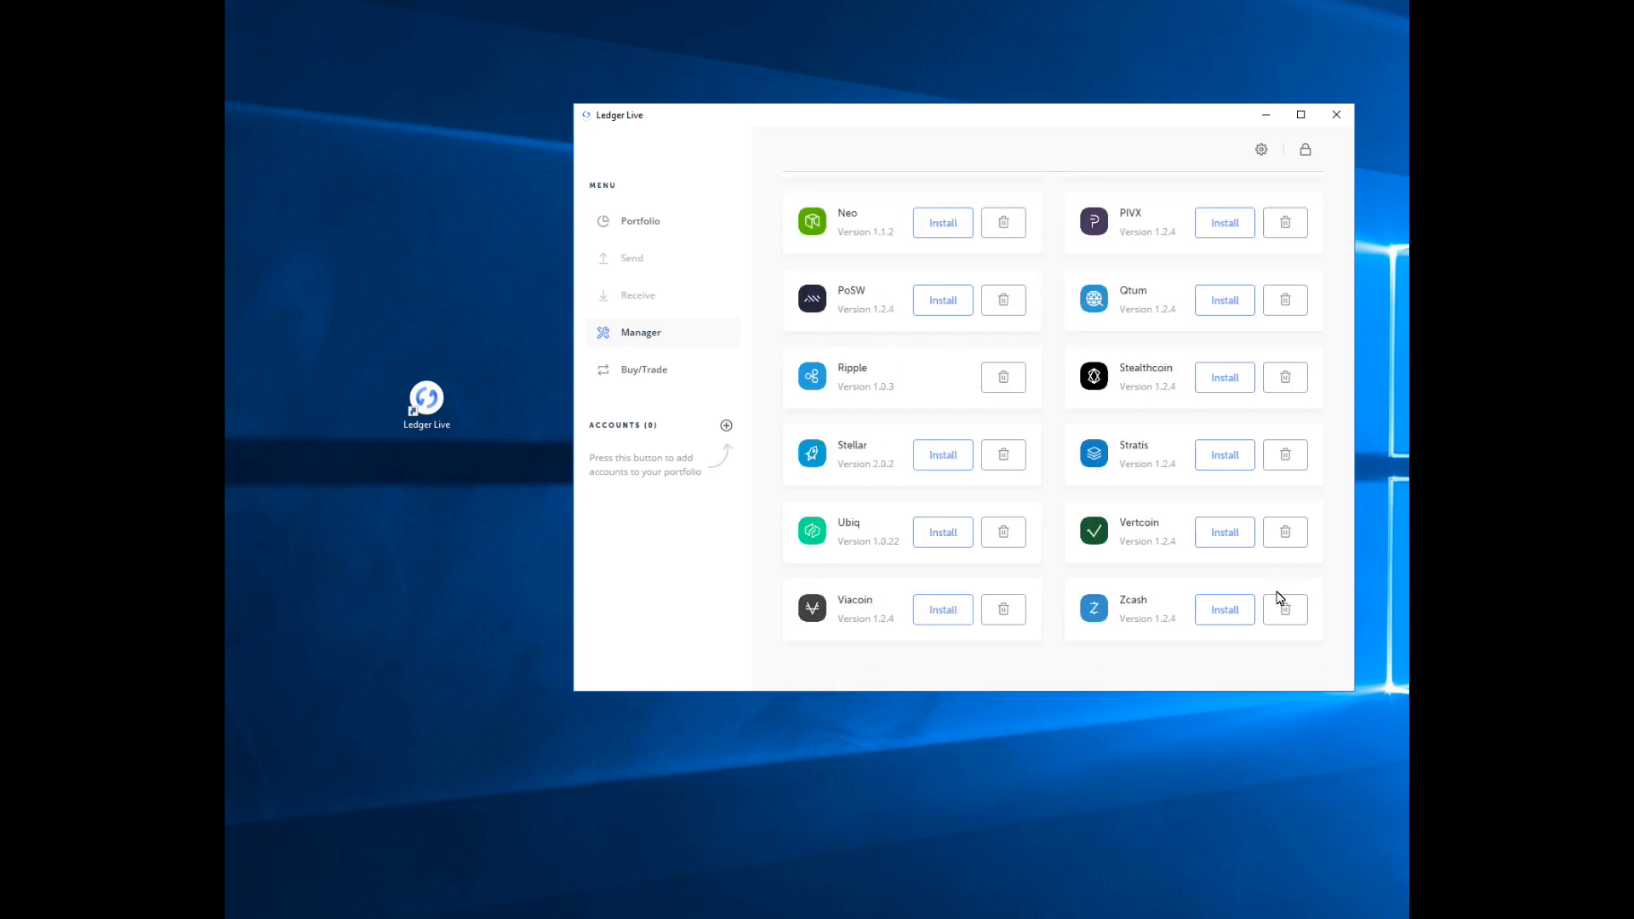
pyautogui.scroll(10, 1002, 608)
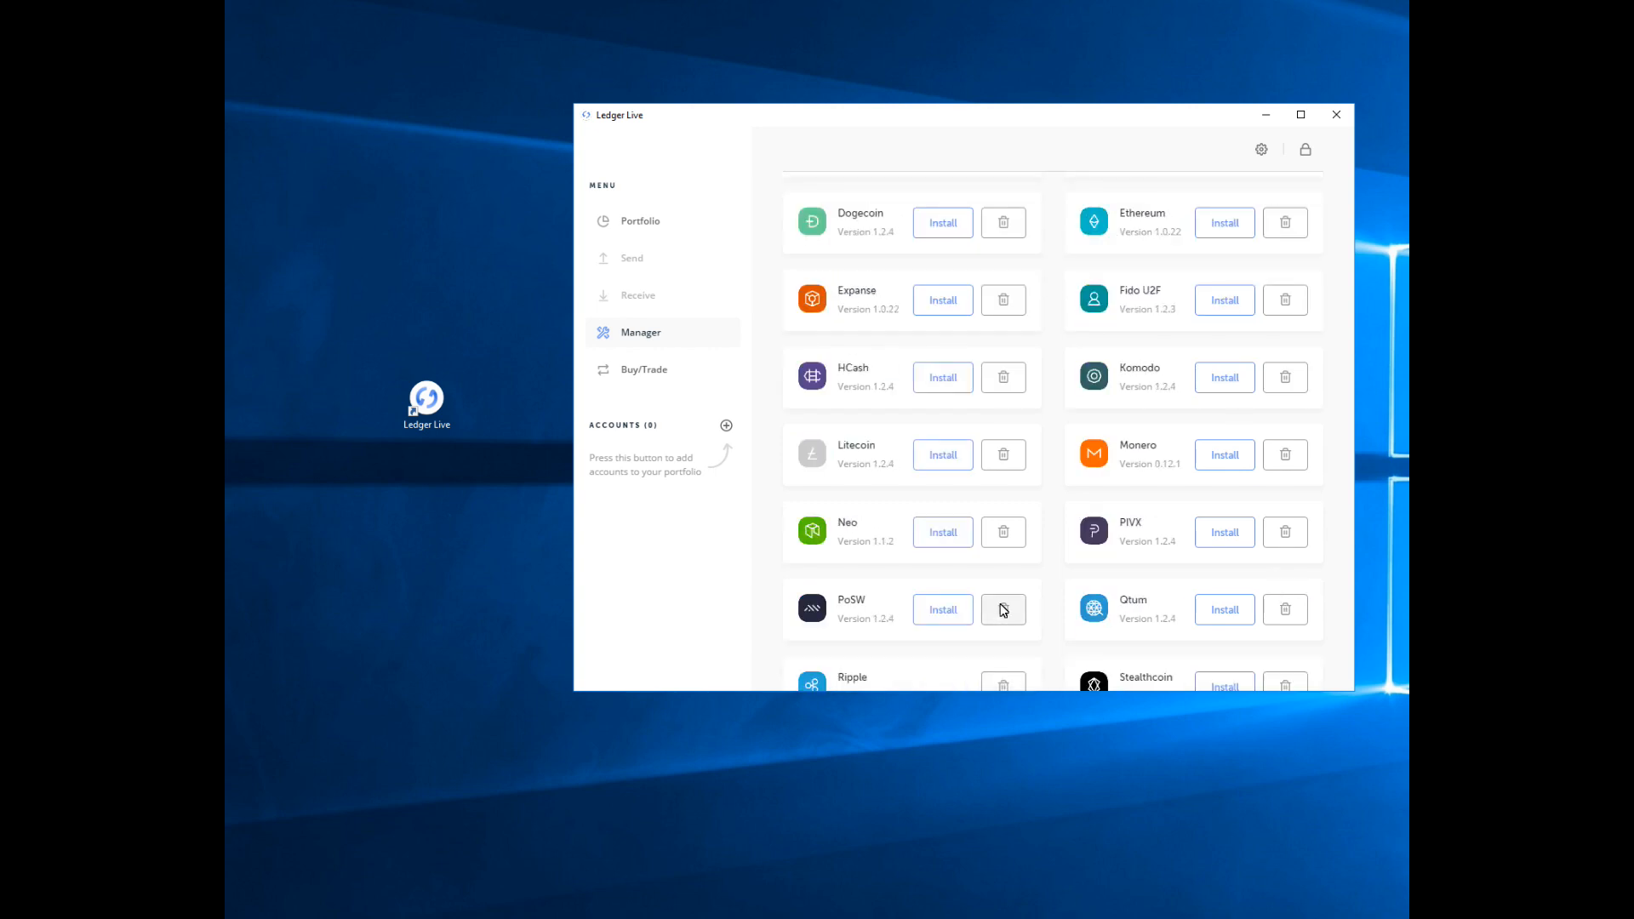
pyautogui.scroll(3, 1002, 610)
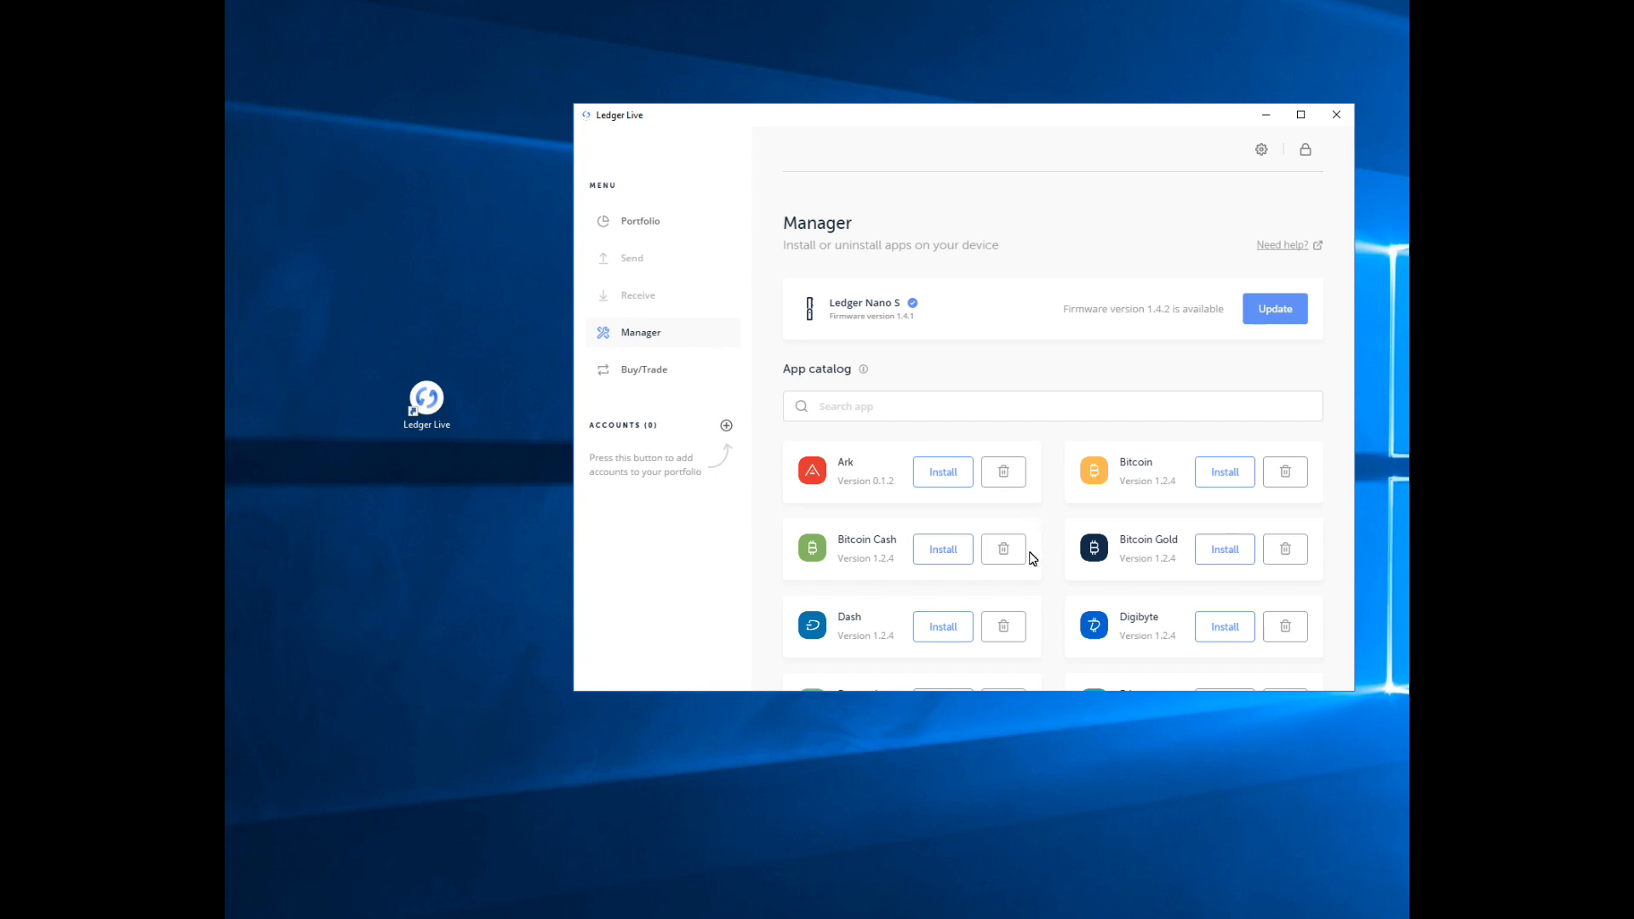
pyautogui.scroll(-4, 1032, 559)
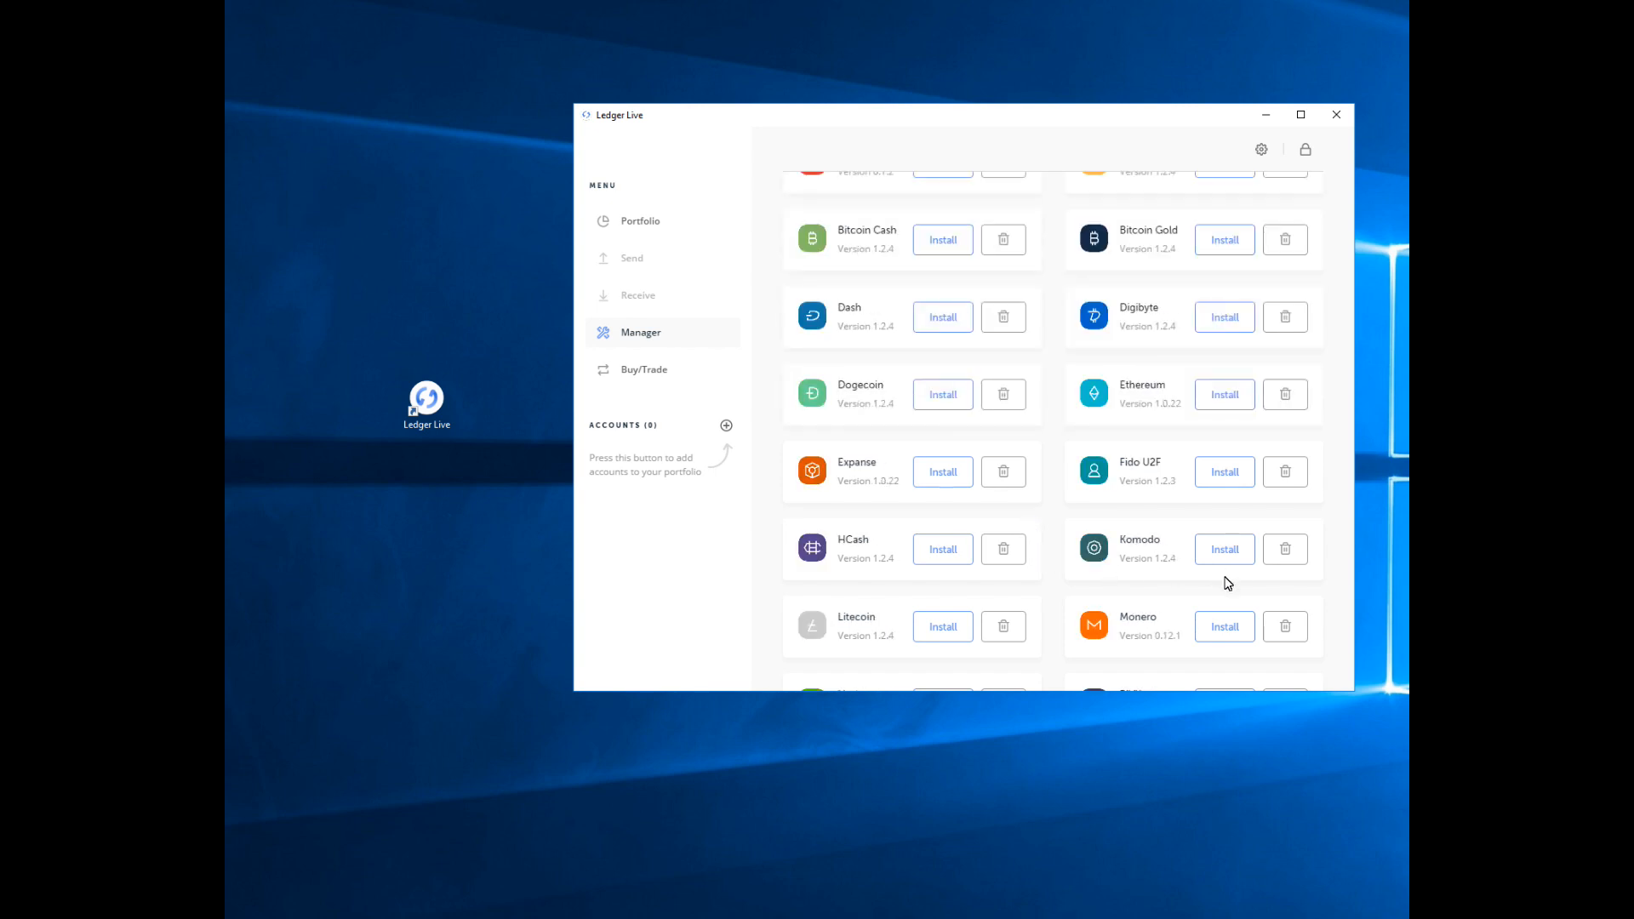
pyautogui.click(1293, 404)
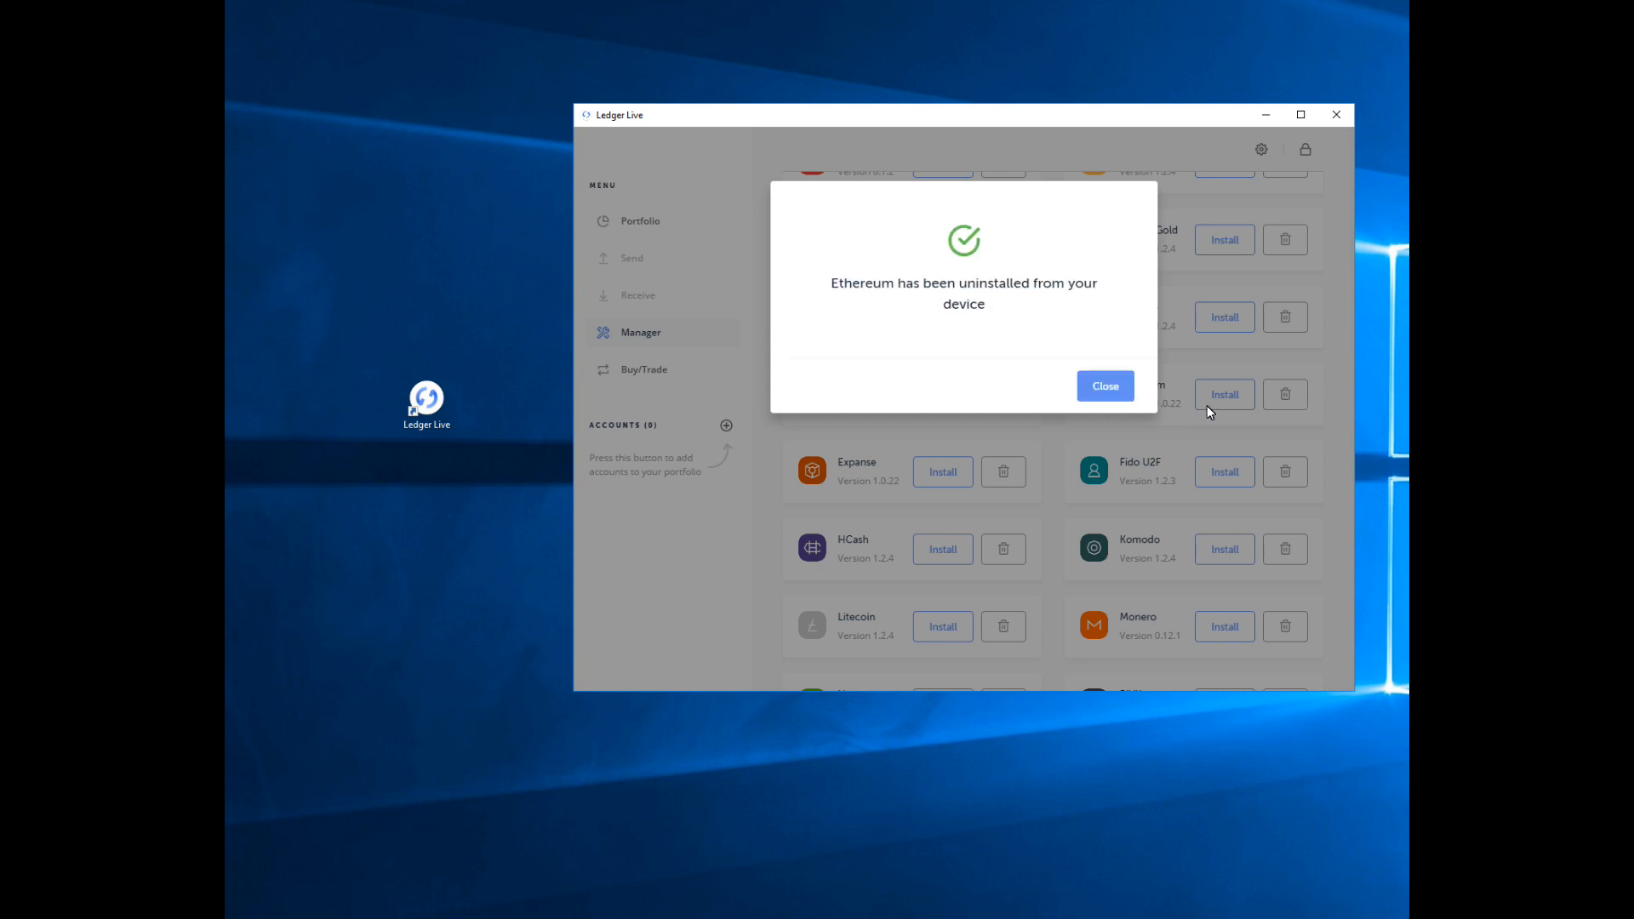
pyautogui.click(1115, 384)
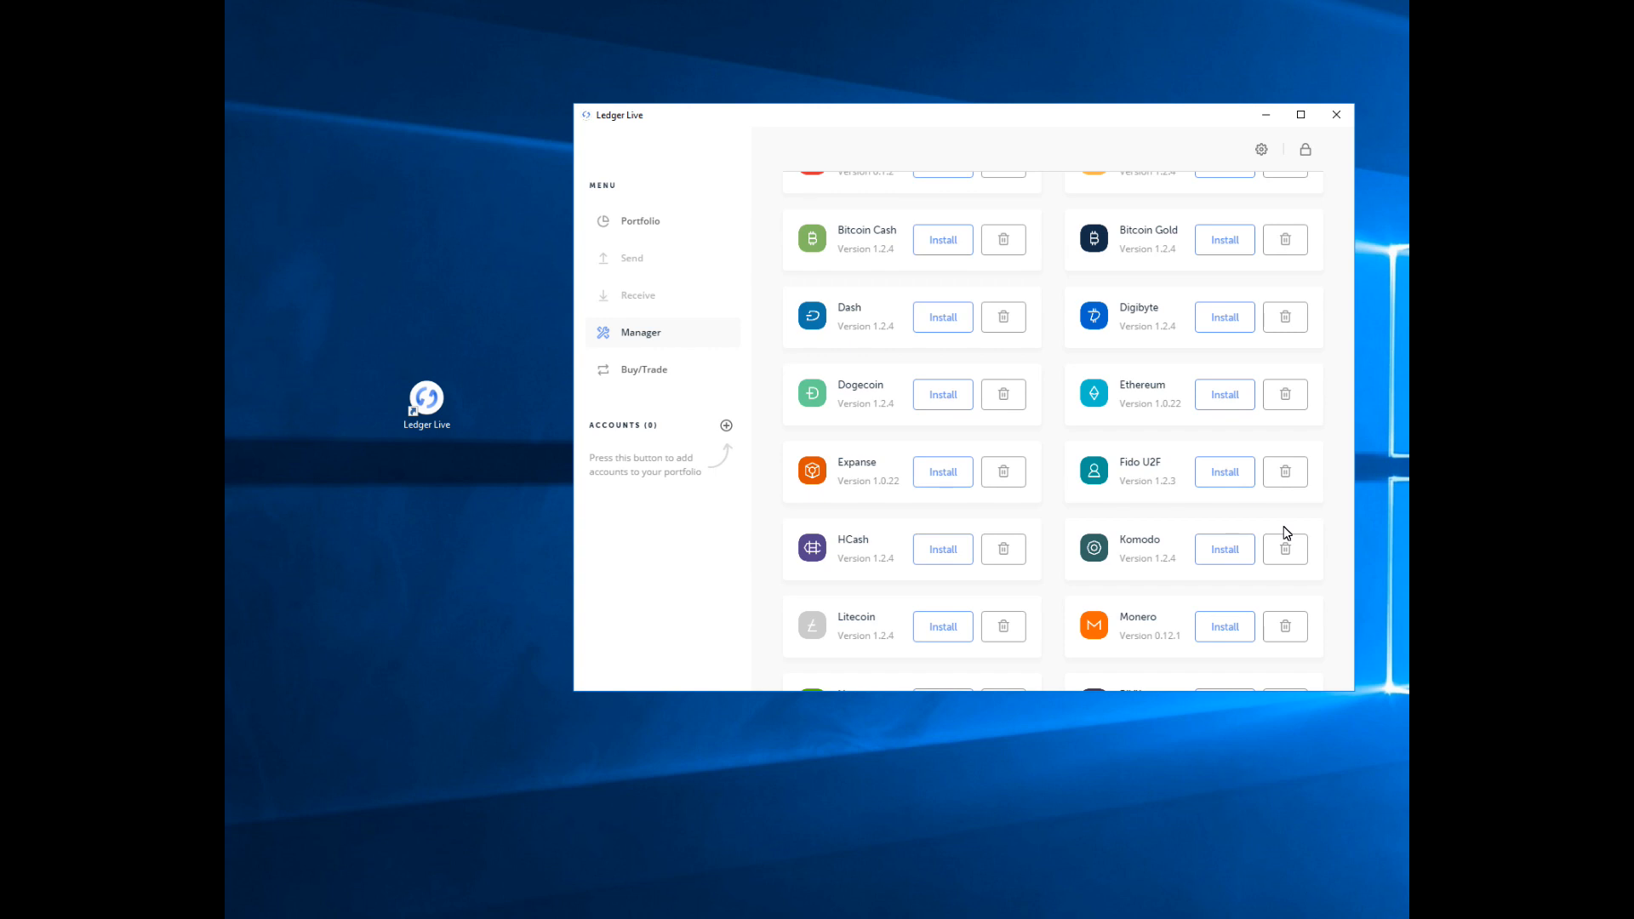
# Uninstall the Stellar app from the device
pyautogui.scroll(1, 1287, 533)
pyautogui.scroll(-5, 1287, 534)
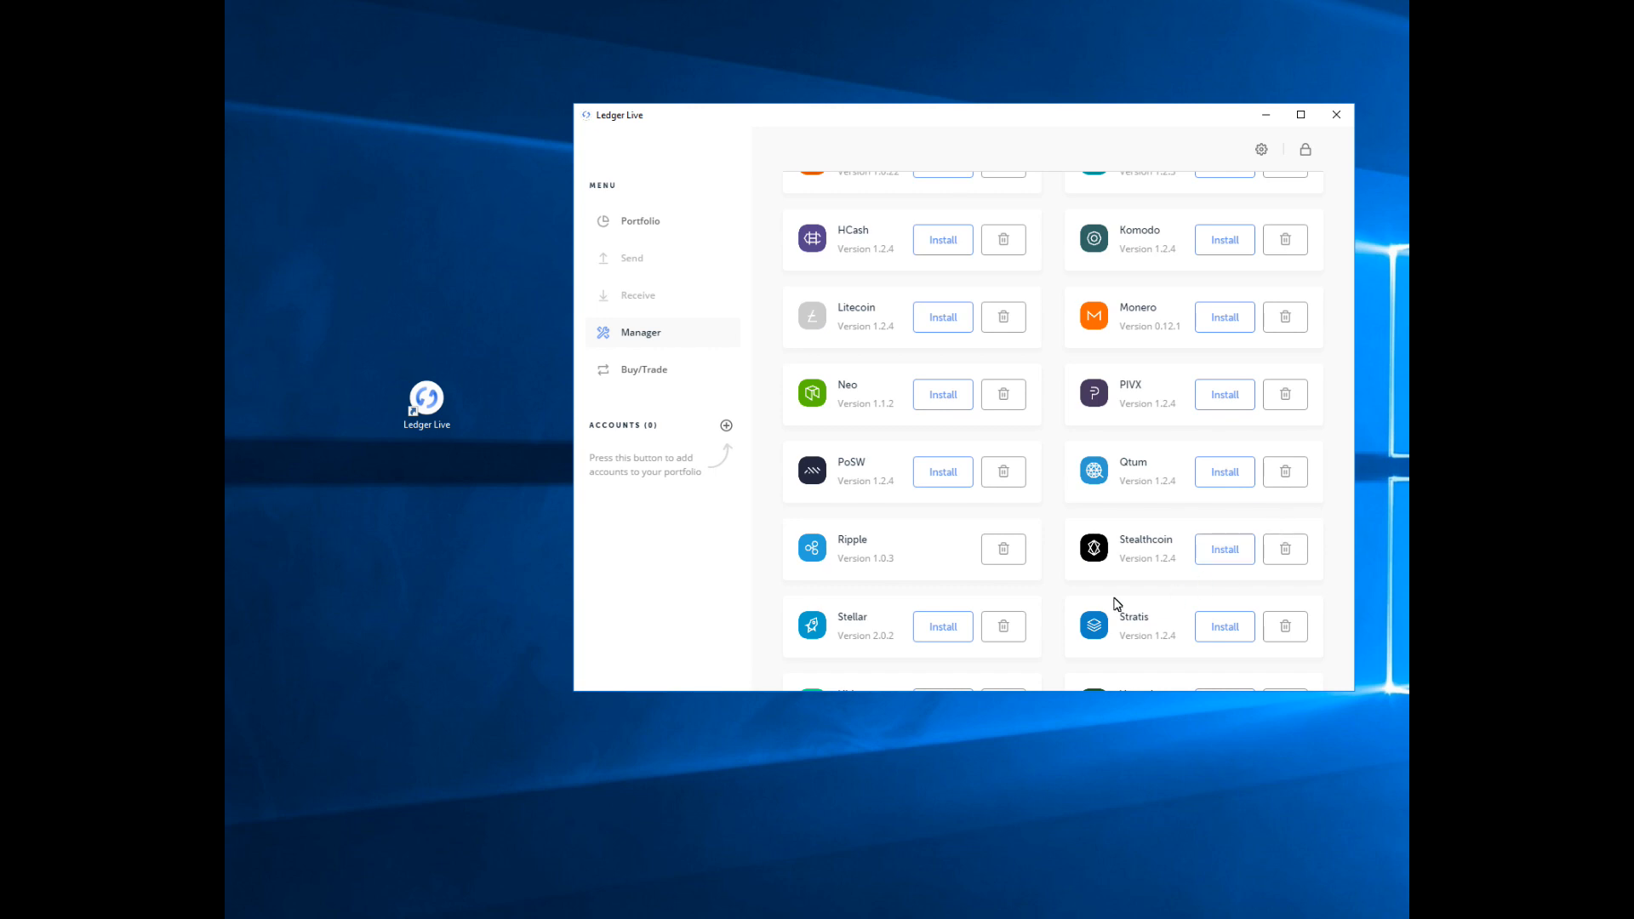
pyautogui.click(1005, 630)
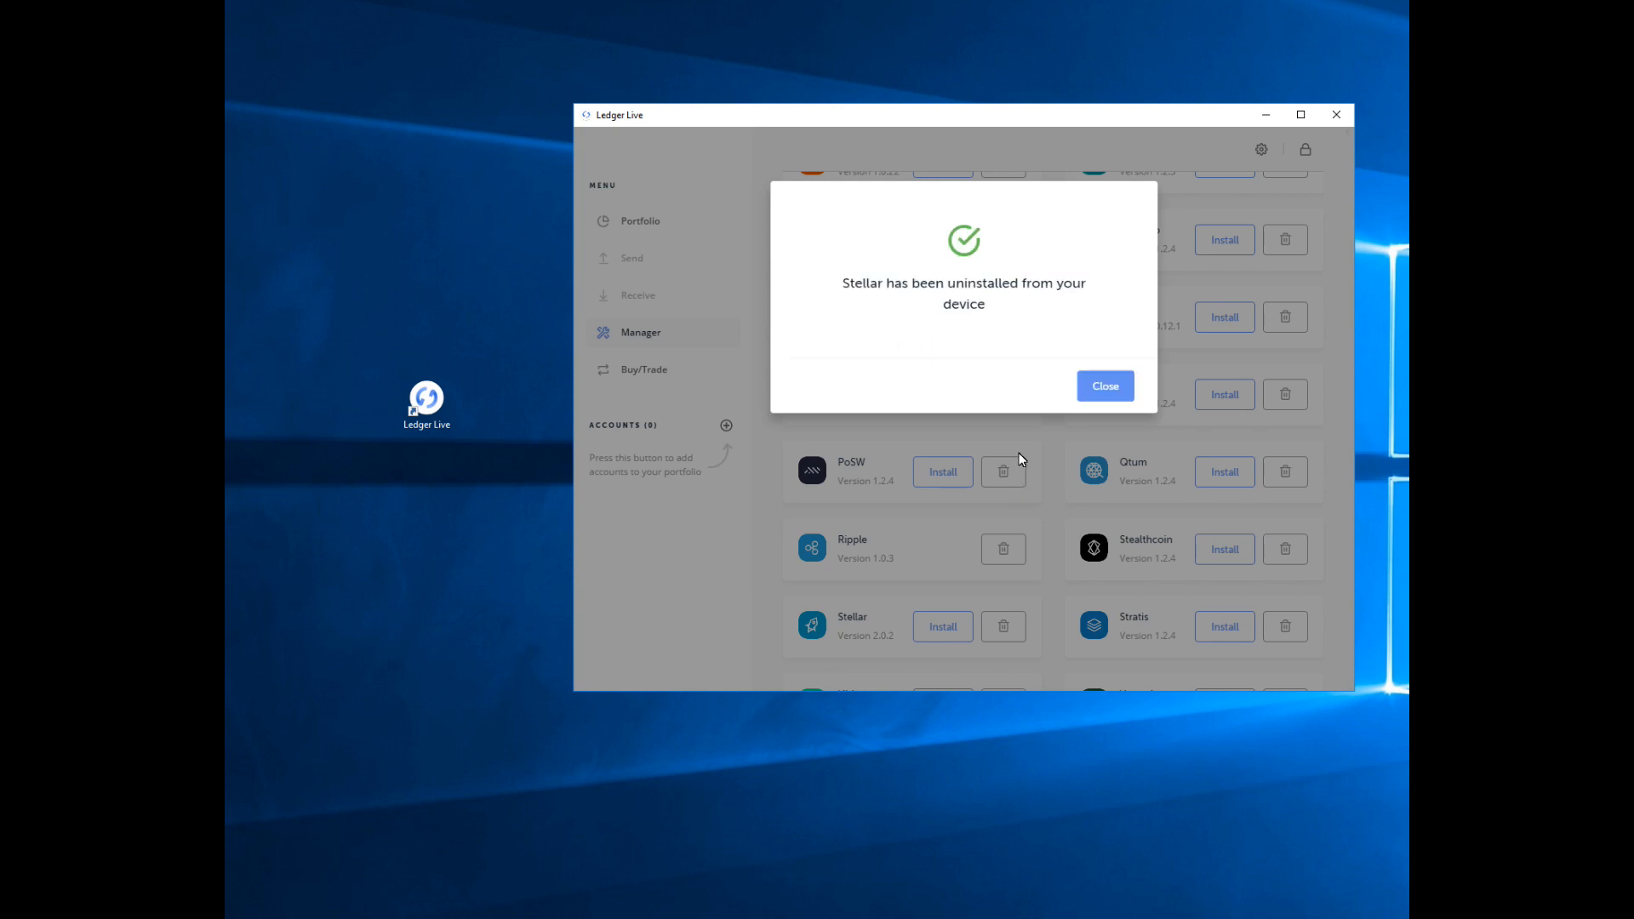
pyautogui.click(1111, 390)
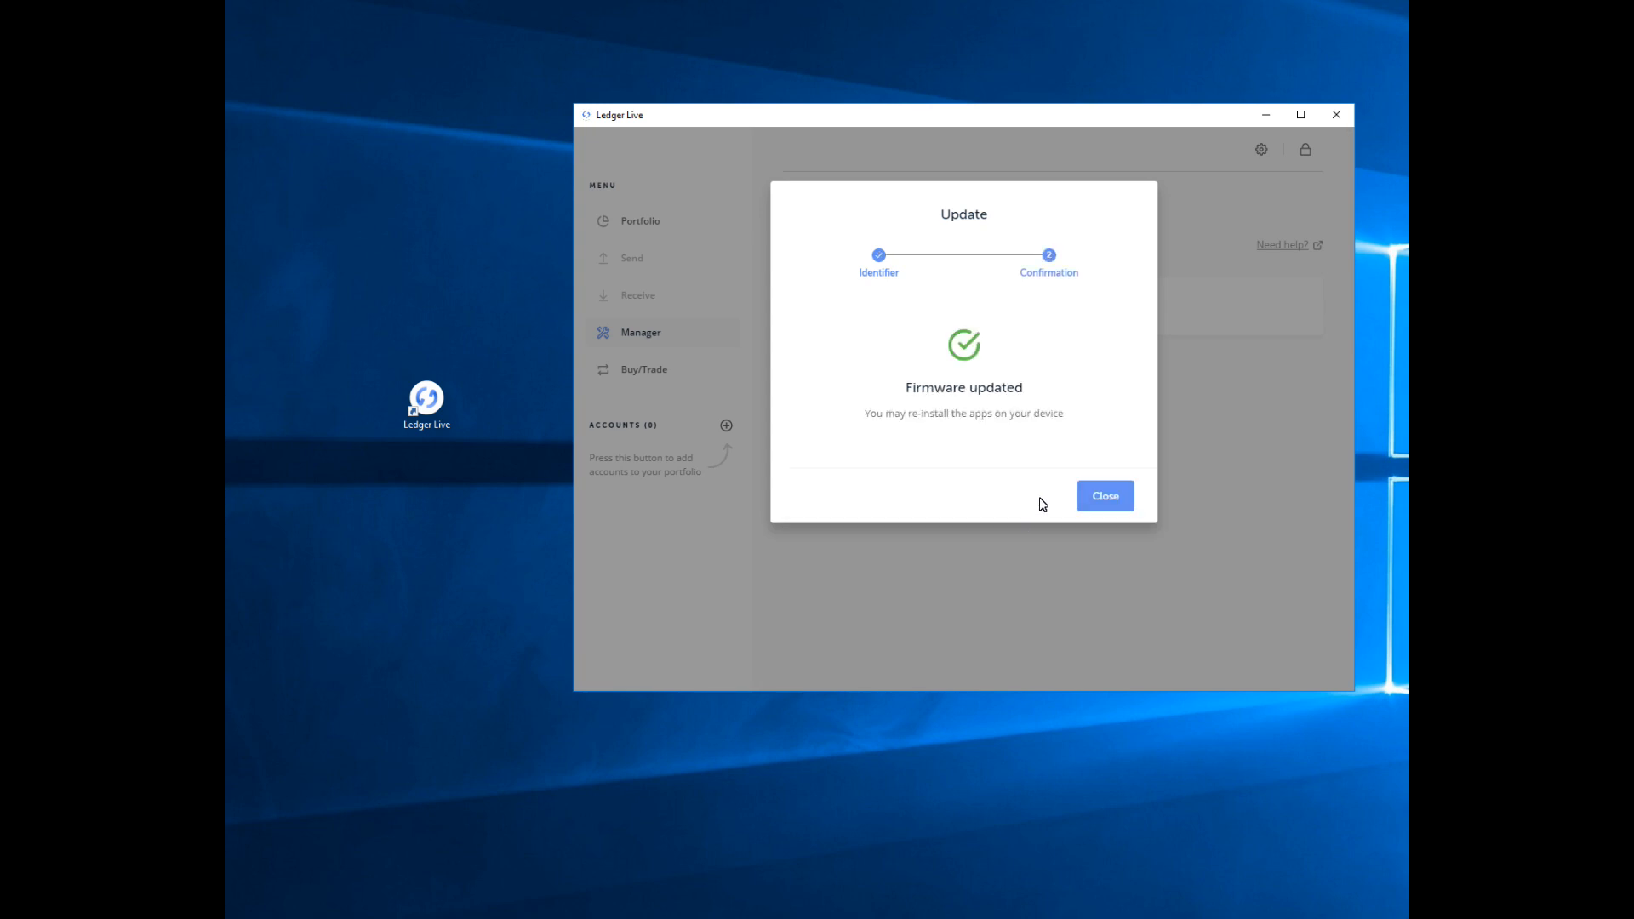
# Close the firmware update dialog and install the Bitcoin app on the device
pyautogui.click(1090, 502)
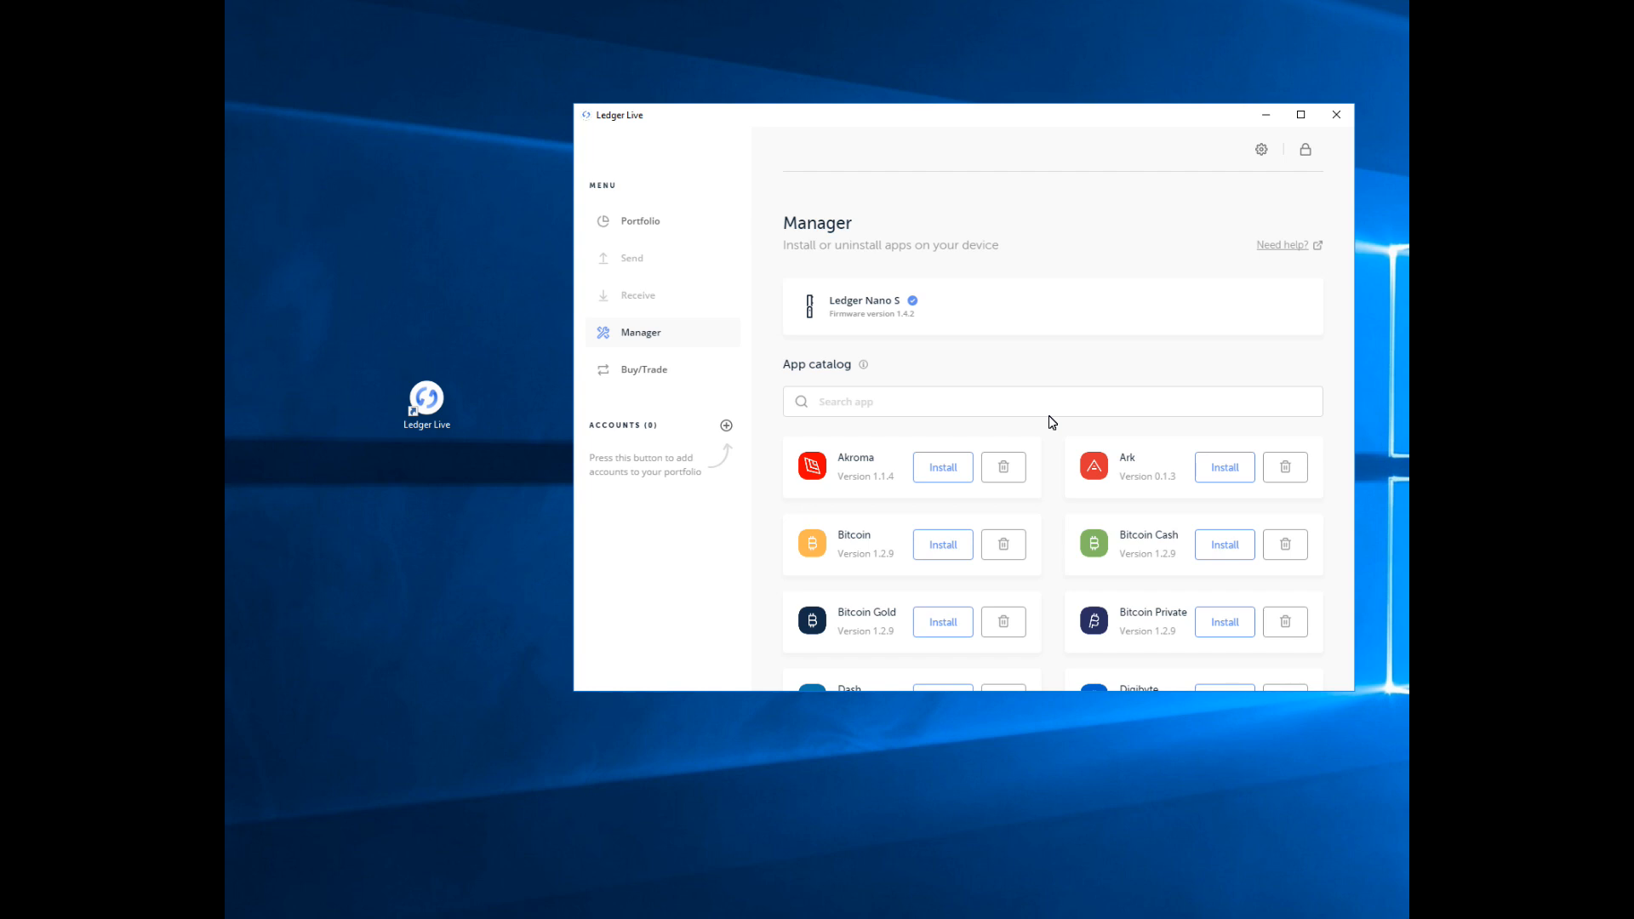
pyautogui.click(954, 542)
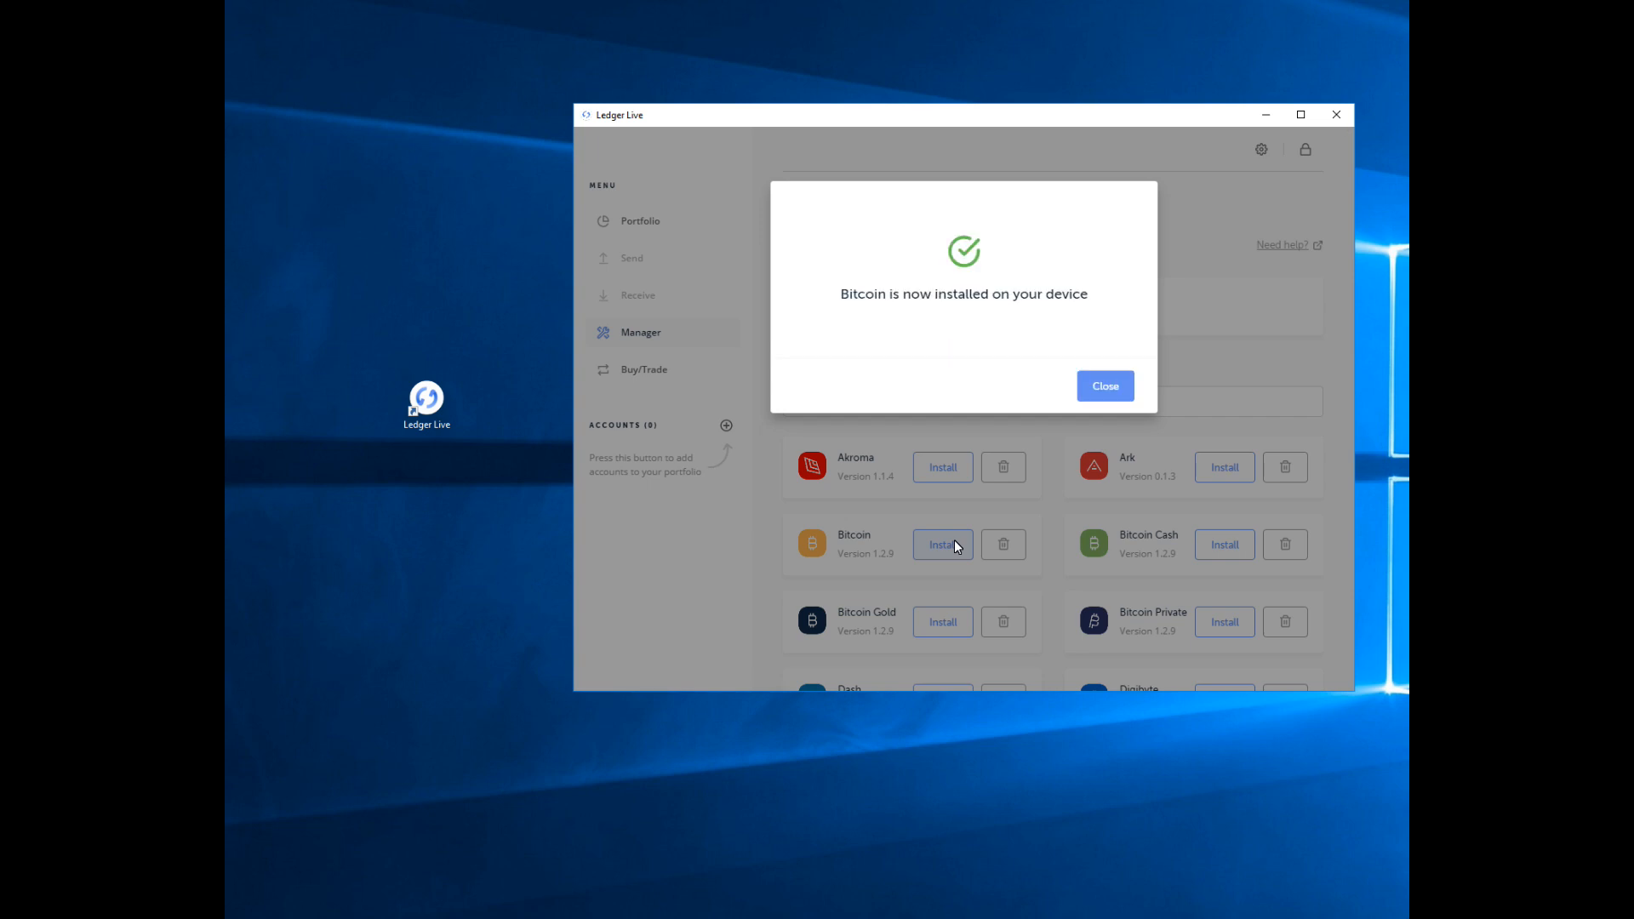
pyautogui.click(1110, 392)
# Install the Dash app on the device from the app catalog
pyautogui.scroll(-2, 1062, 430)
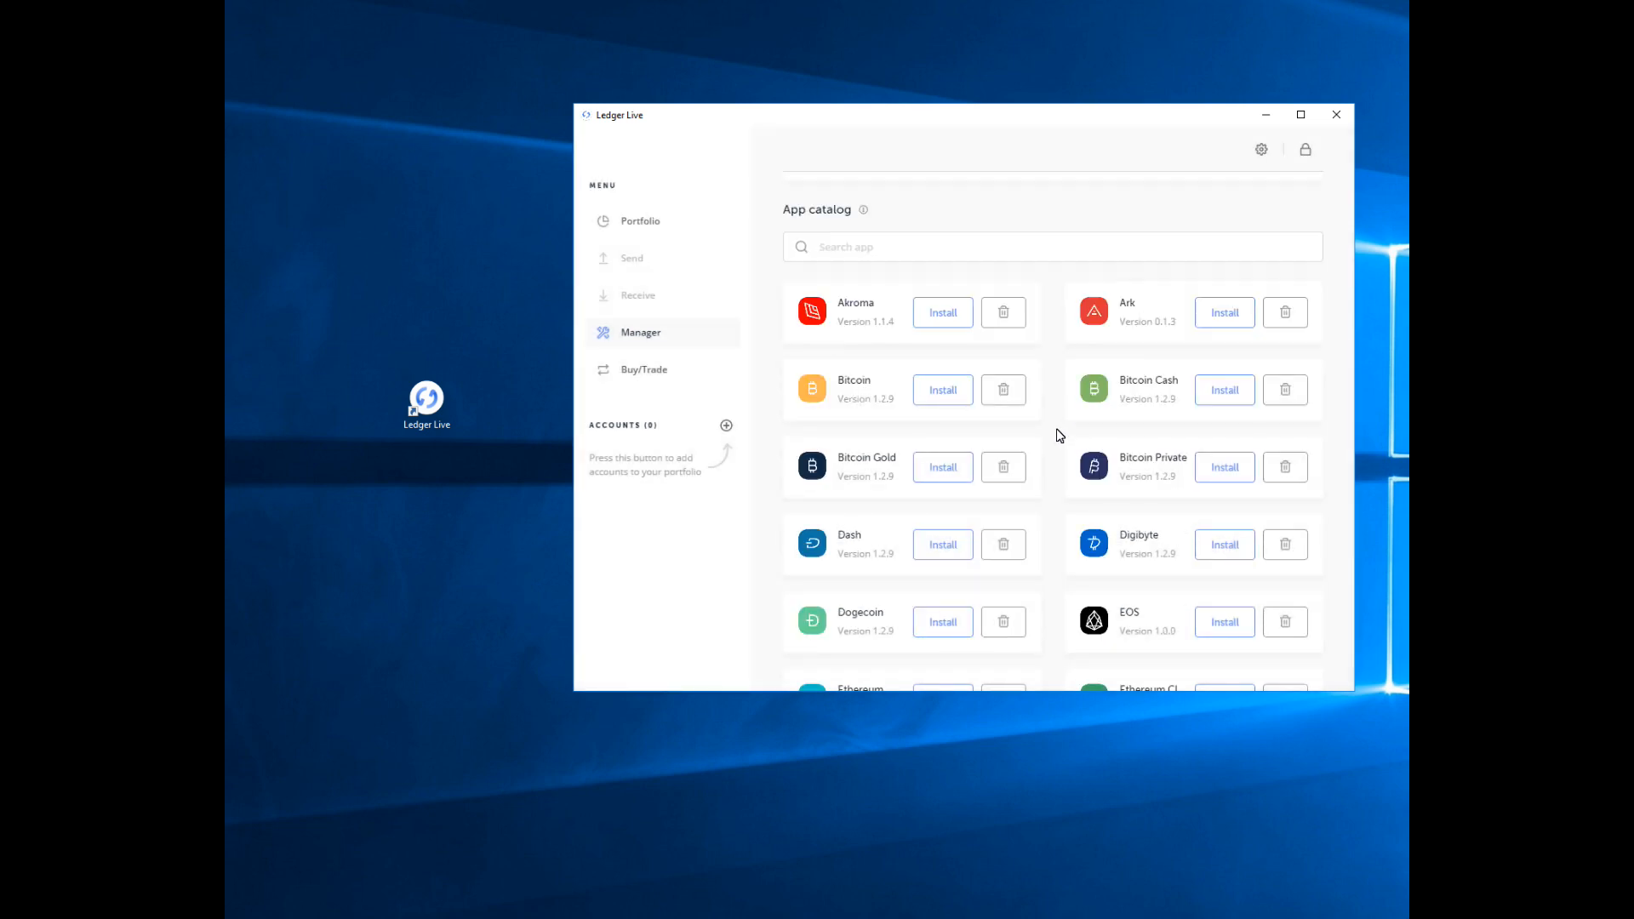
pyautogui.click(946, 555)
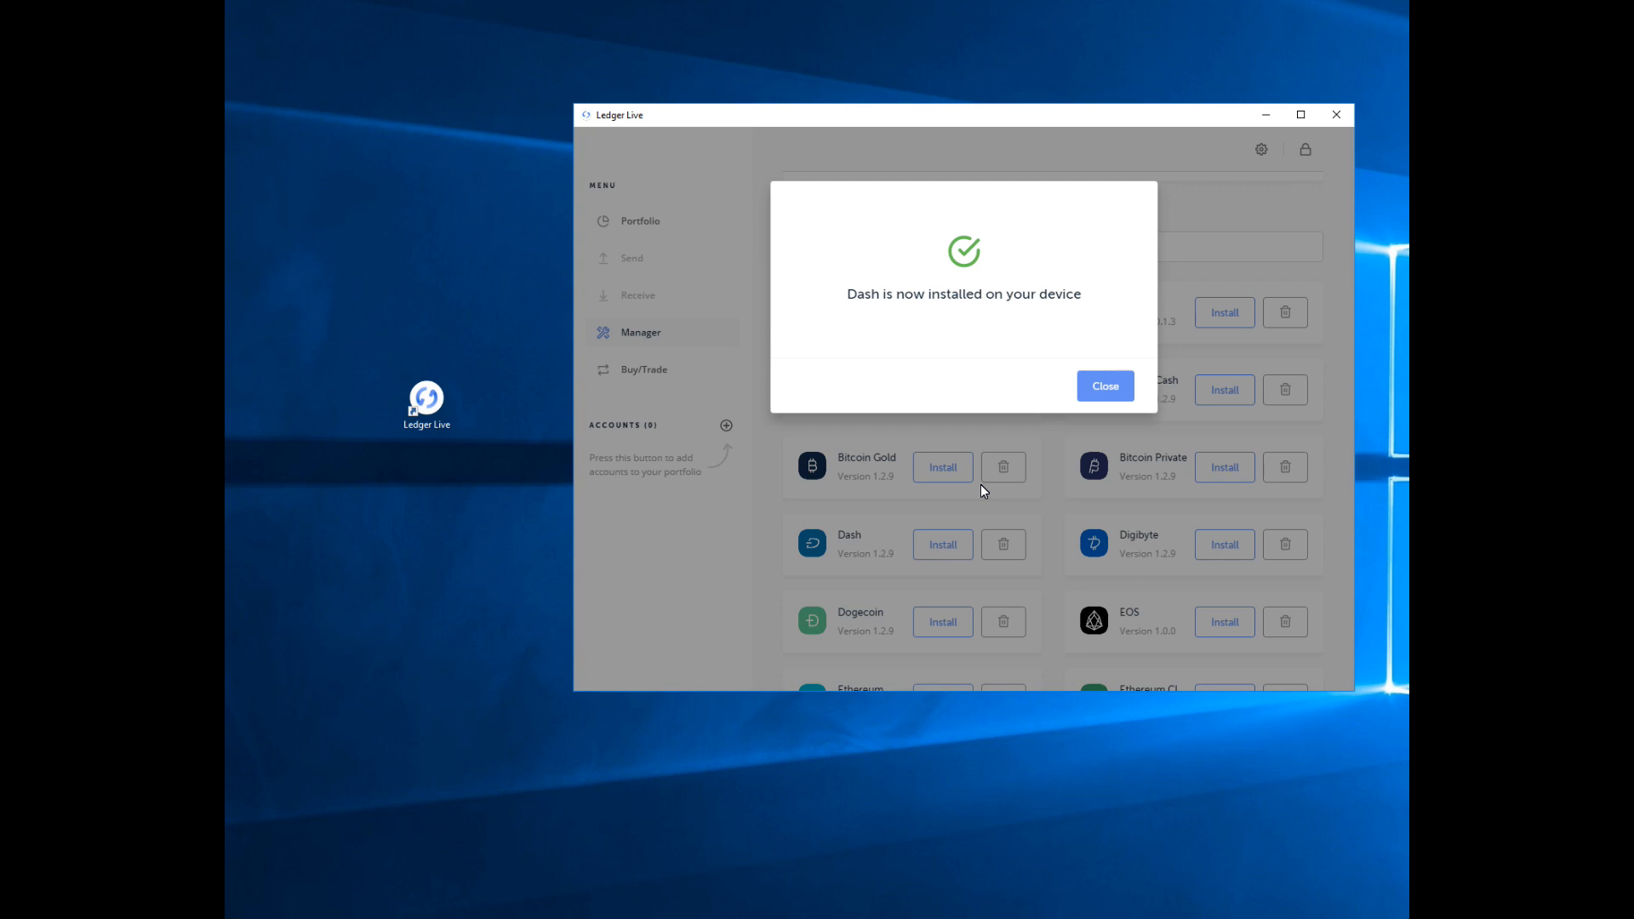
pyautogui.click(1096, 386)
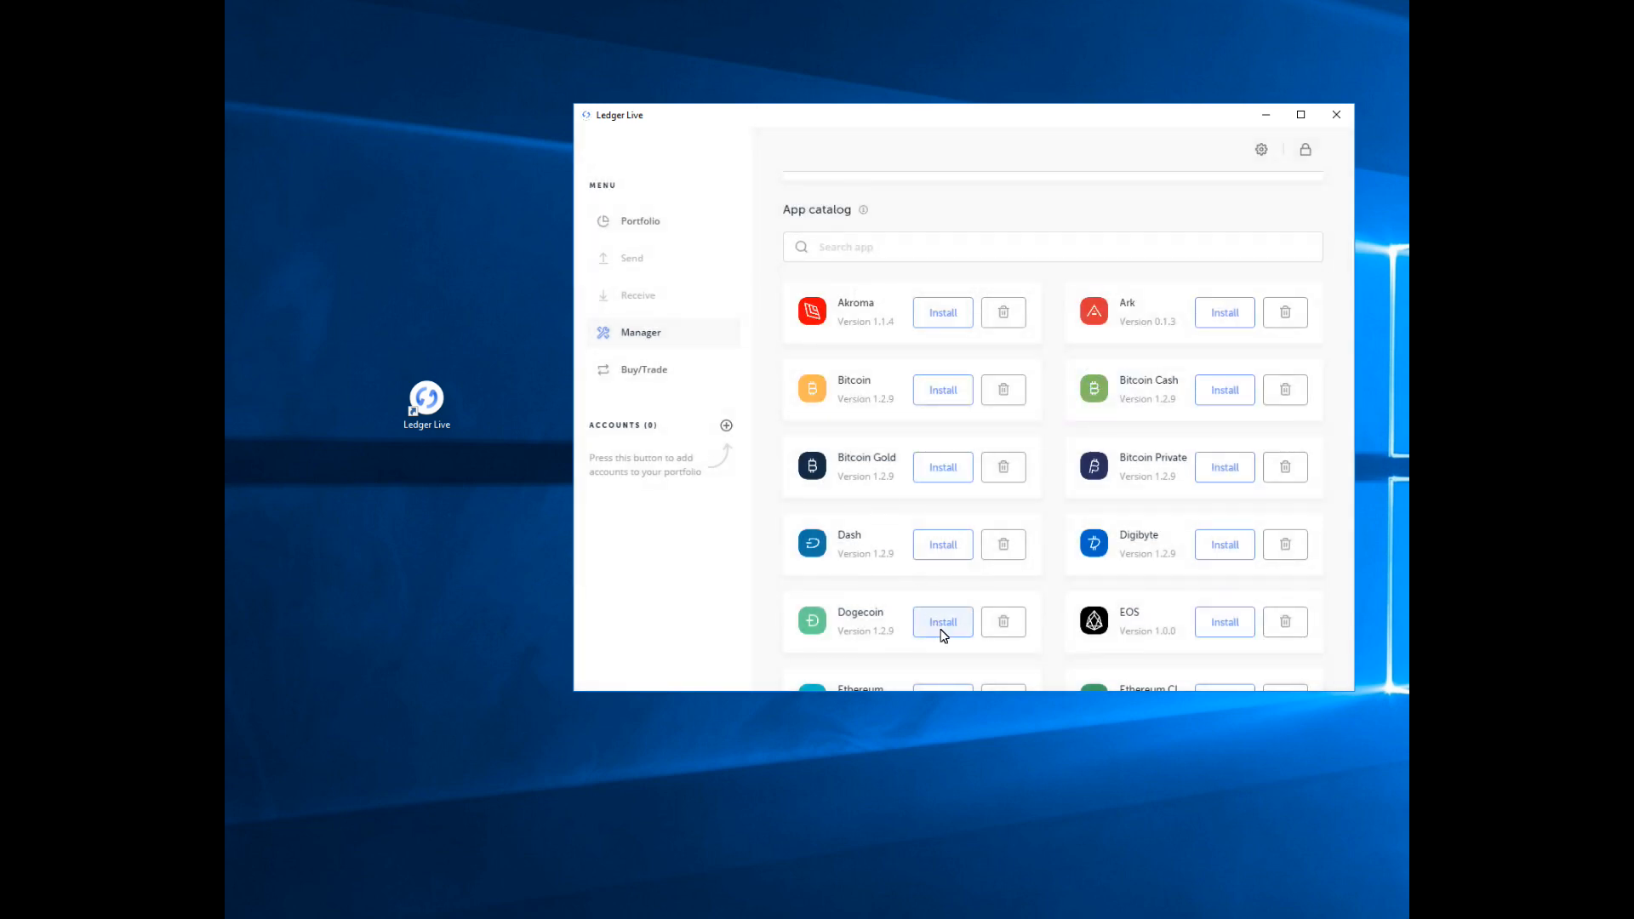
# Try to install the Ethereum Classic app on the device from the app catalog
pyautogui.scroll(-2, 971, 581)
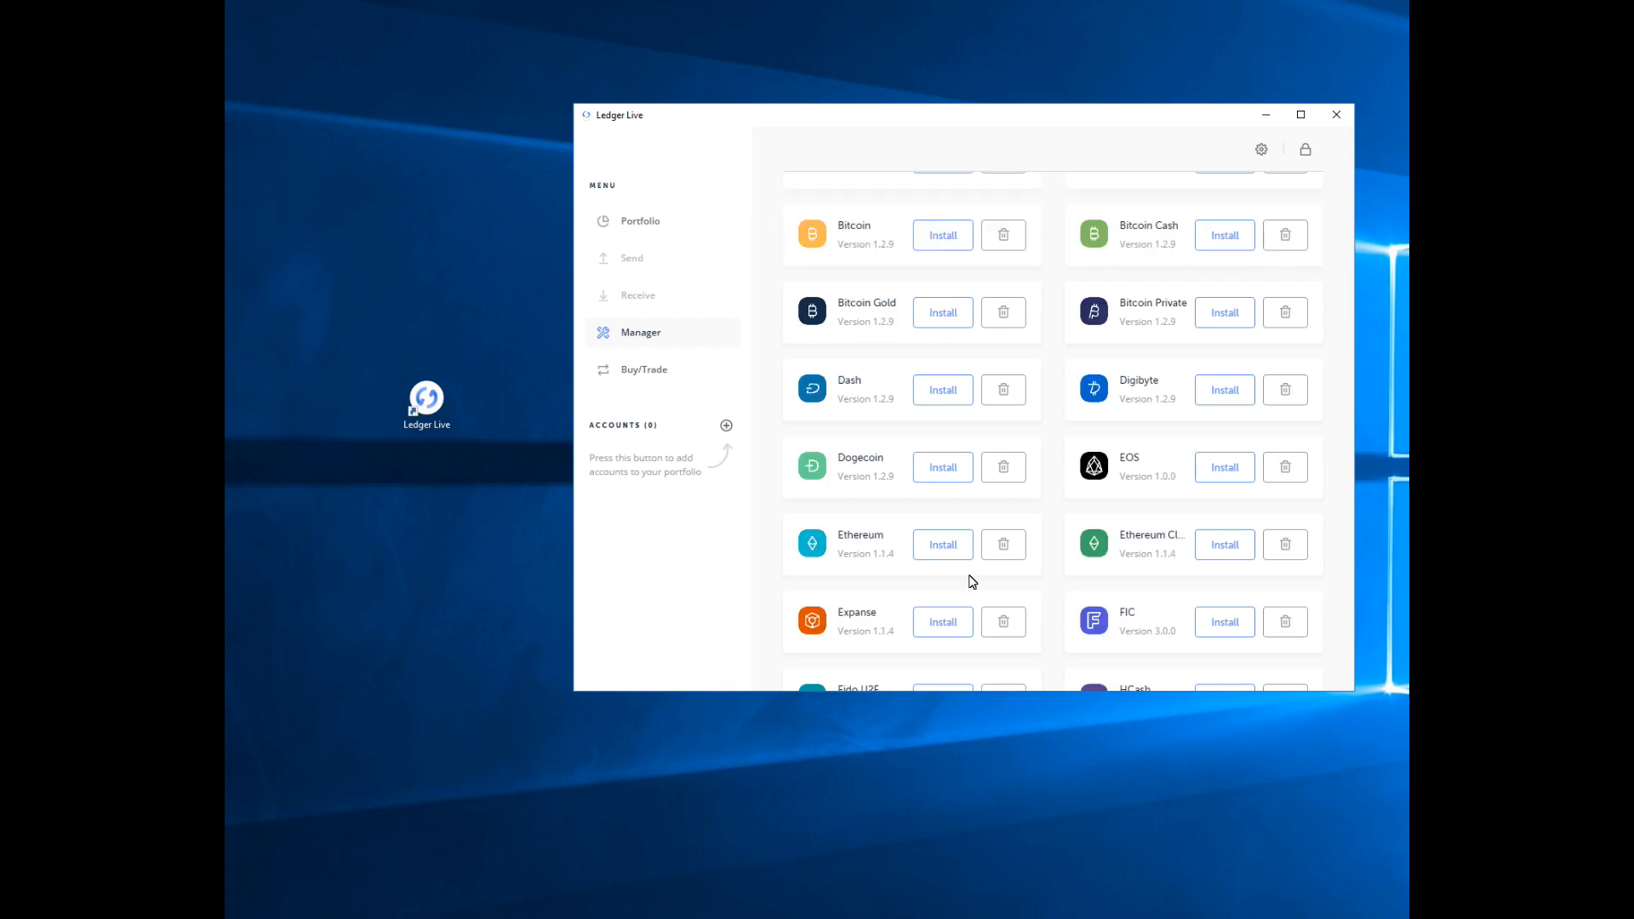
pyautogui.scroll(-1, 971, 580)
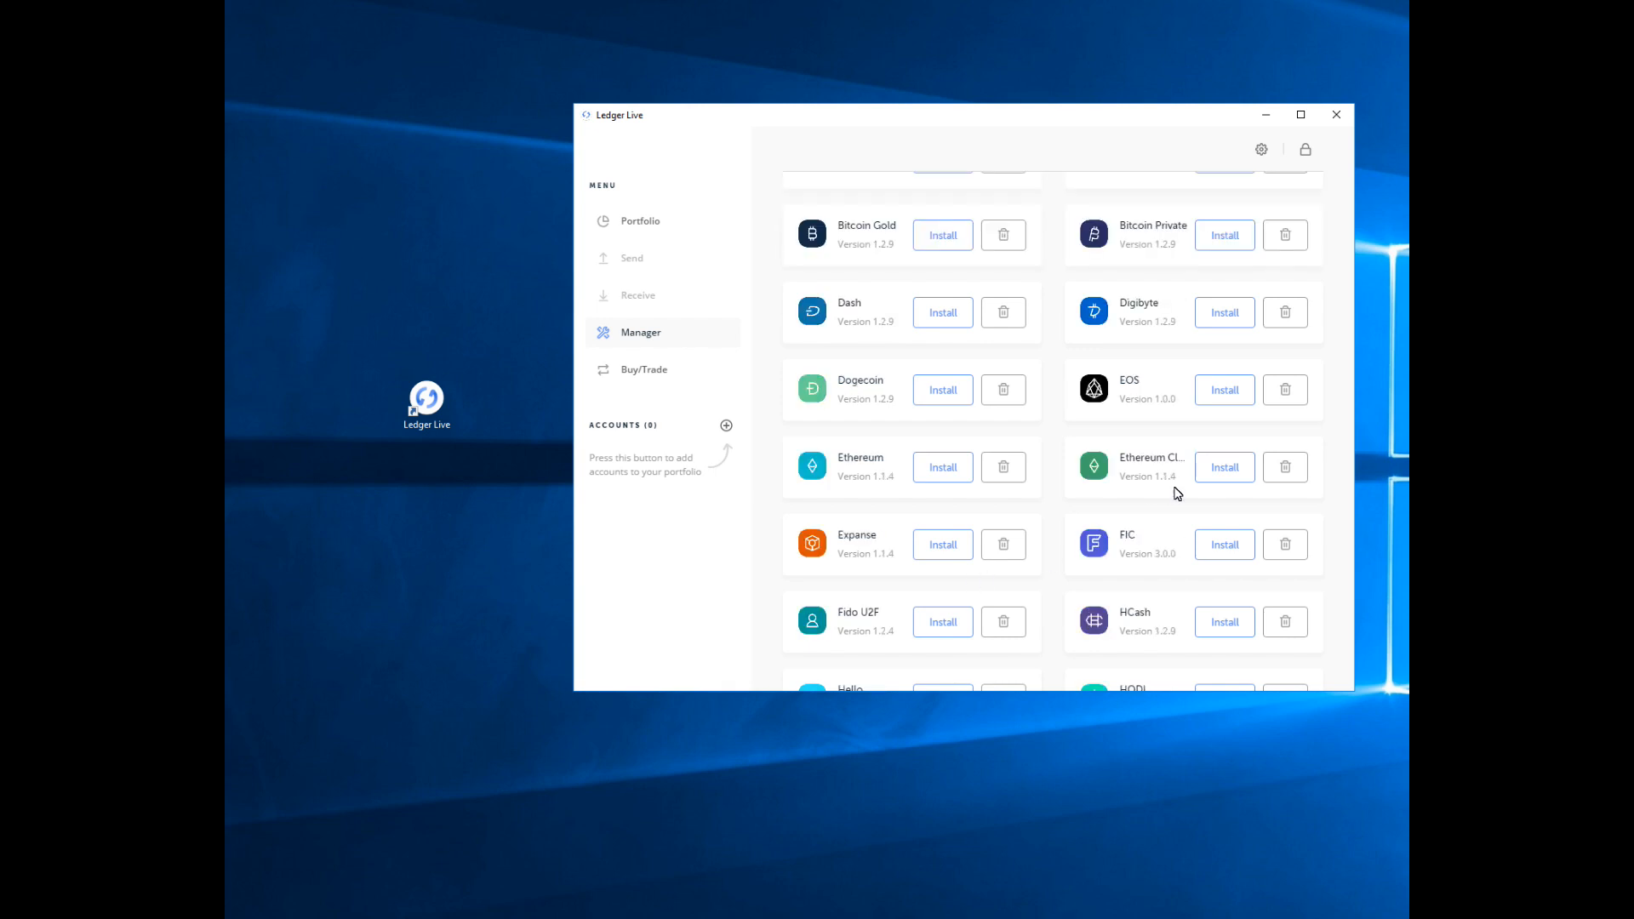
pyautogui.click(1214, 473)
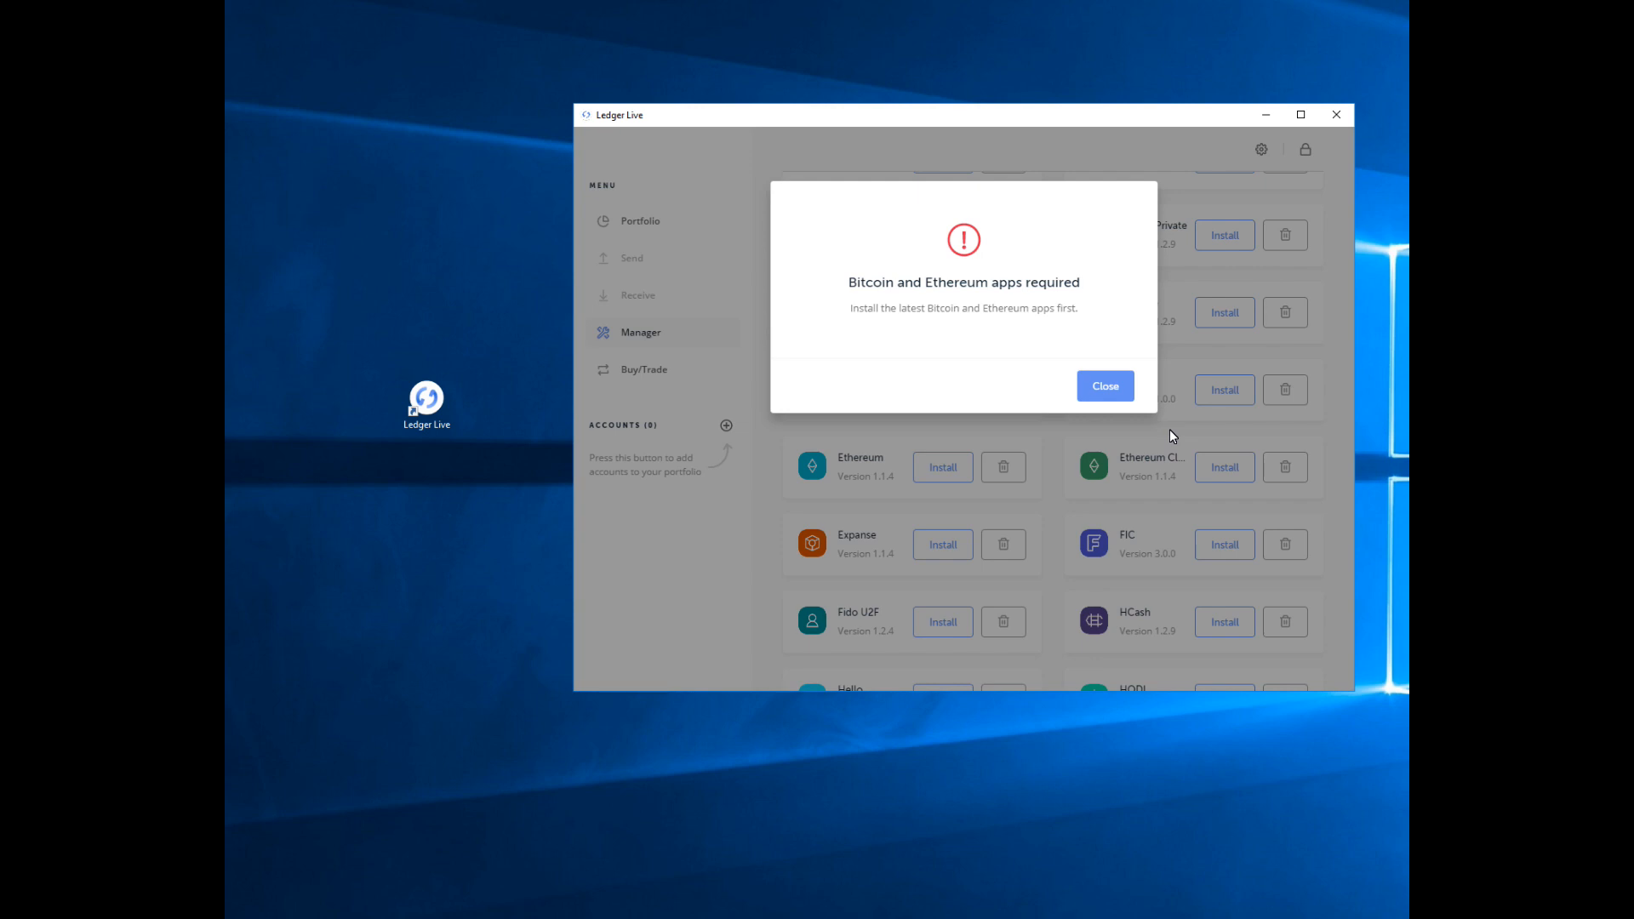
pyautogui.click(1108, 386)
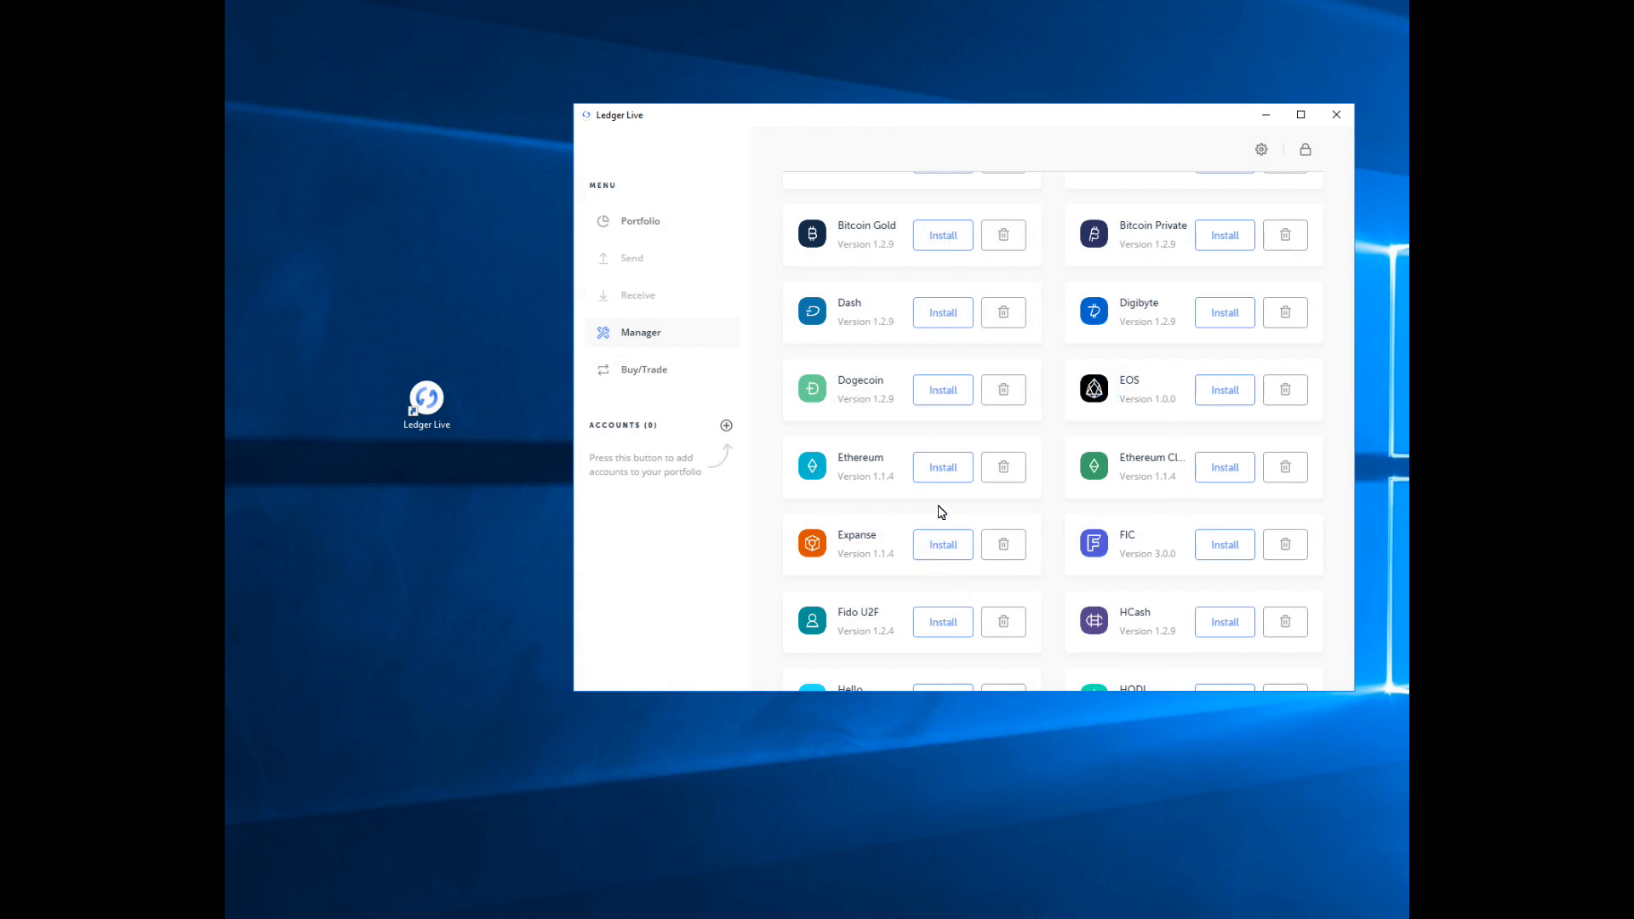
# Install the Ethereum app on the device, followed by the Ethereum Classic app
pyautogui.click(944, 473)
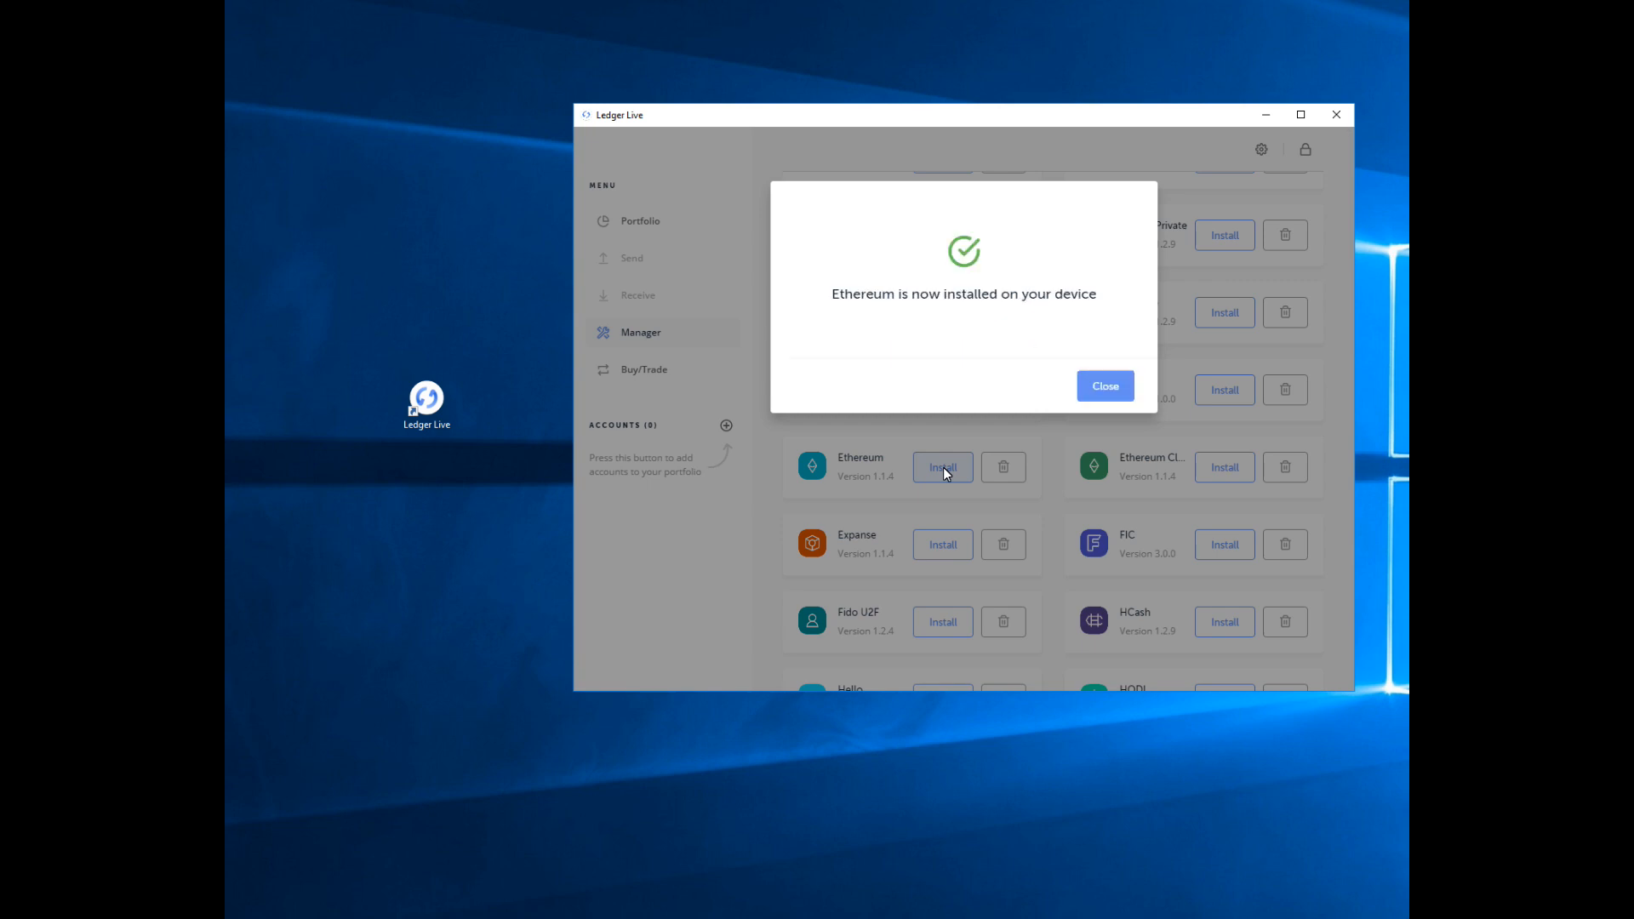
pyautogui.click(1106, 387)
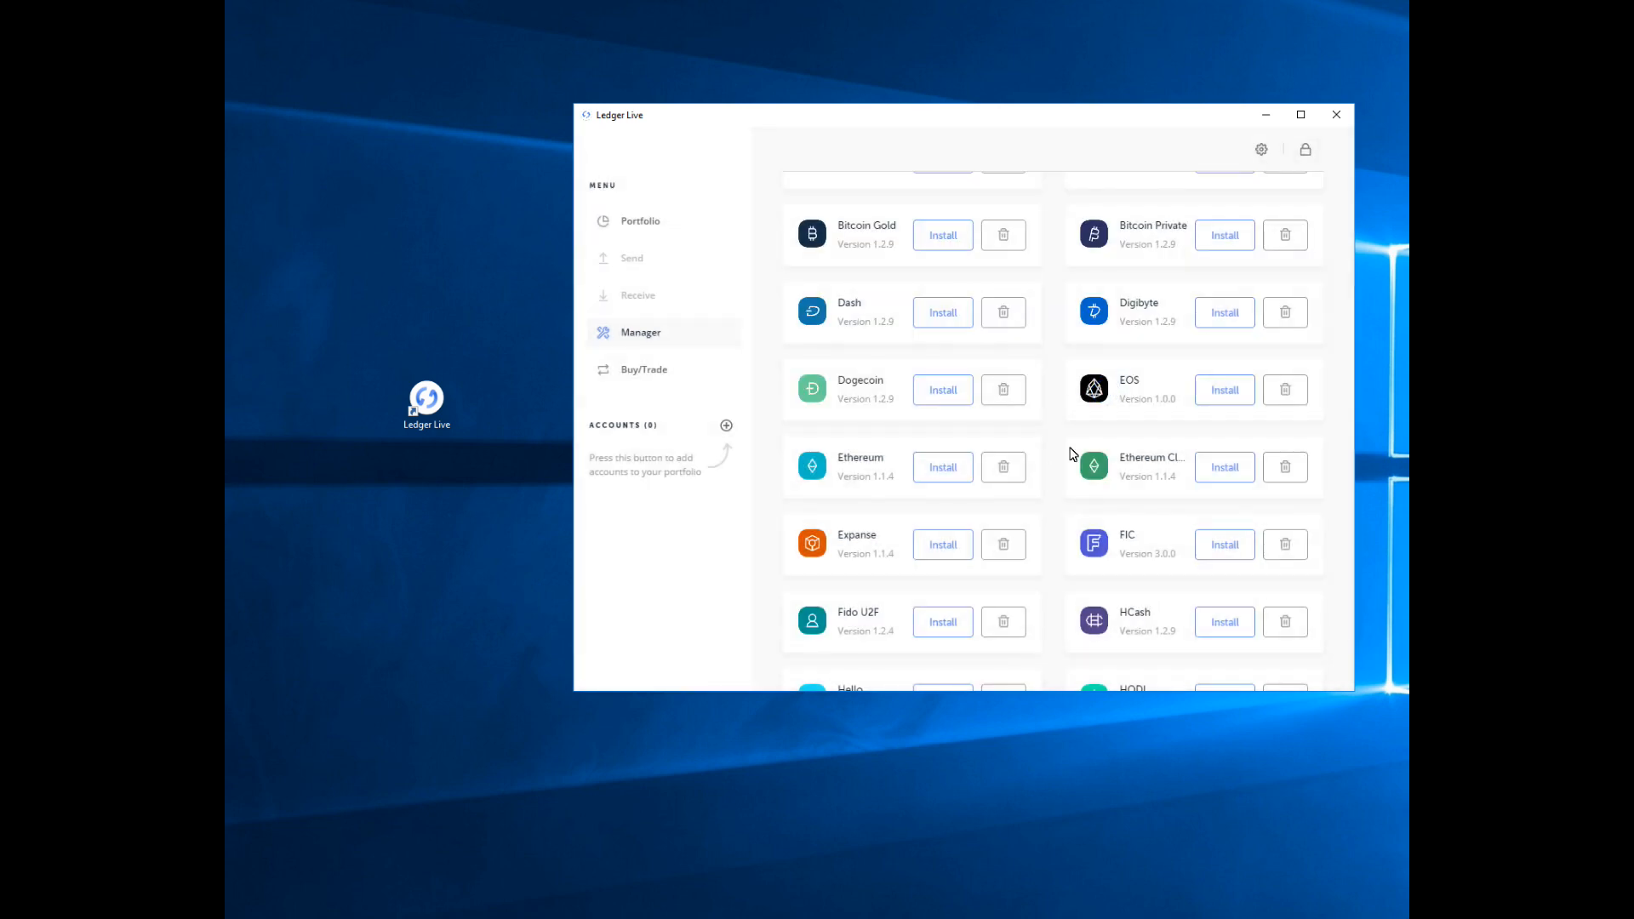
pyautogui.click(1229, 477)
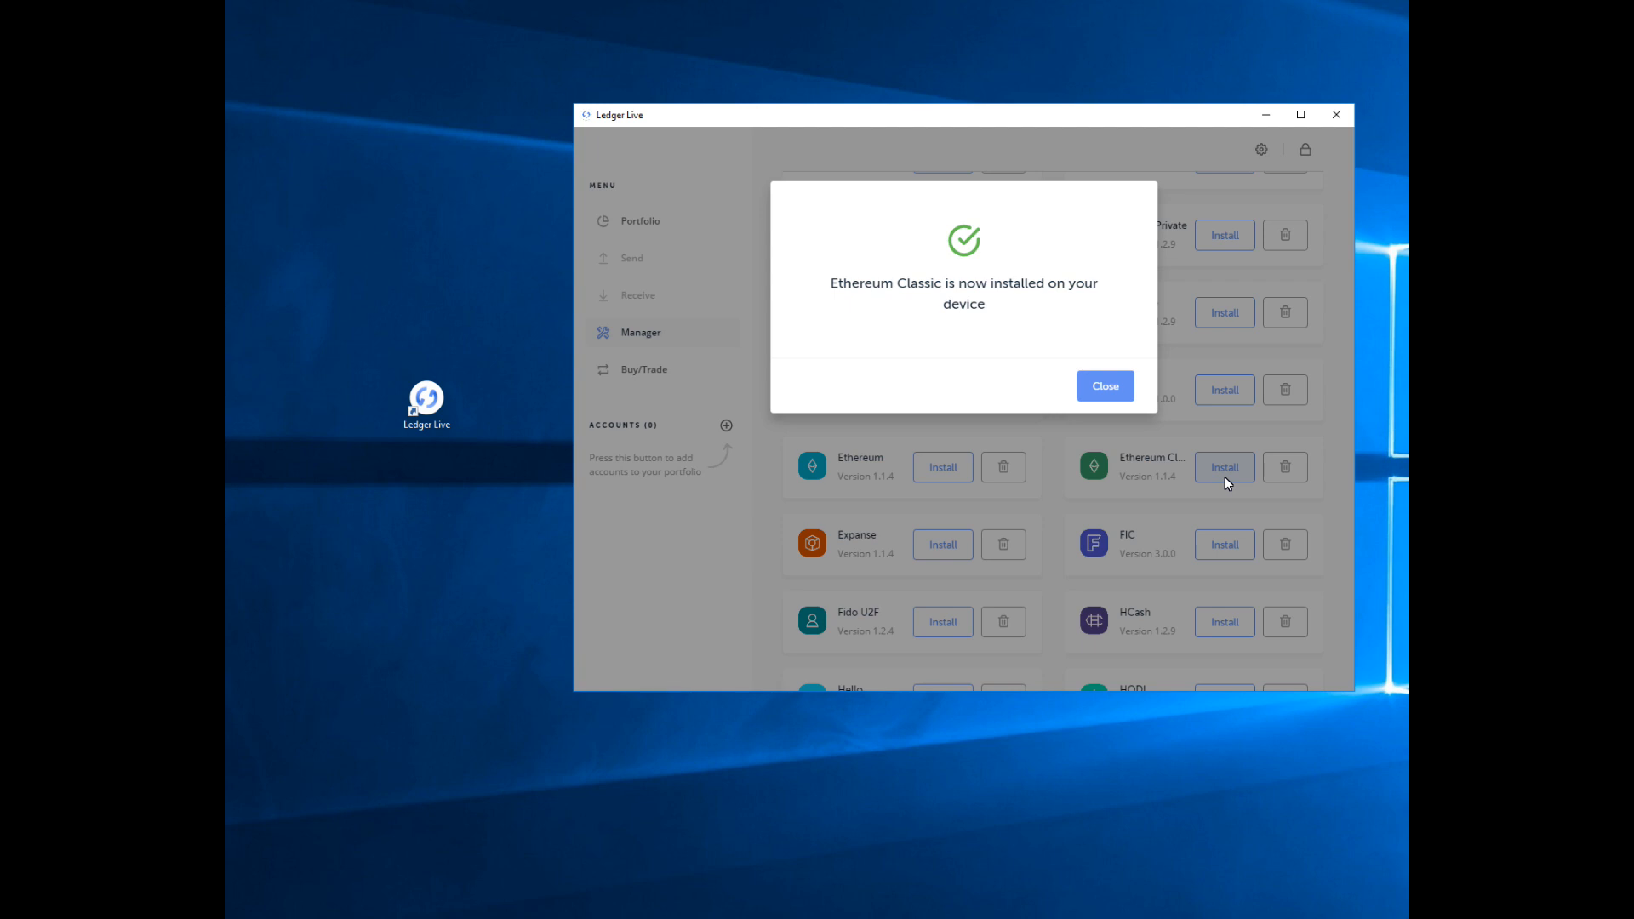
pyautogui.click(1097, 398)
# Install the Fido U2F app on the device from the app catalog
pyautogui.scroll(-3, 985, 472)
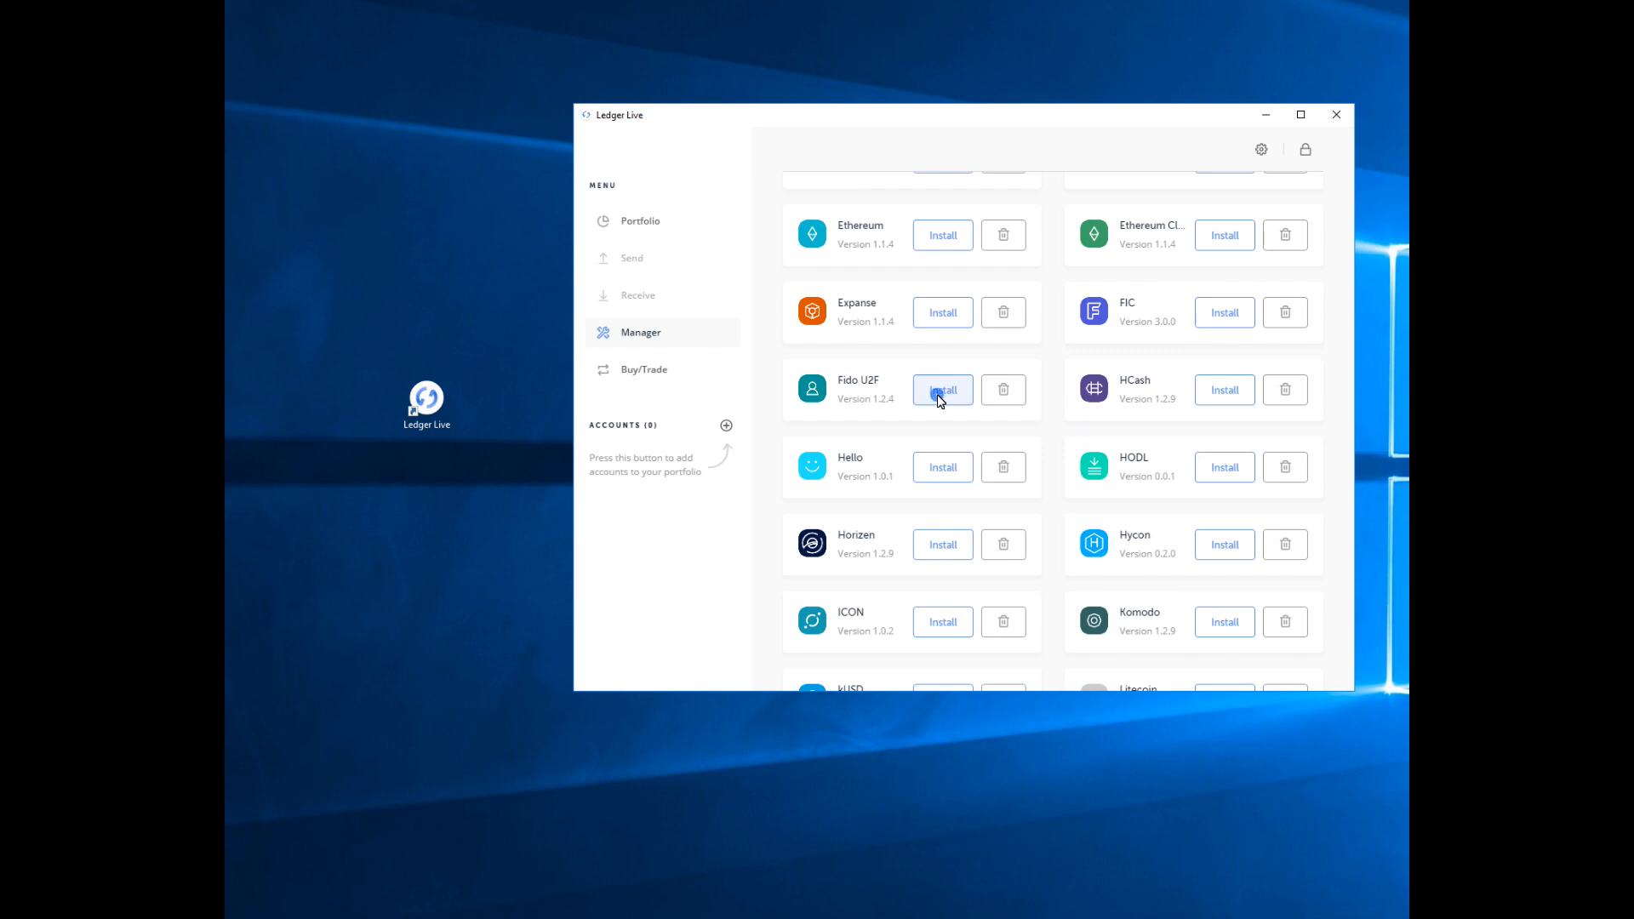
pyautogui.click(939, 396)
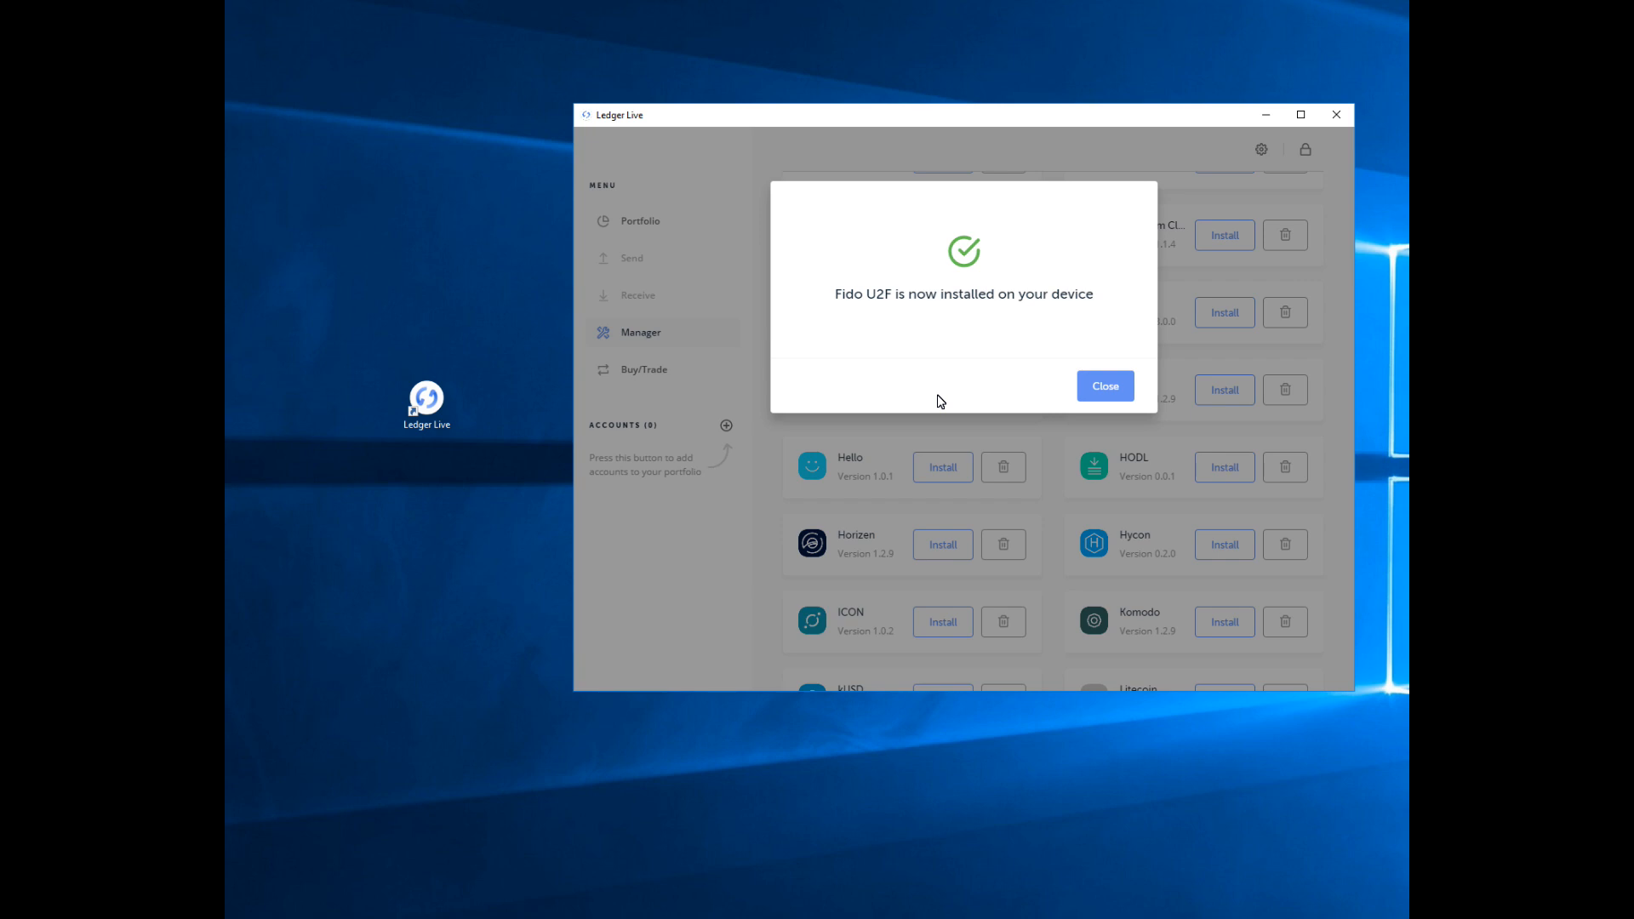
pyautogui.click(1105, 385)
# Find Stellar further down the app catalog and install its app on the device
pyautogui.scroll(-3, 1009, 453)
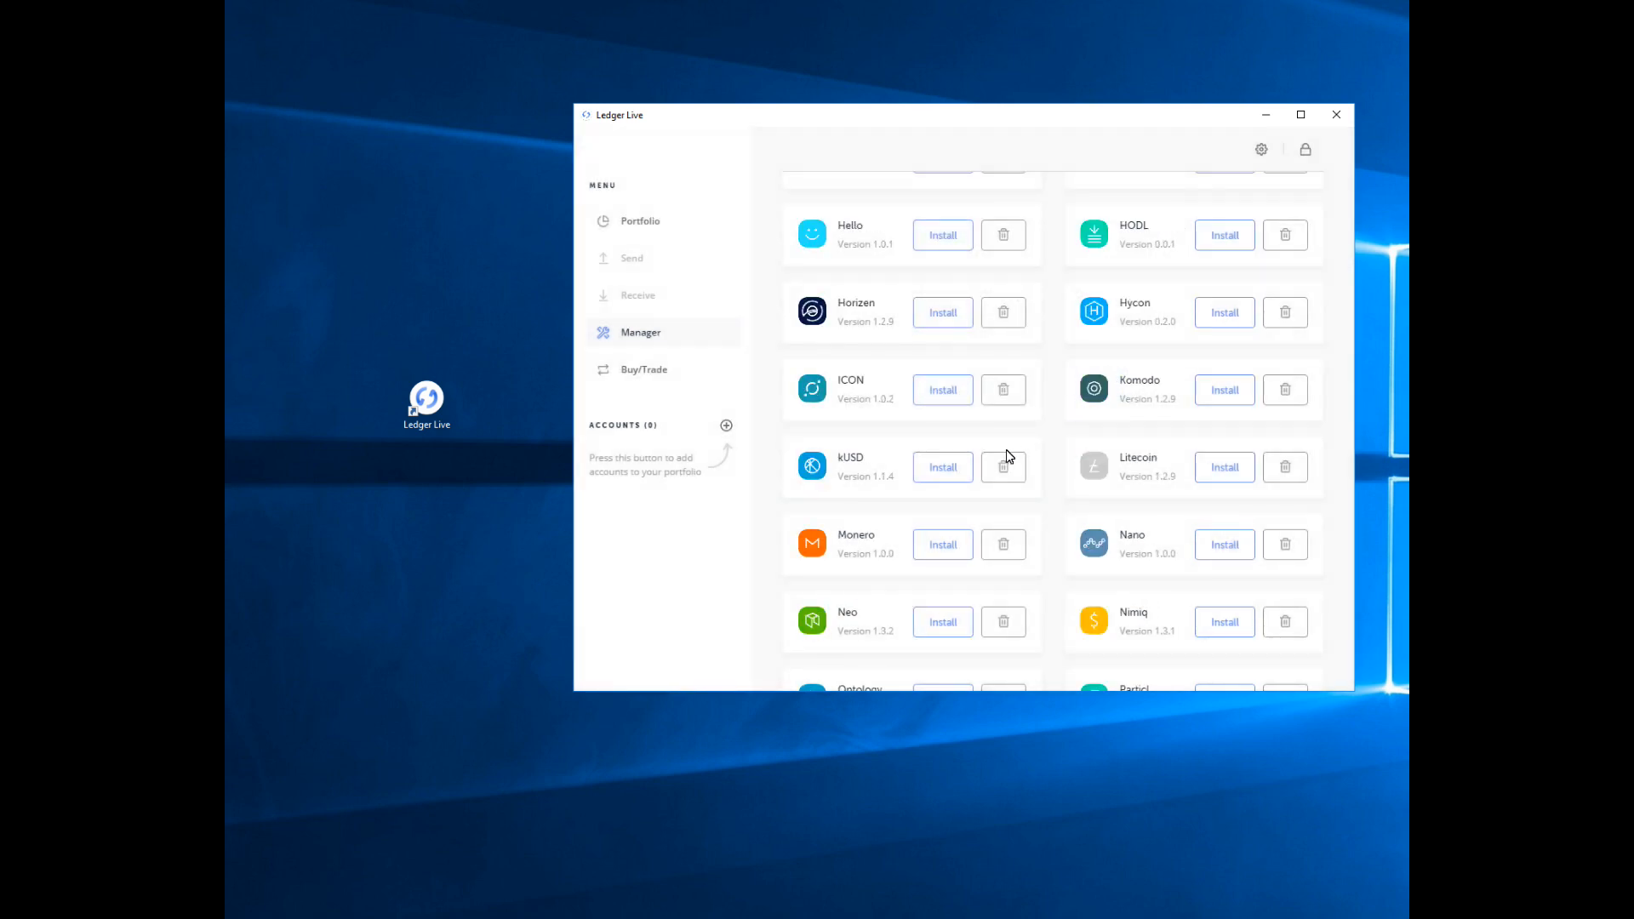
pyautogui.scroll(-3, 1007, 457)
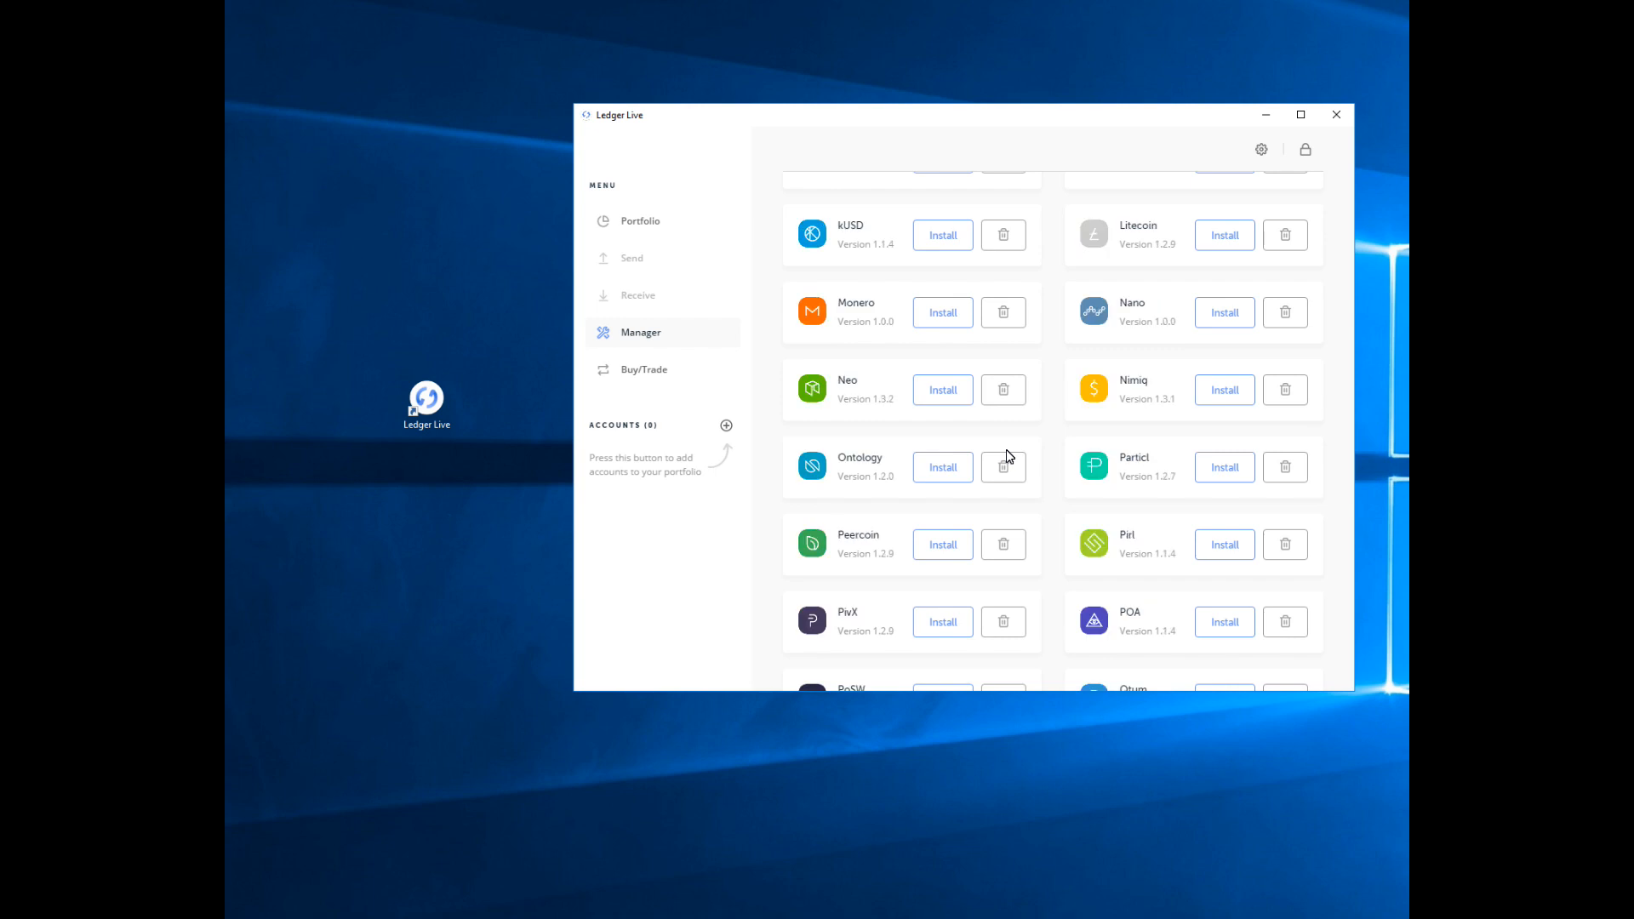
pyautogui.scroll(-4, 1009, 457)
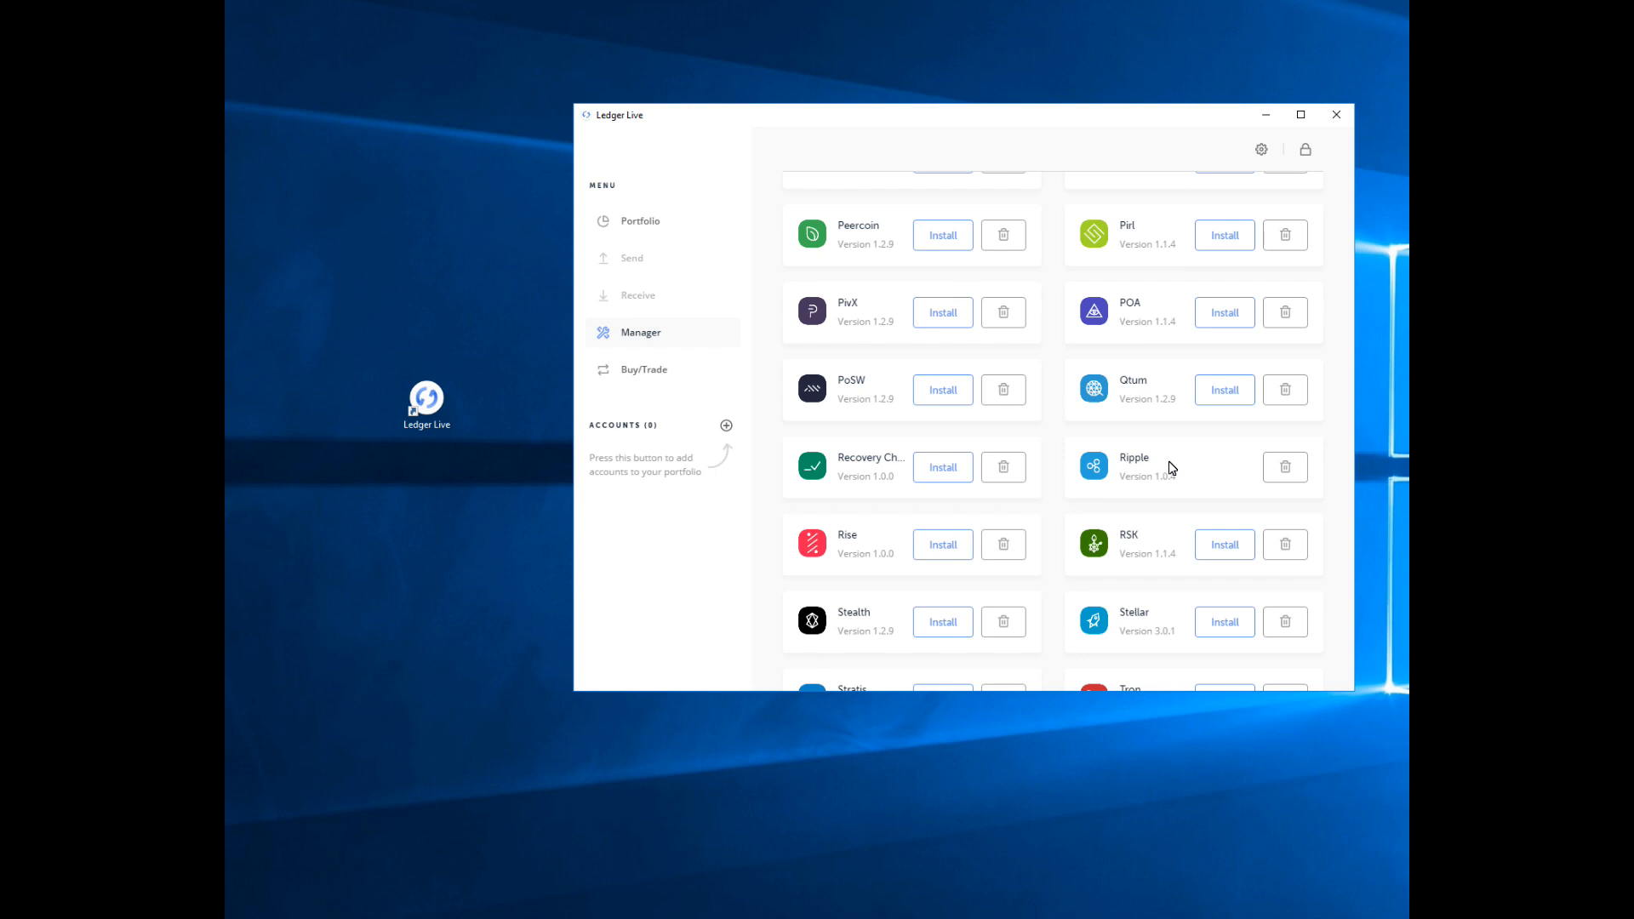
pyautogui.doubleClick(1132, 458)
pyautogui.click(1223, 622)
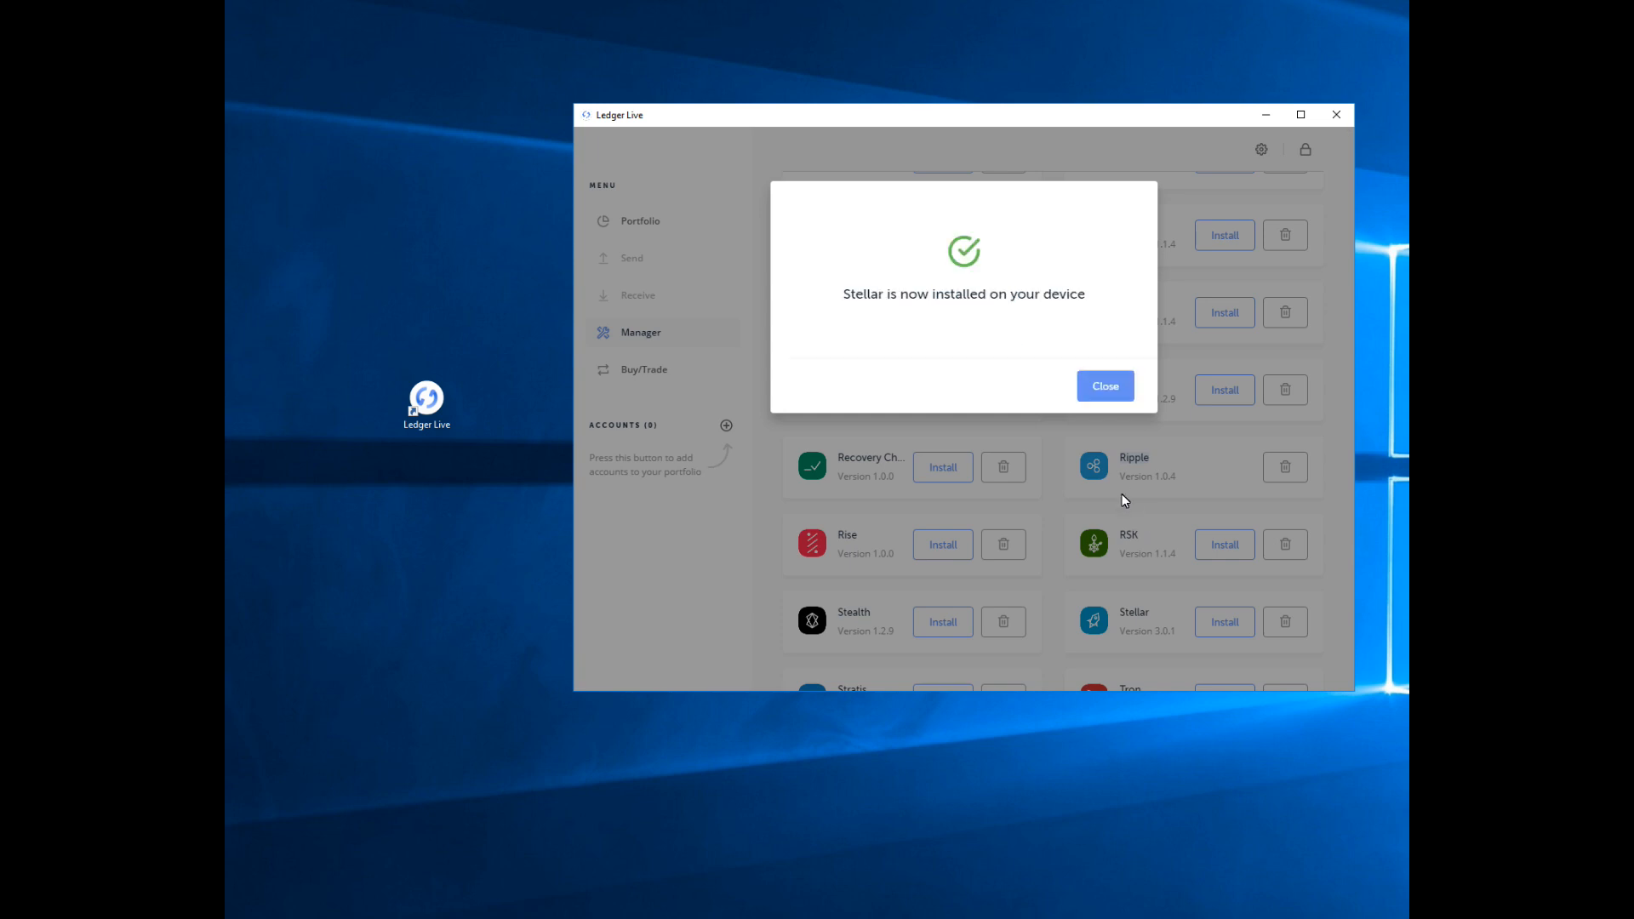
pyautogui.click(1103, 399)
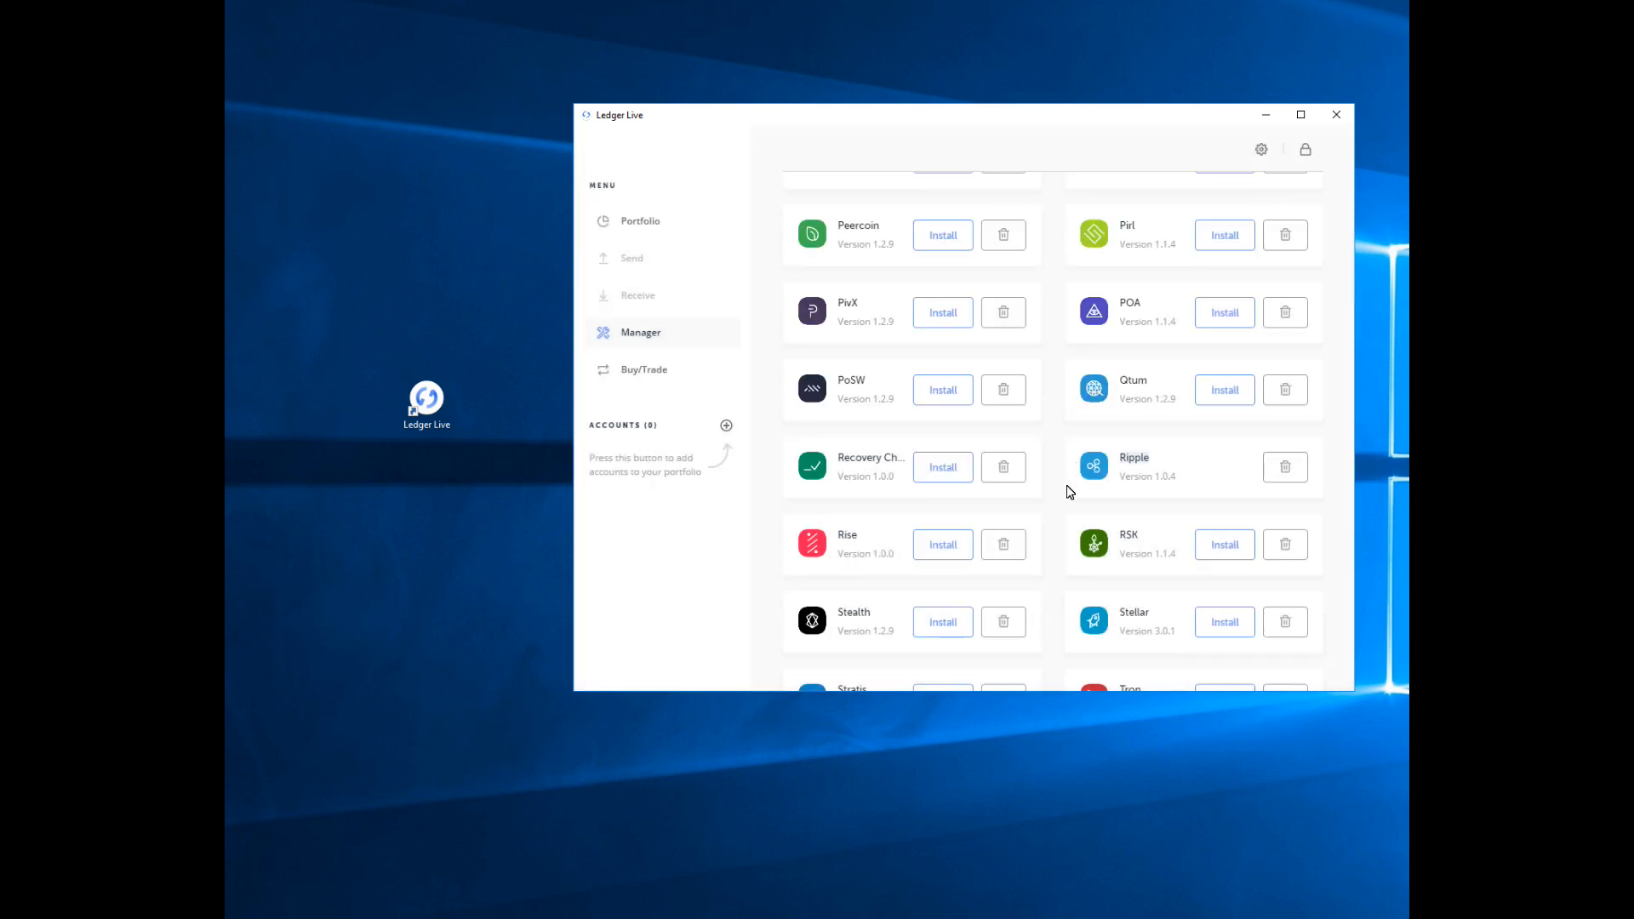
# Try twice to install the XRP app on the device from the app catalog
pyautogui.scroll(-1, 1070, 492)
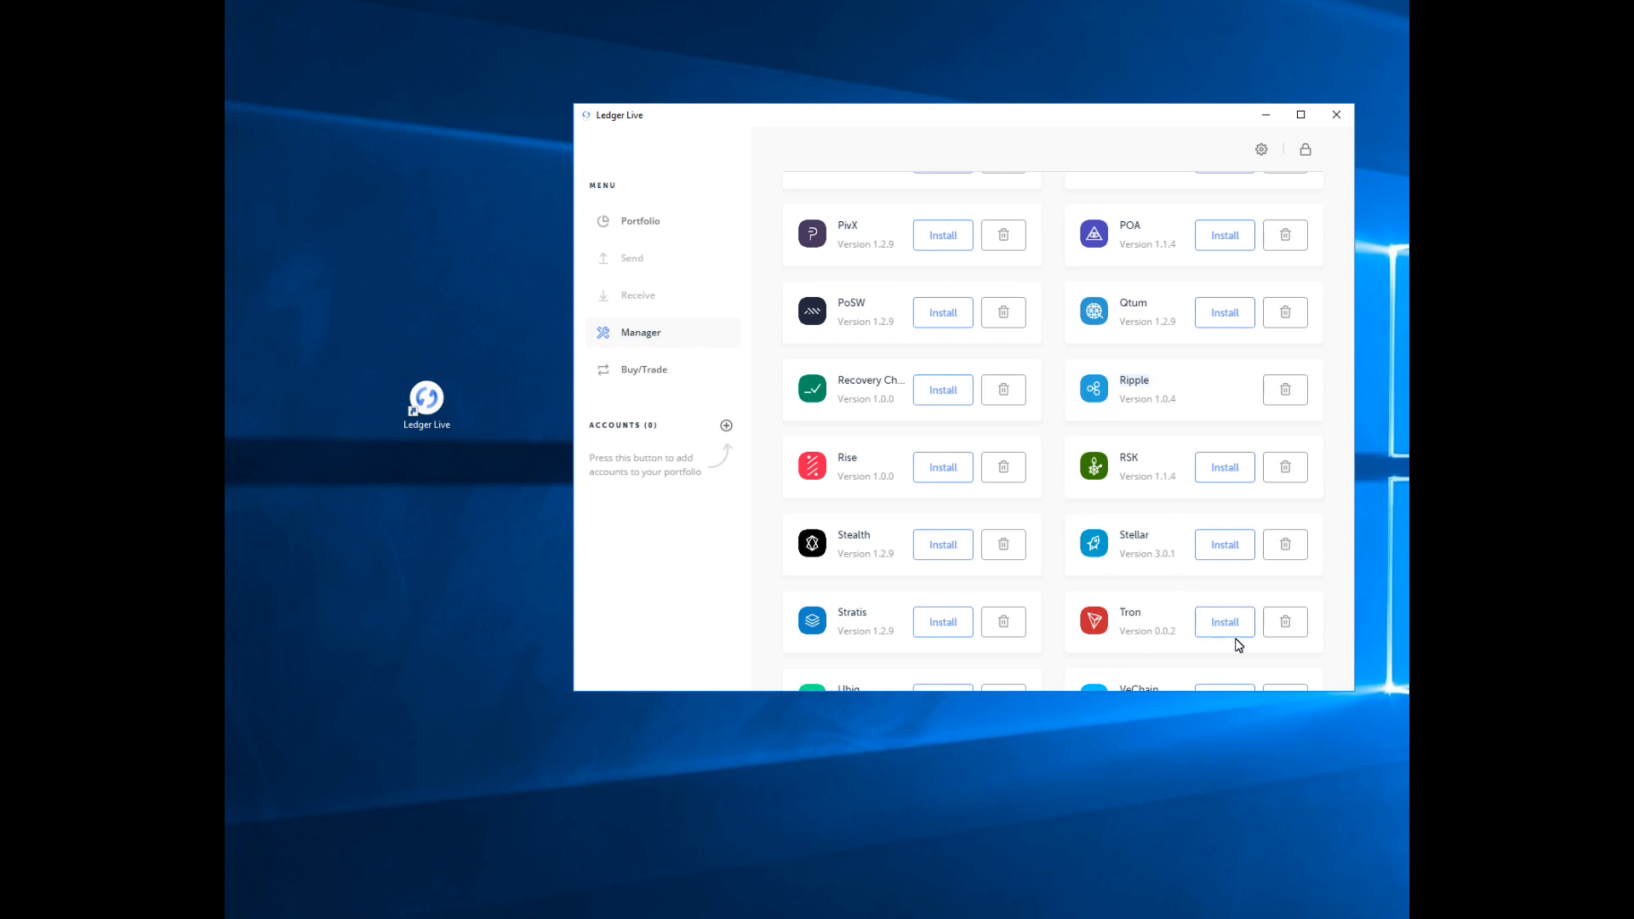
pyautogui.scroll(-2, 1136, 585)
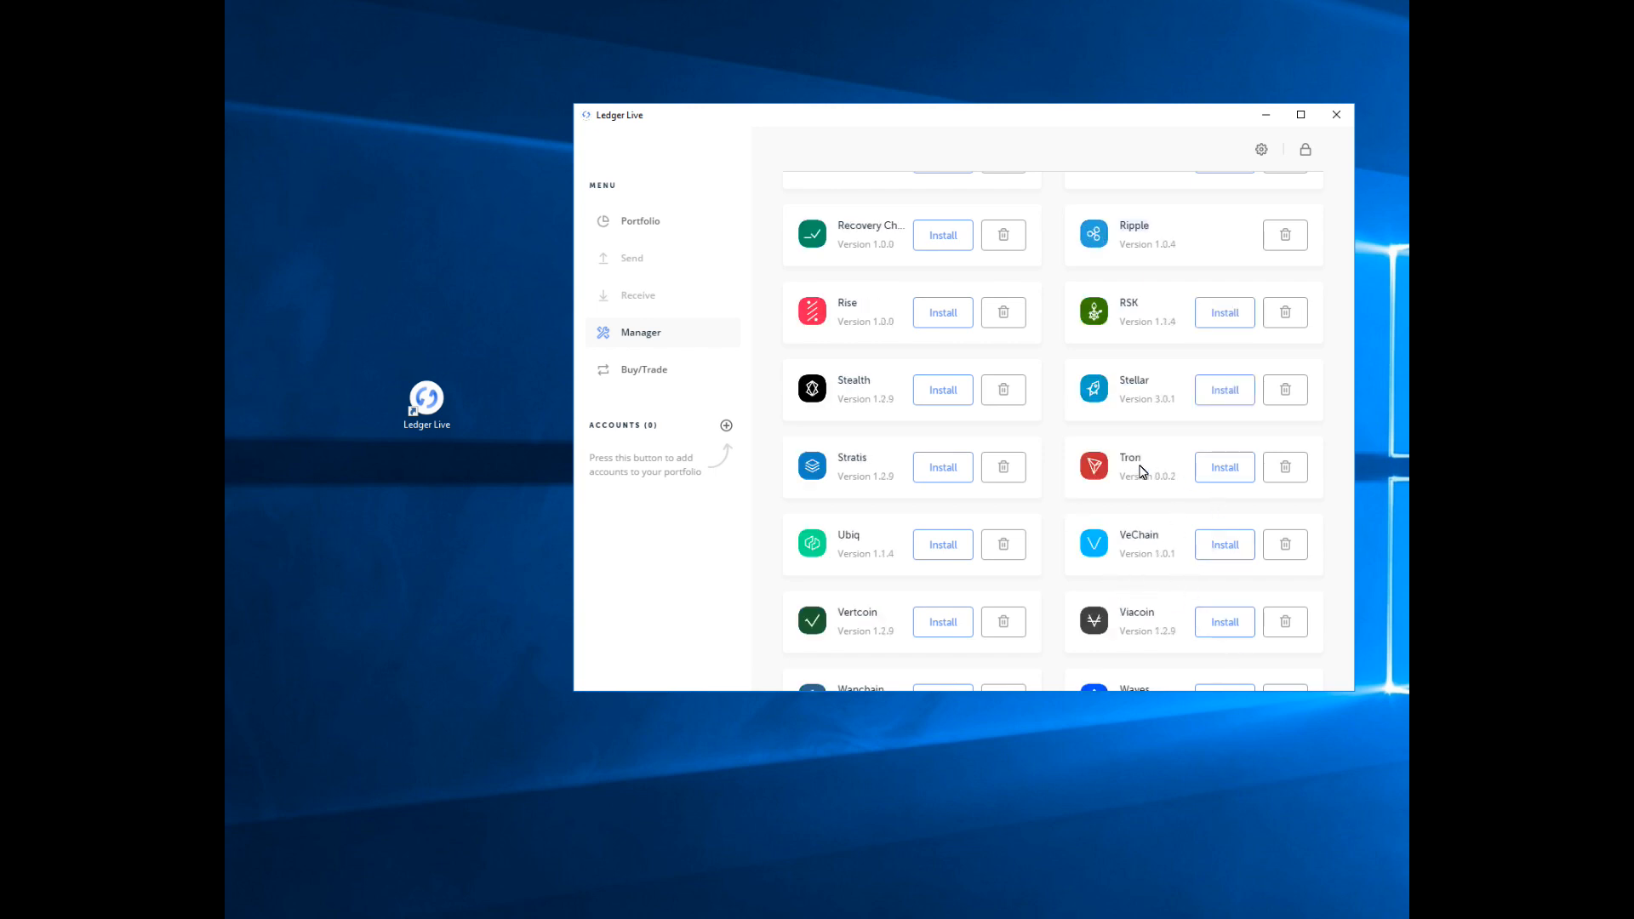
pyautogui.scroll(-2, 1094, 586)
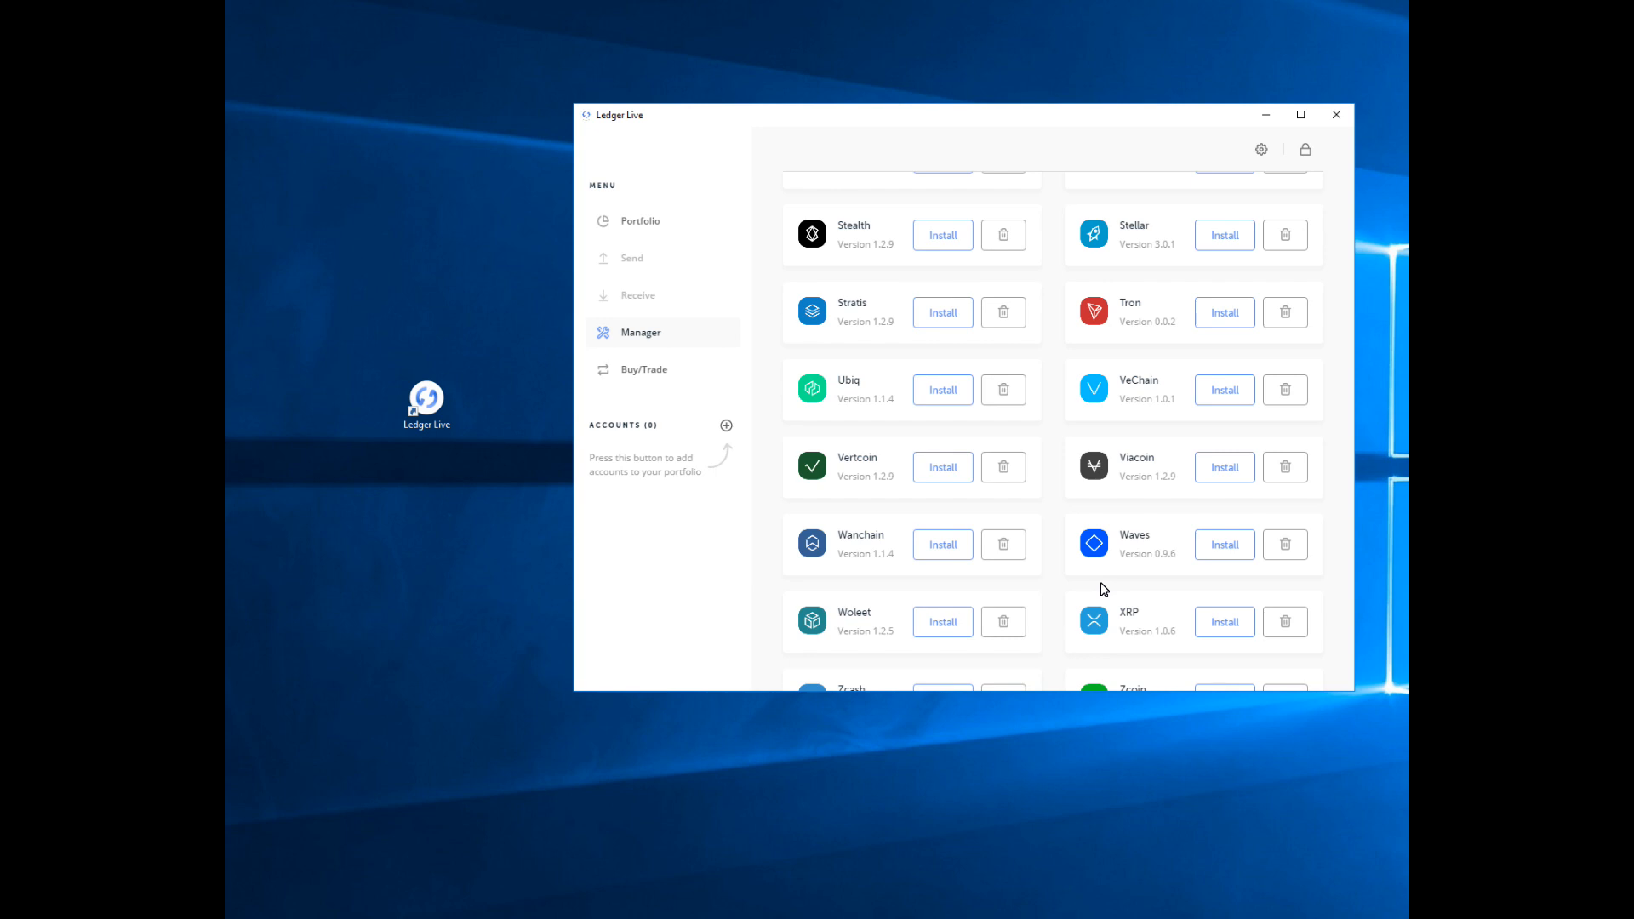
pyautogui.scroll(3, 1104, 589)
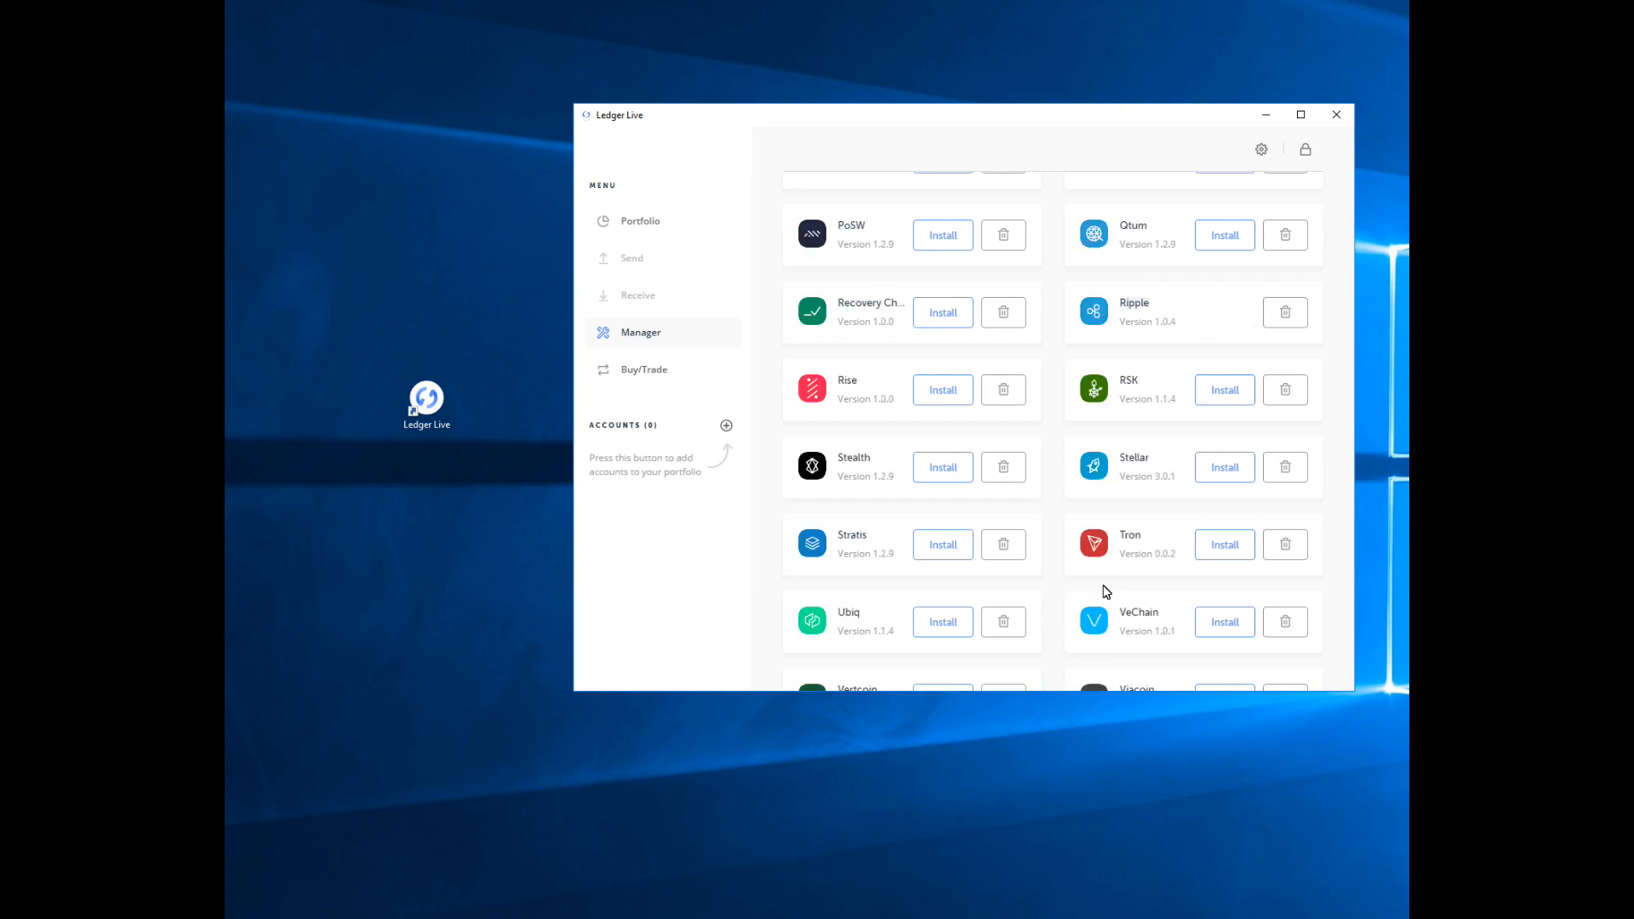
pyautogui.scroll(-3, 1105, 590)
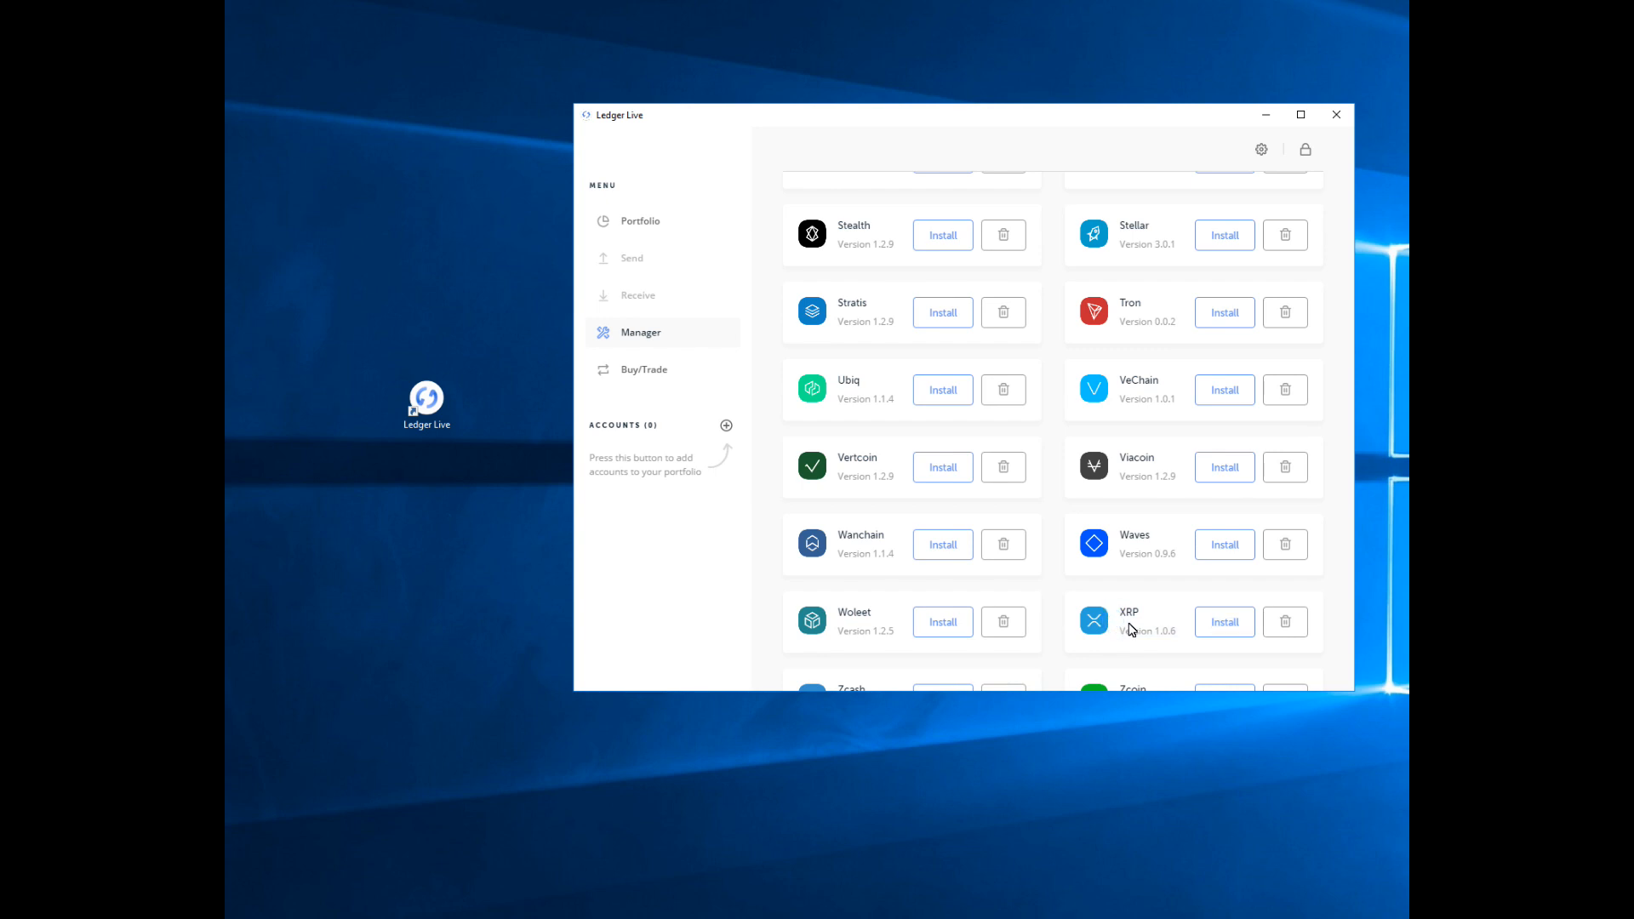
pyautogui.click(1224, 628)
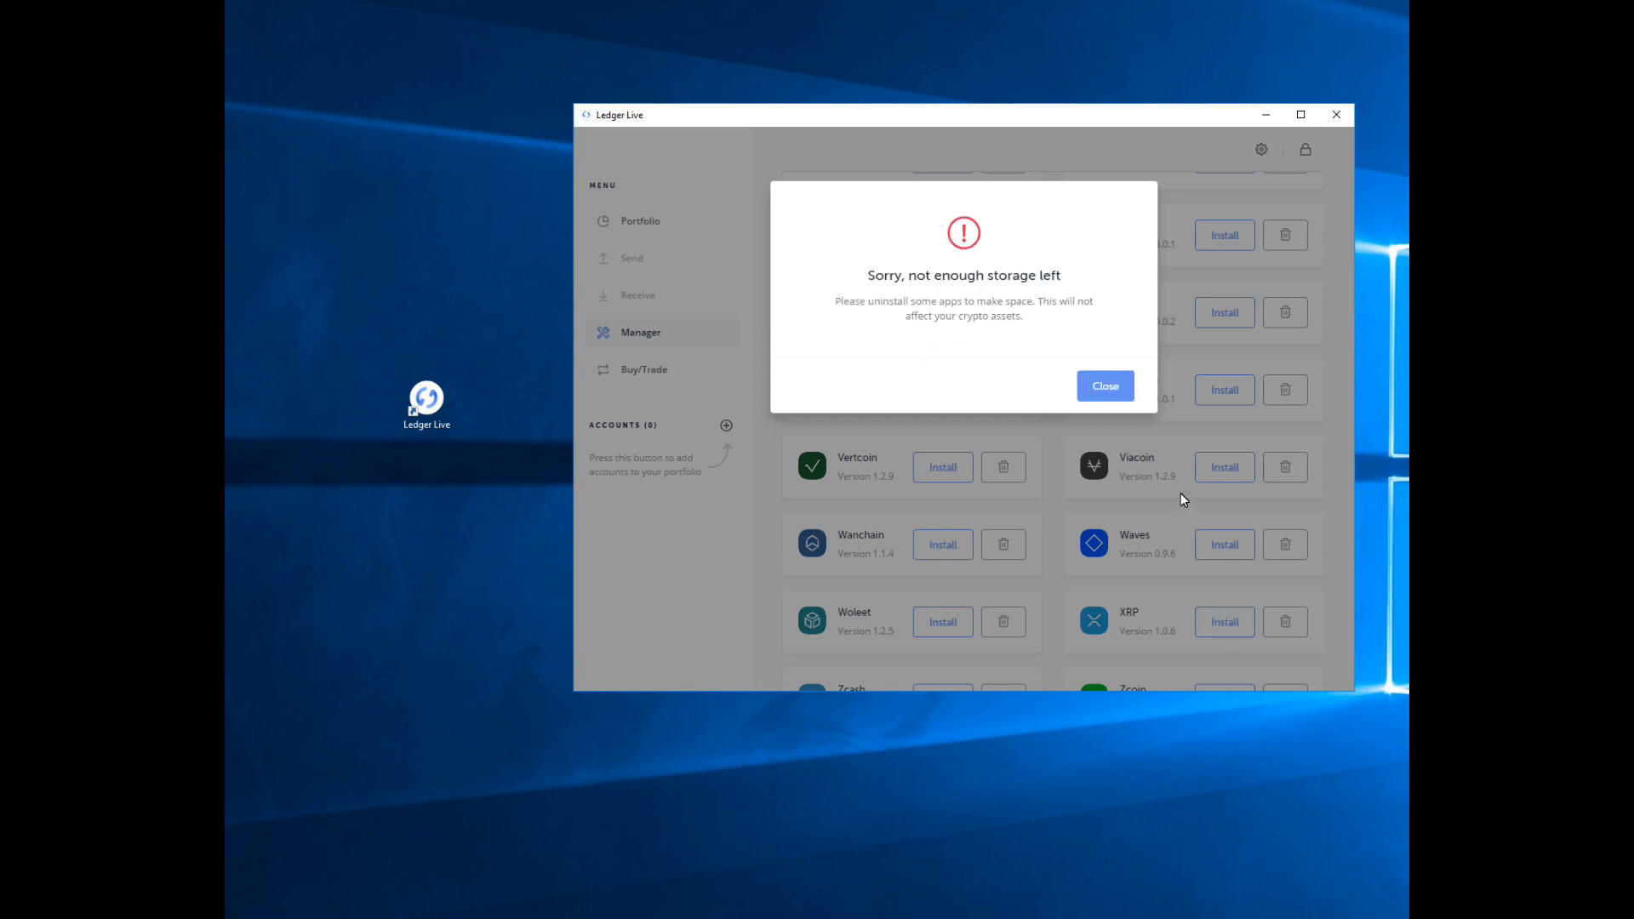
pyautogui.click(1107, 386)
pyautogui.scroll(-2, 1123, 477)
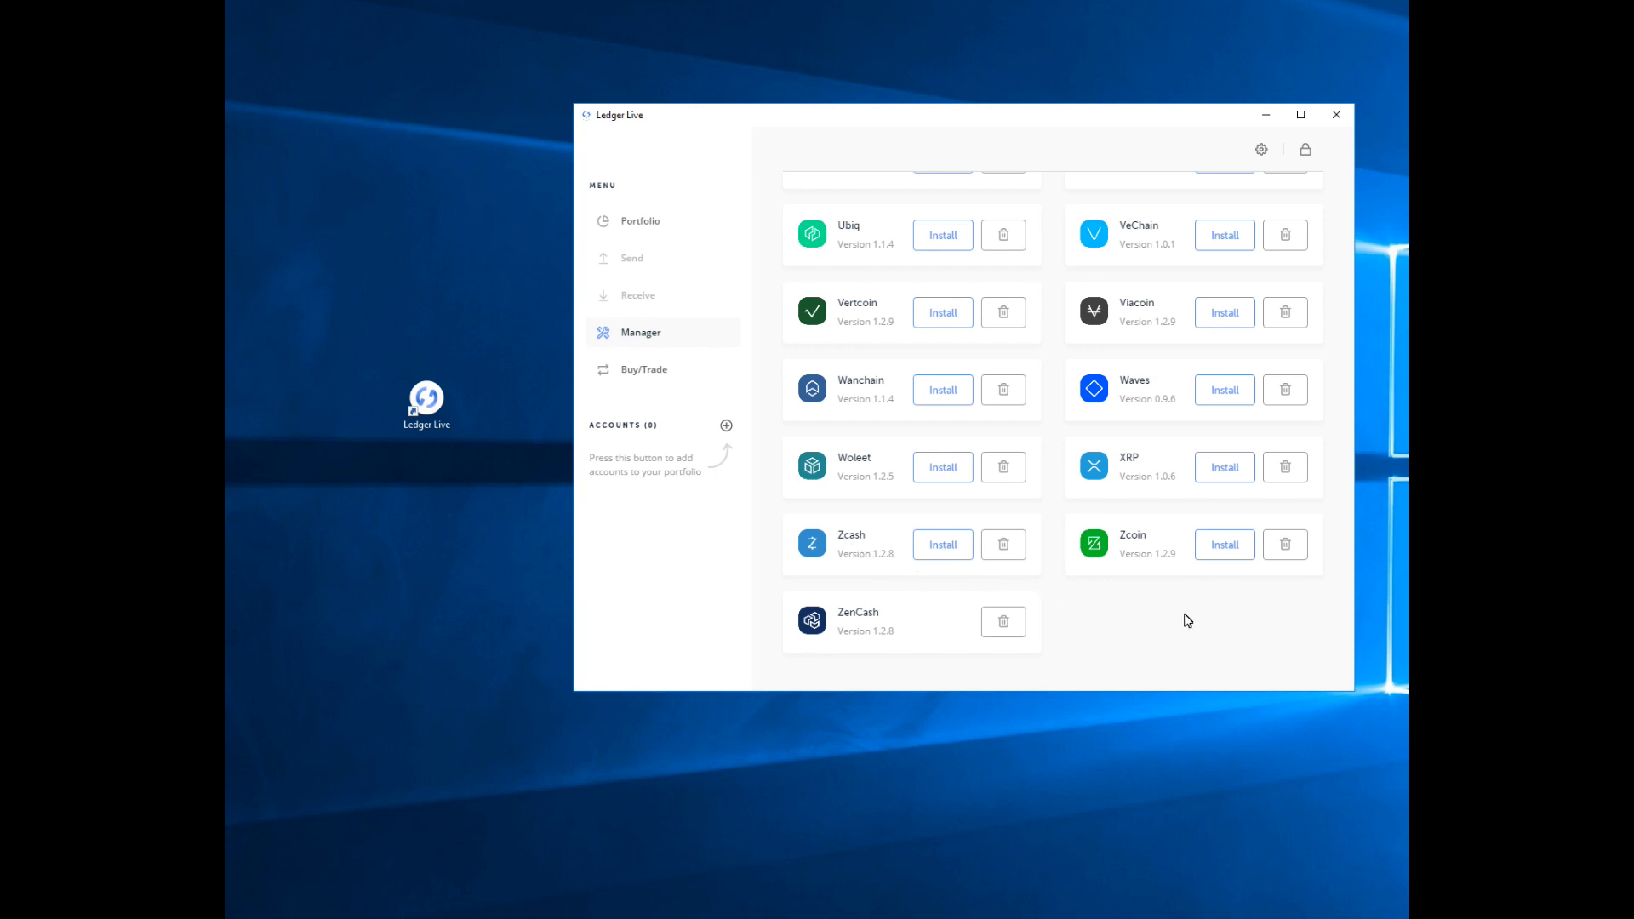
pyautogui.click(1216, 474)
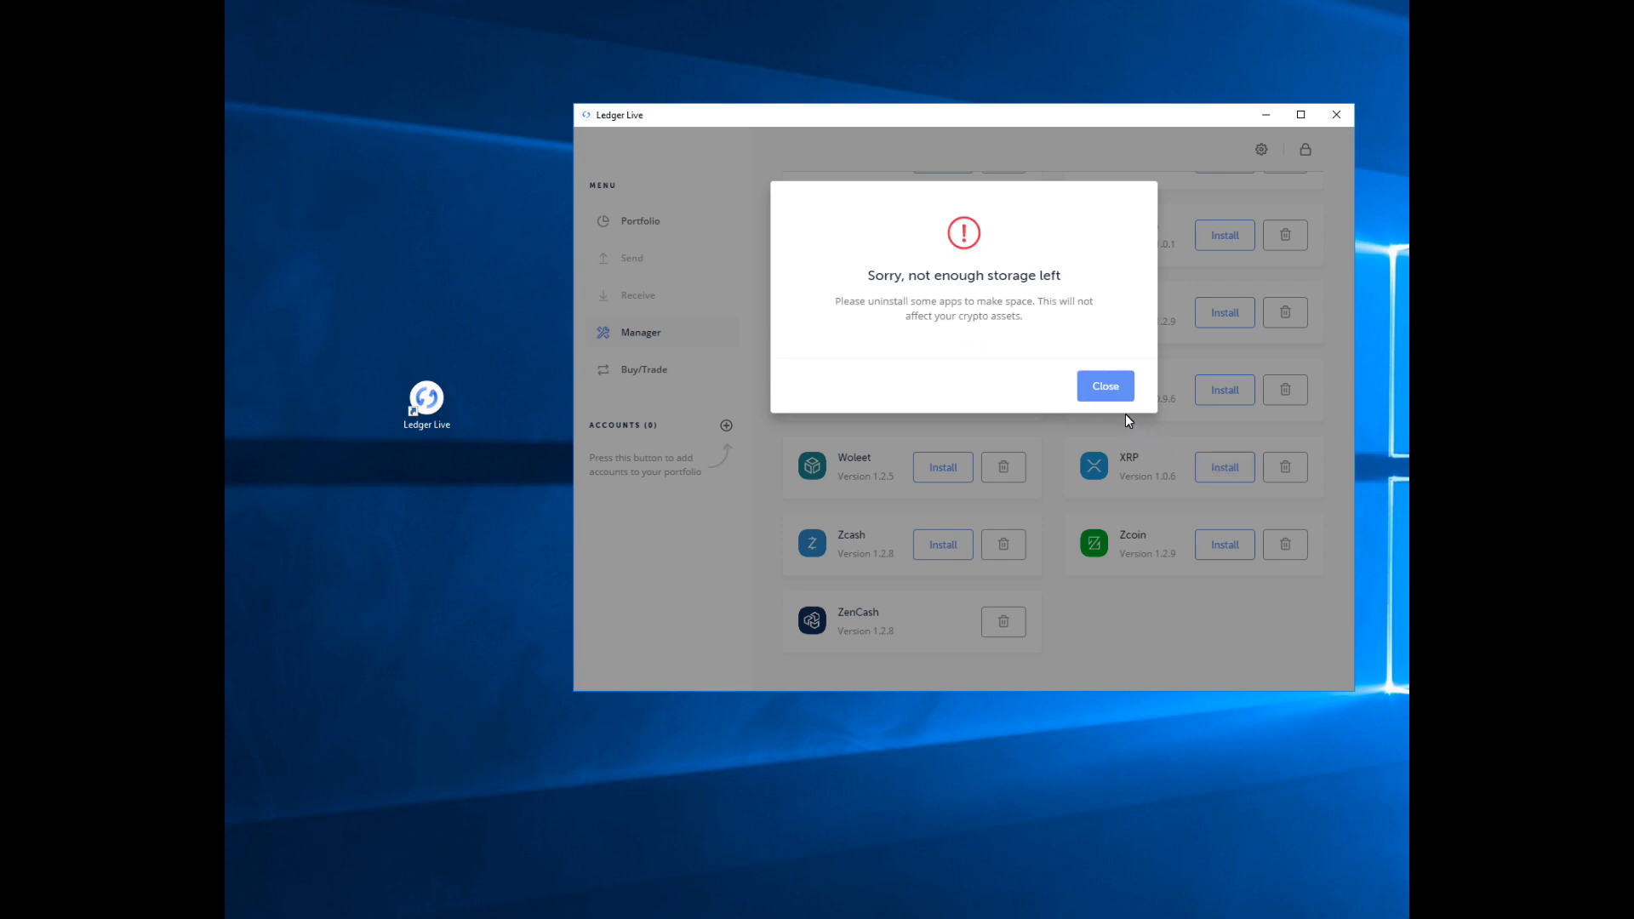
pyautogui.click(1105, 387)
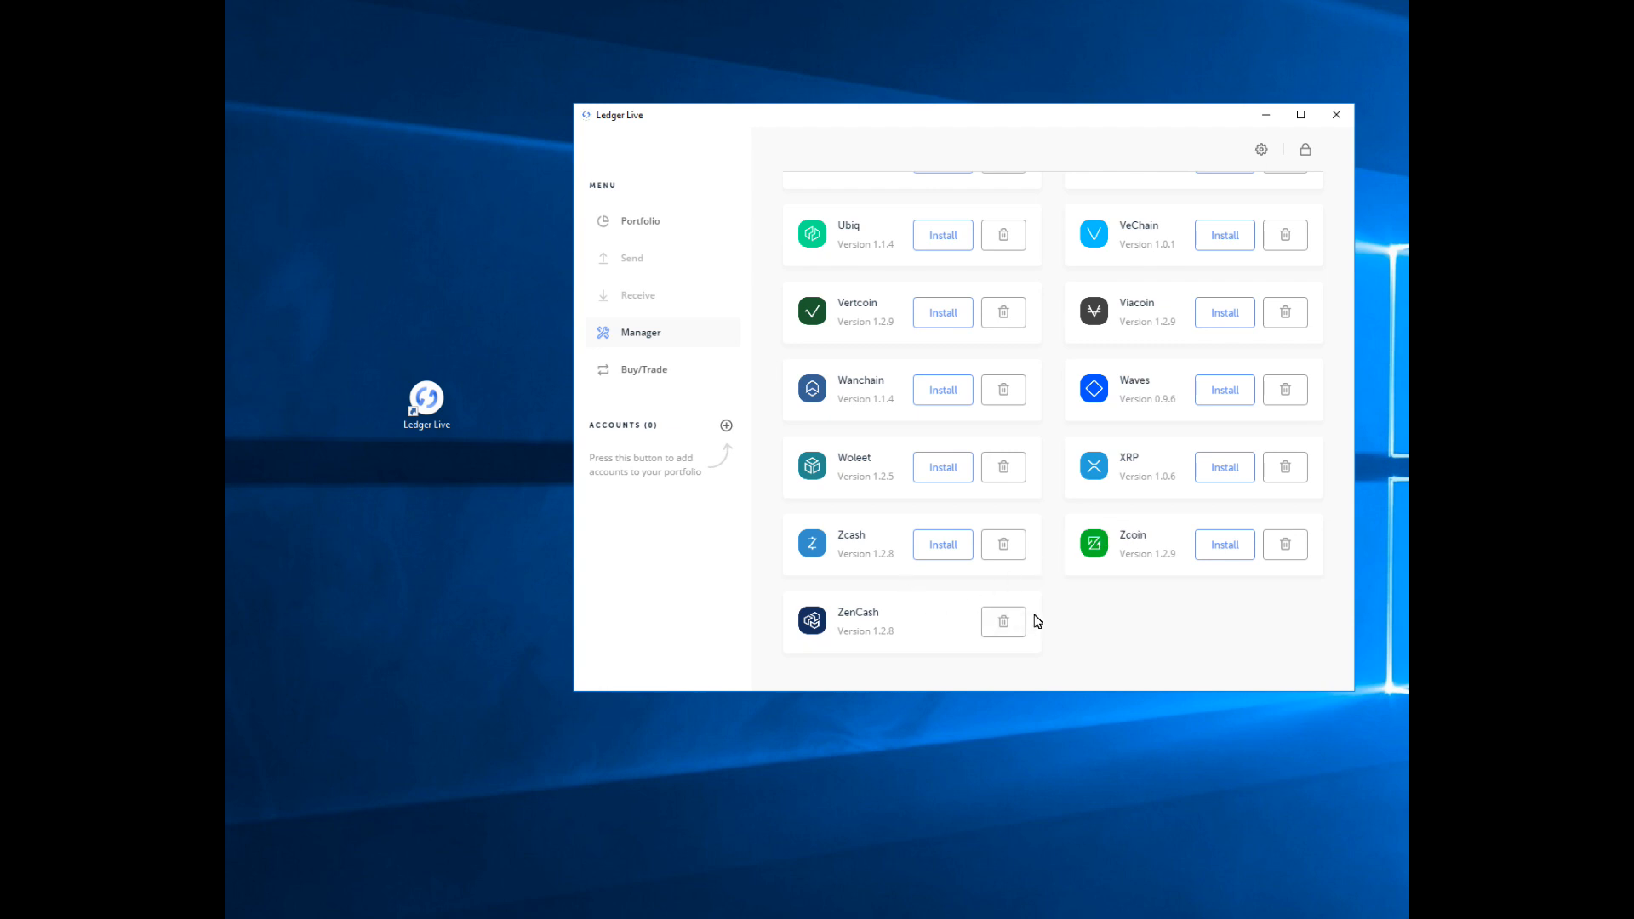
# Add the existing Bitcoin accounts, Bitcoin 1 (legacy) and Bitcoin 1, from the device to the portfolio
pyautogui.scroll(1, 1037, 621)
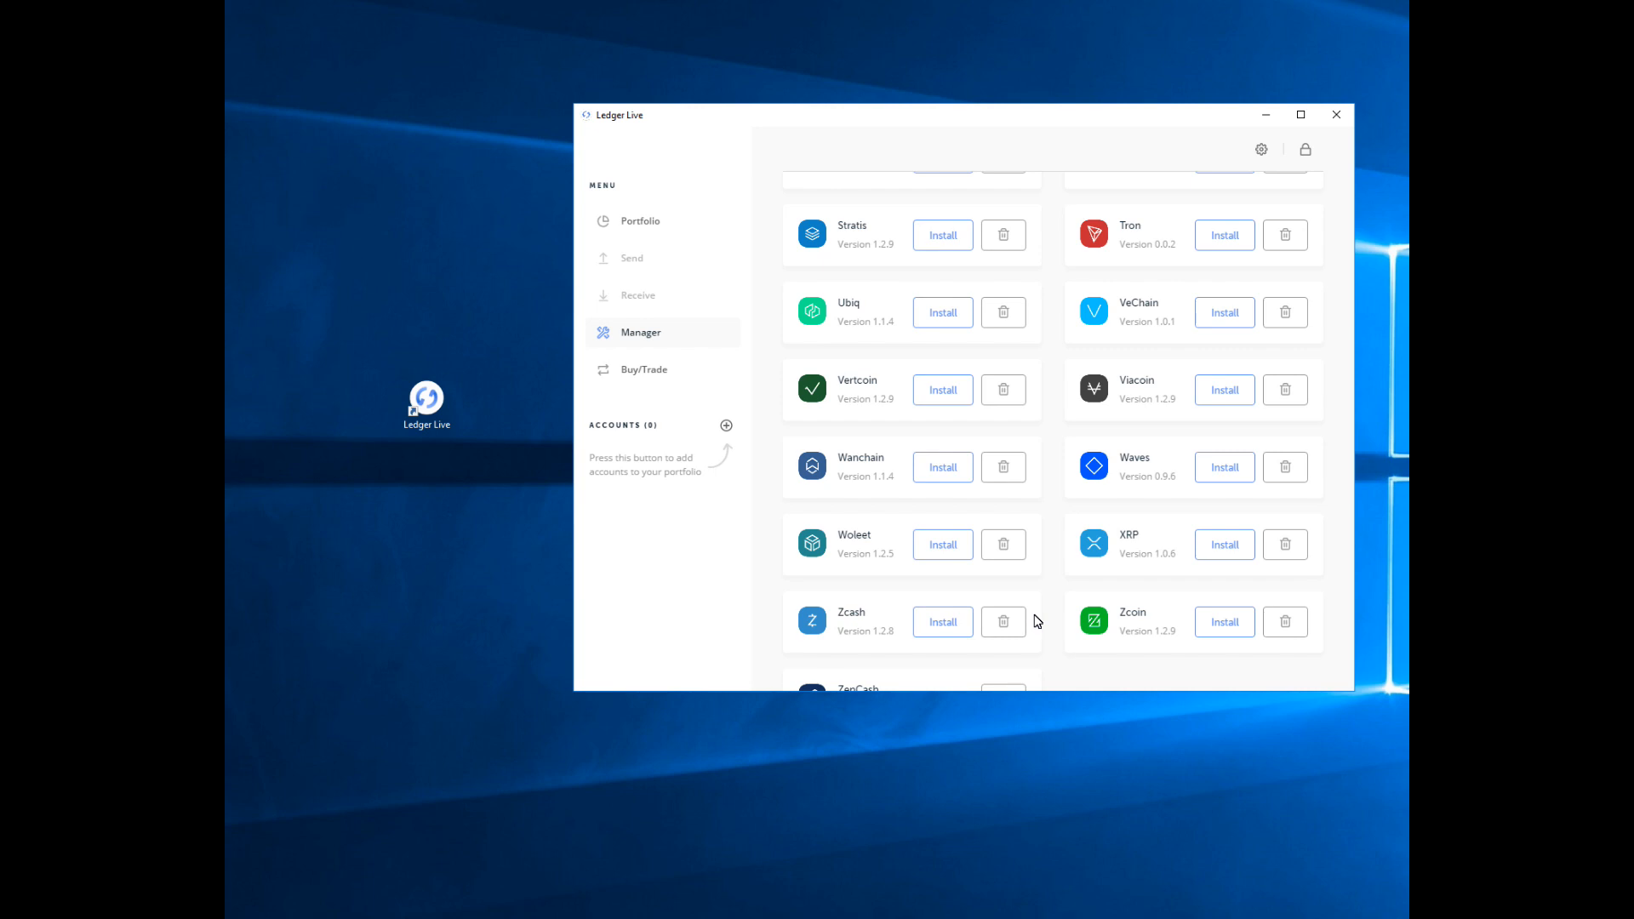
pyautogui.scroll(10, 1038, 620)
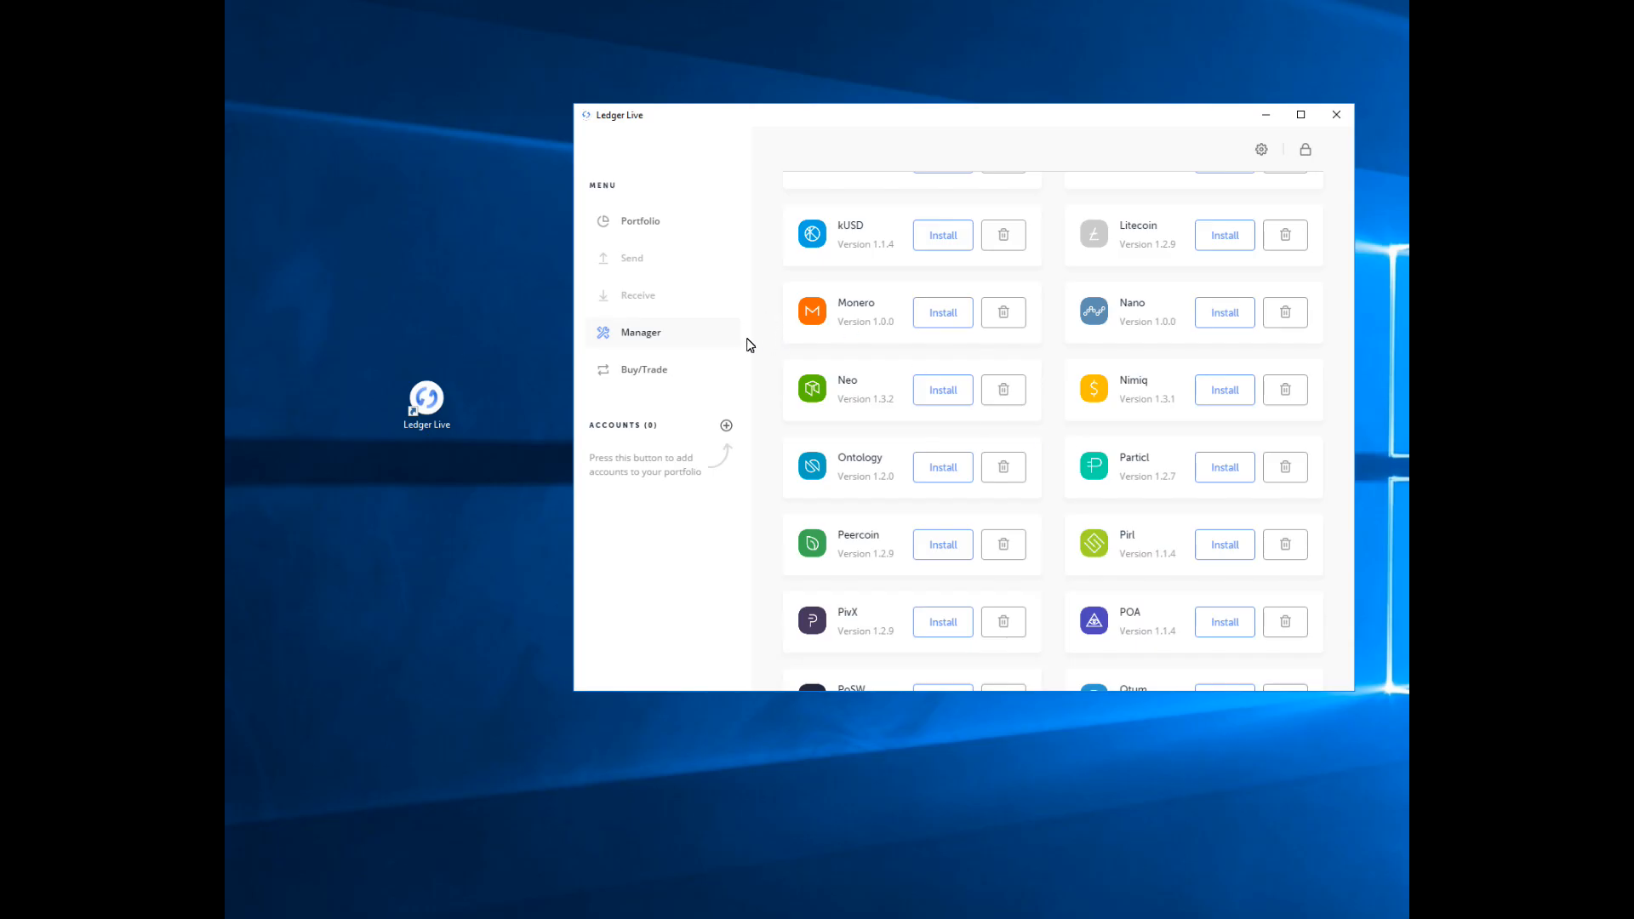
pyautogui.click(643, 231)
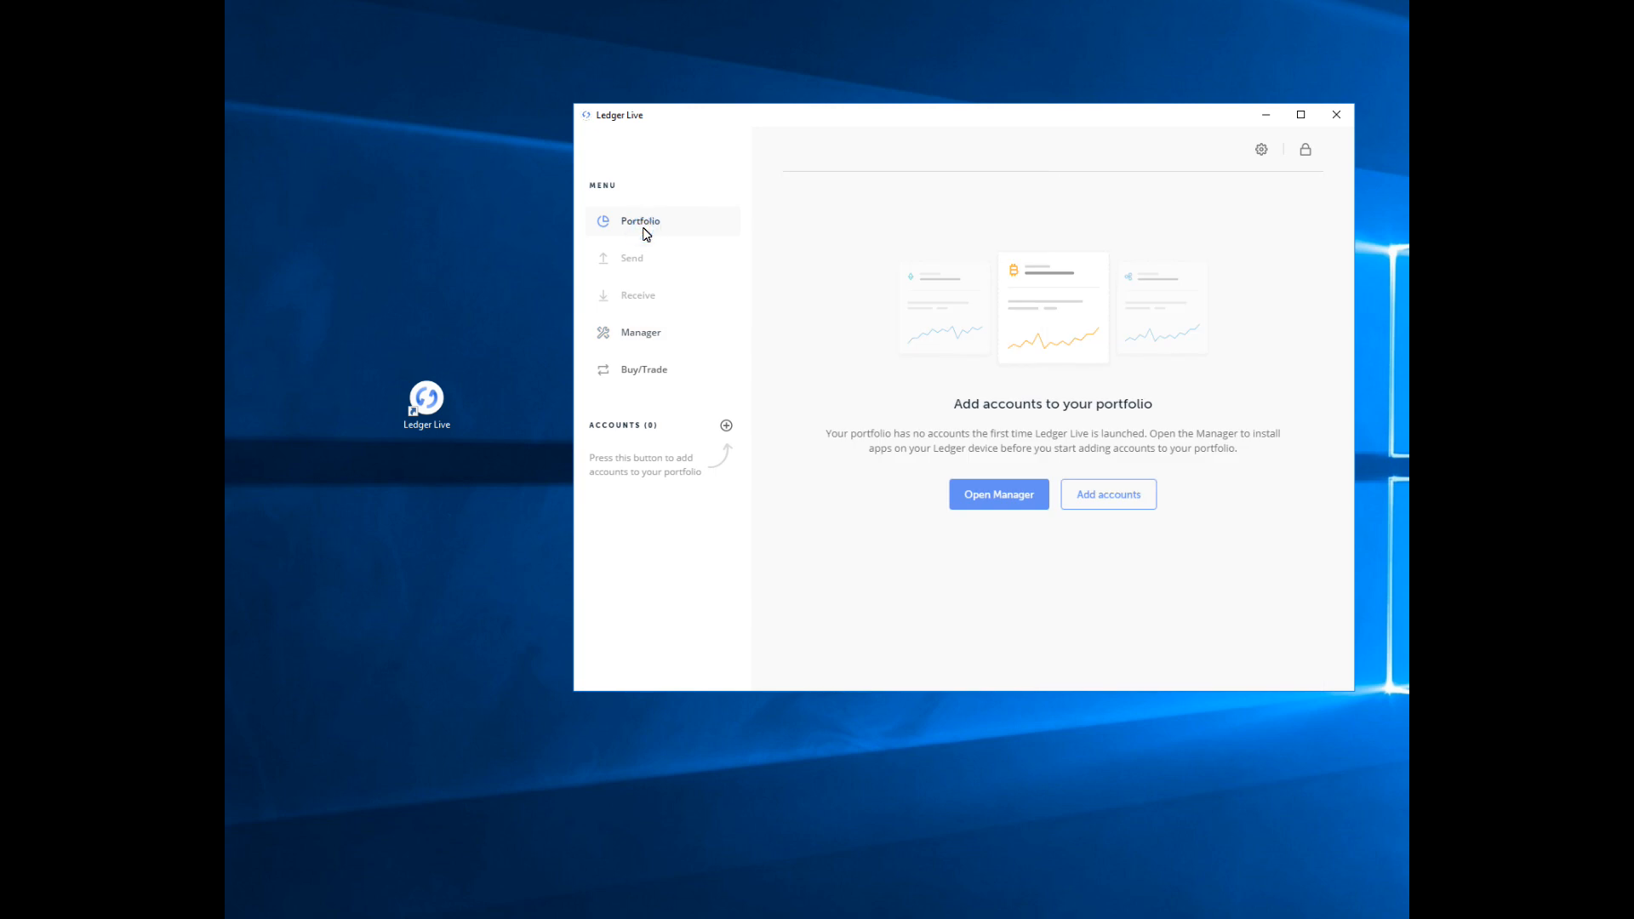
pyautogui.click(1103, 492)
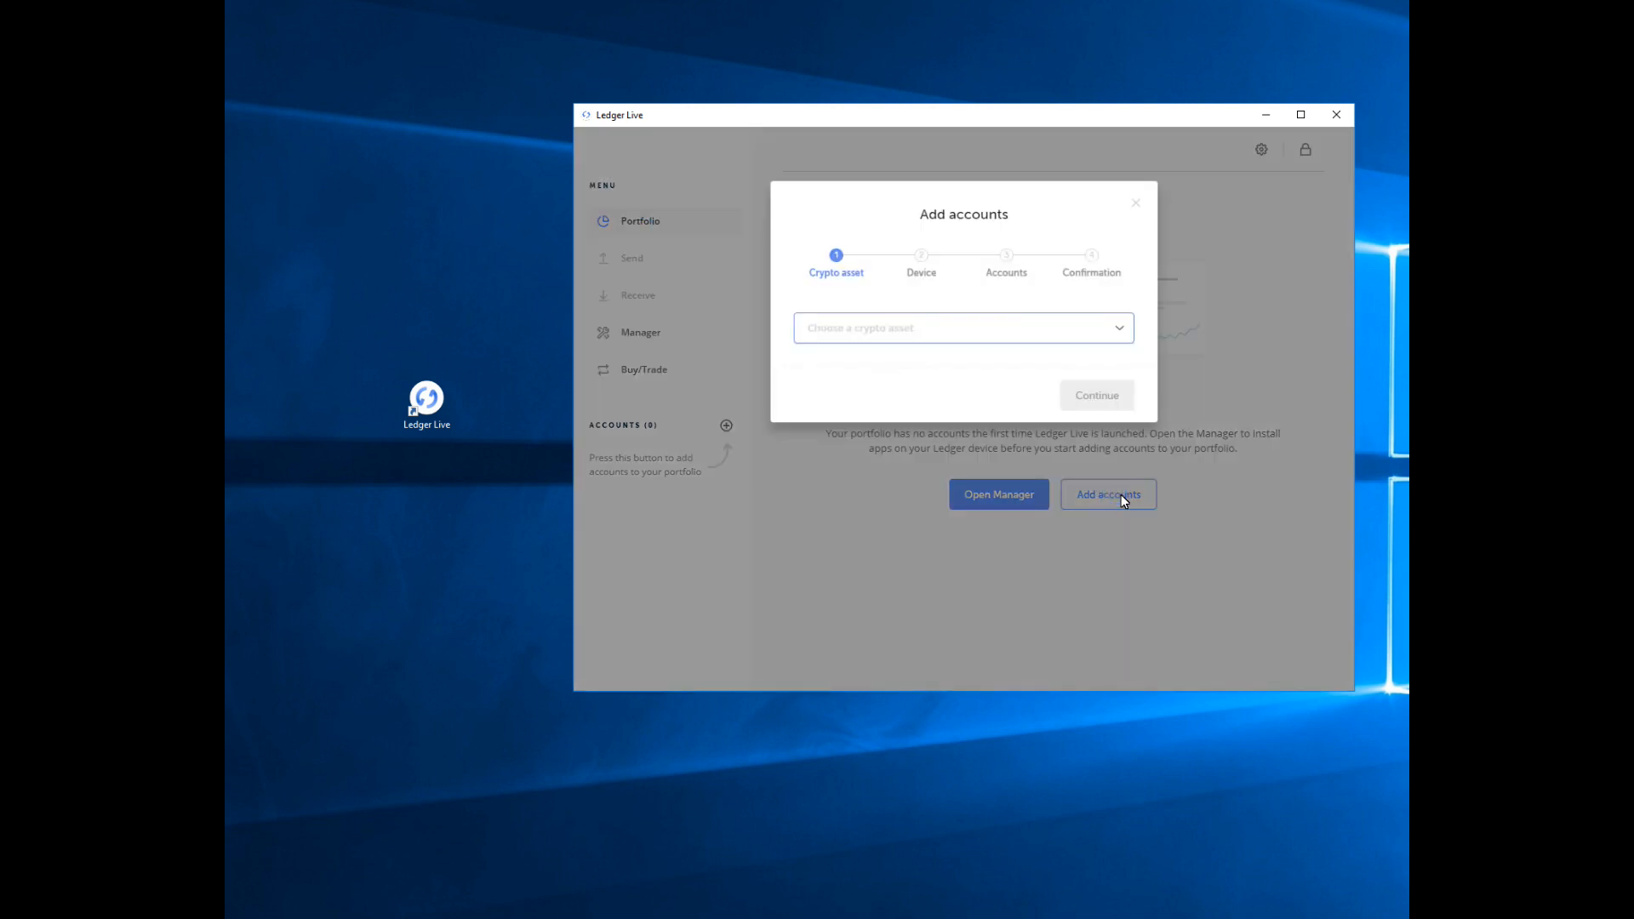
pyautogui.click(923, 326)
pyautogui.click(922, 326)
pyautogui.click(926, 327)
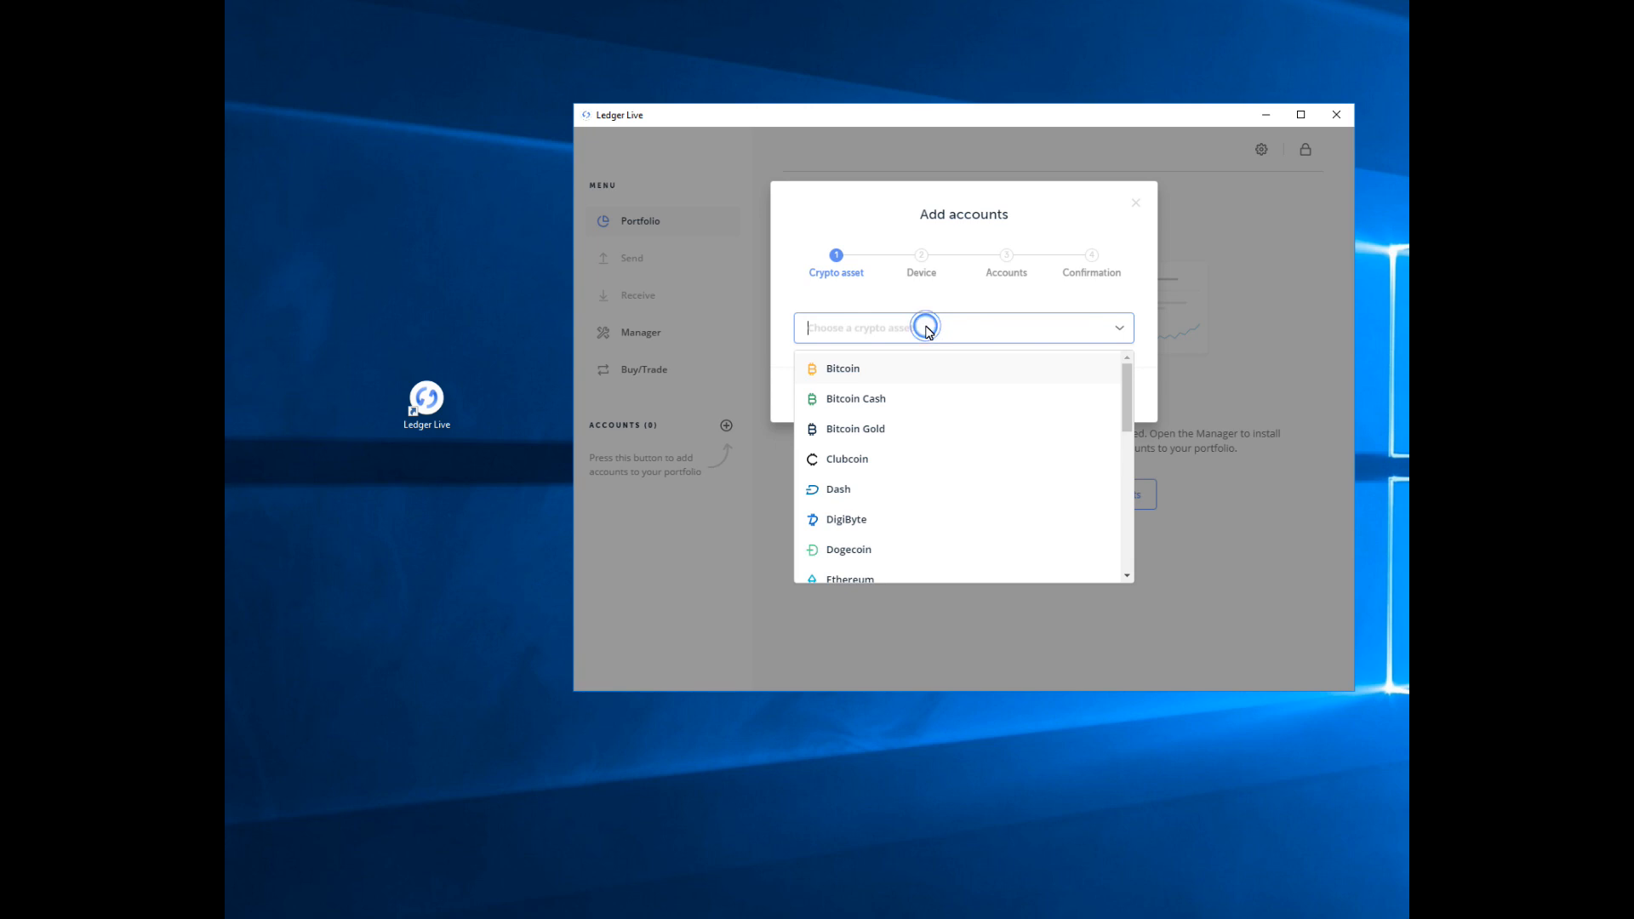
pyautogui.click(852, 372)
pyautogui.click(1093, 400)
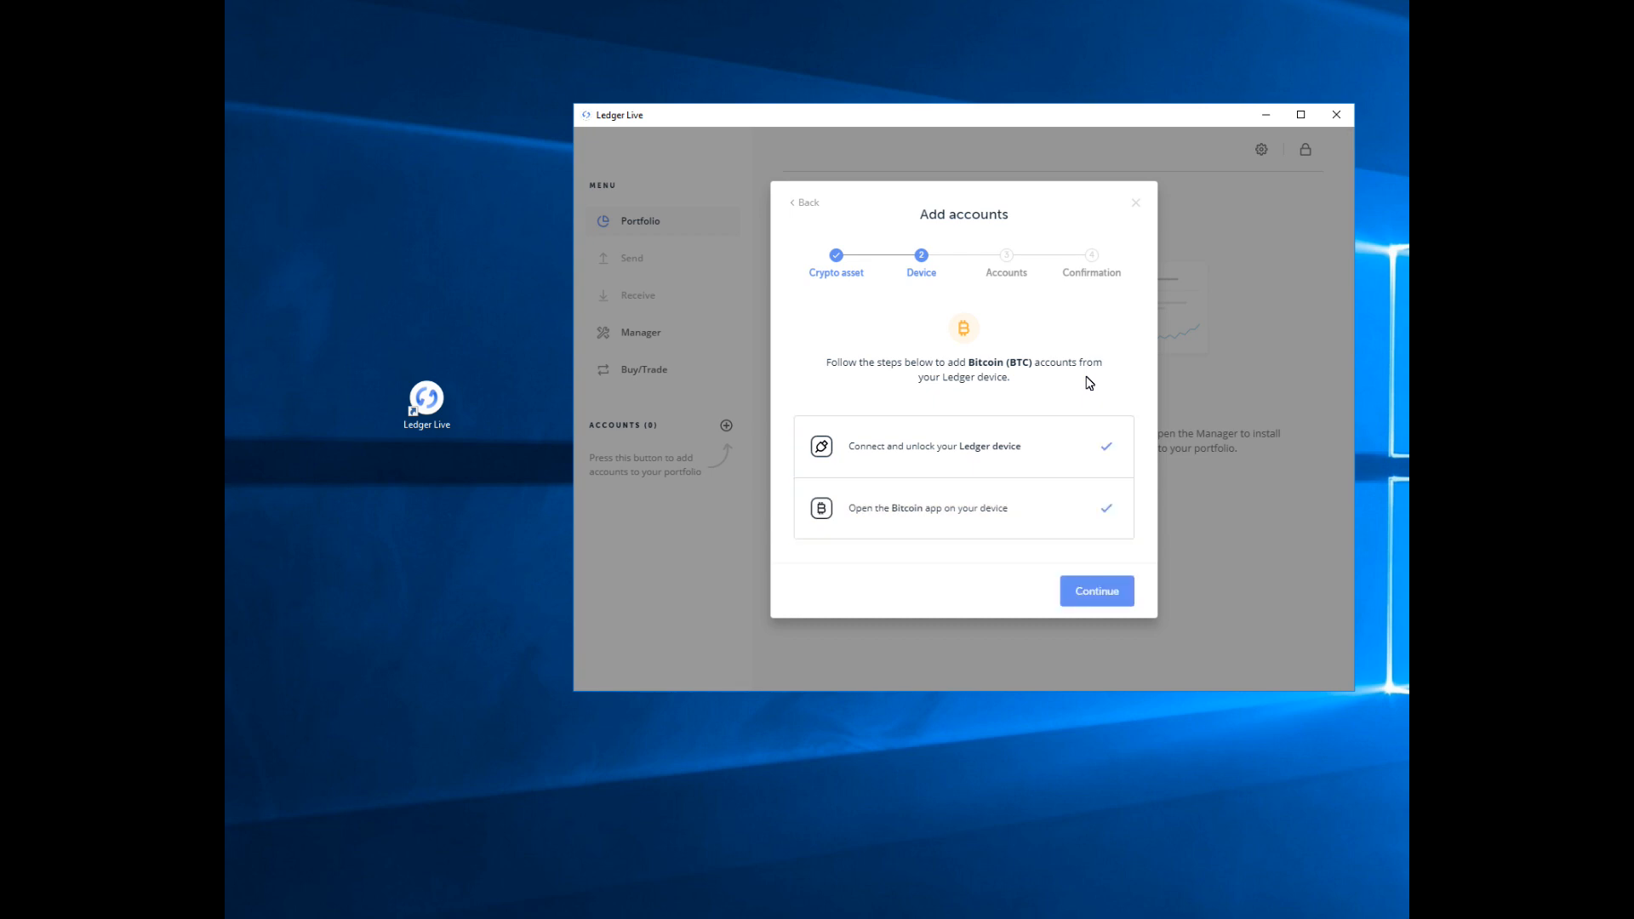
pyautogui.click(1092, 592)
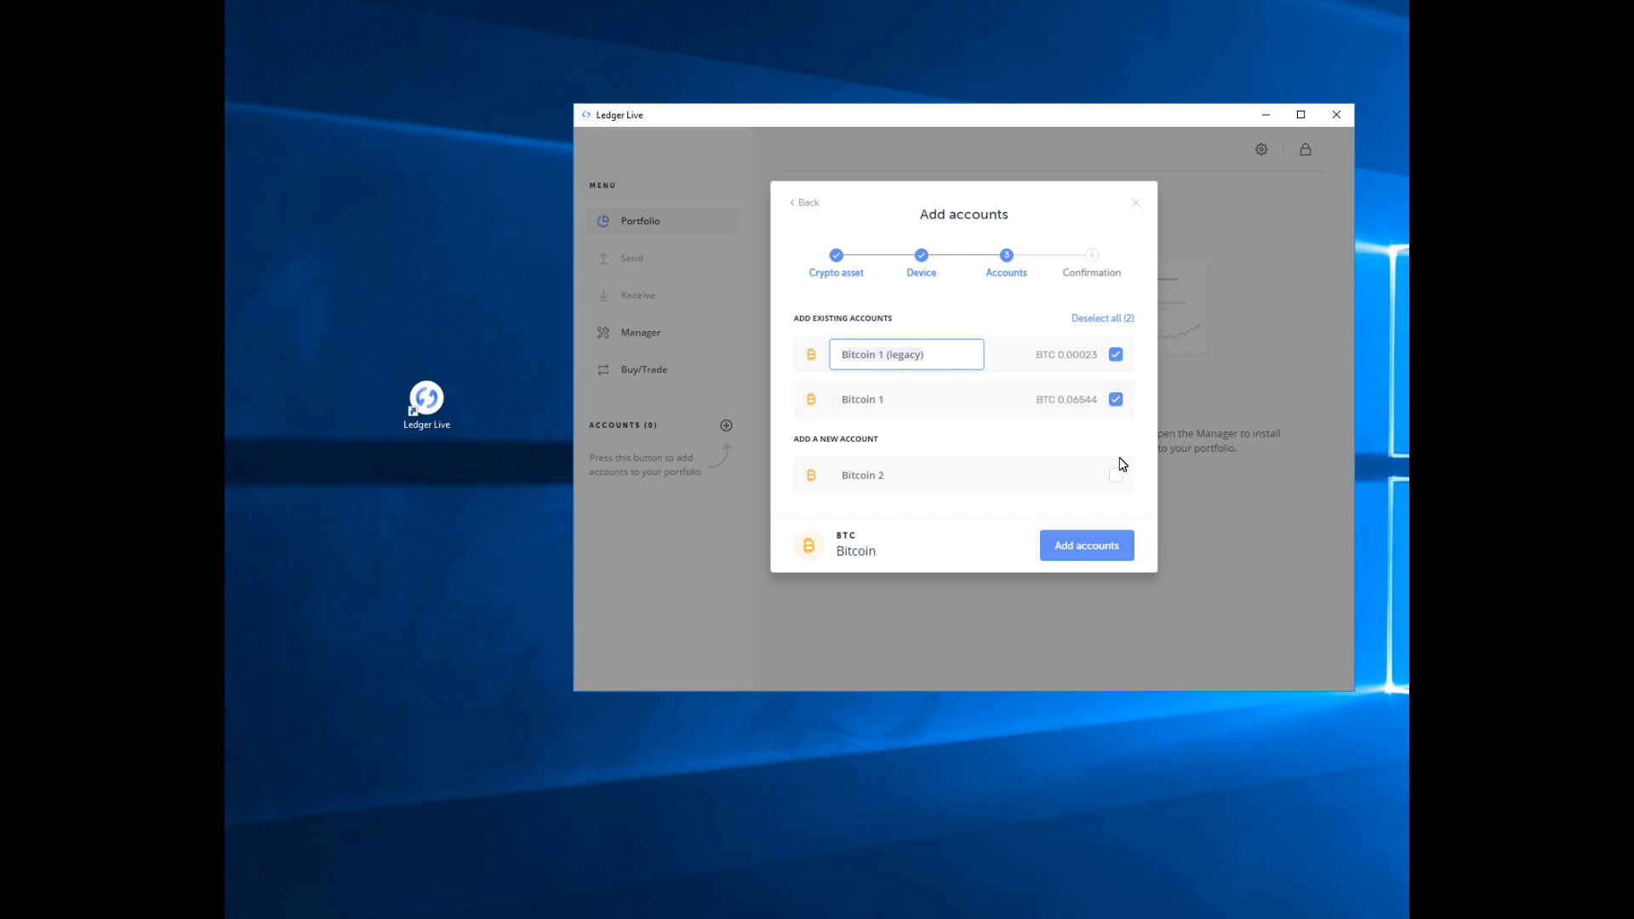
pyautogui.click(1092, 545)
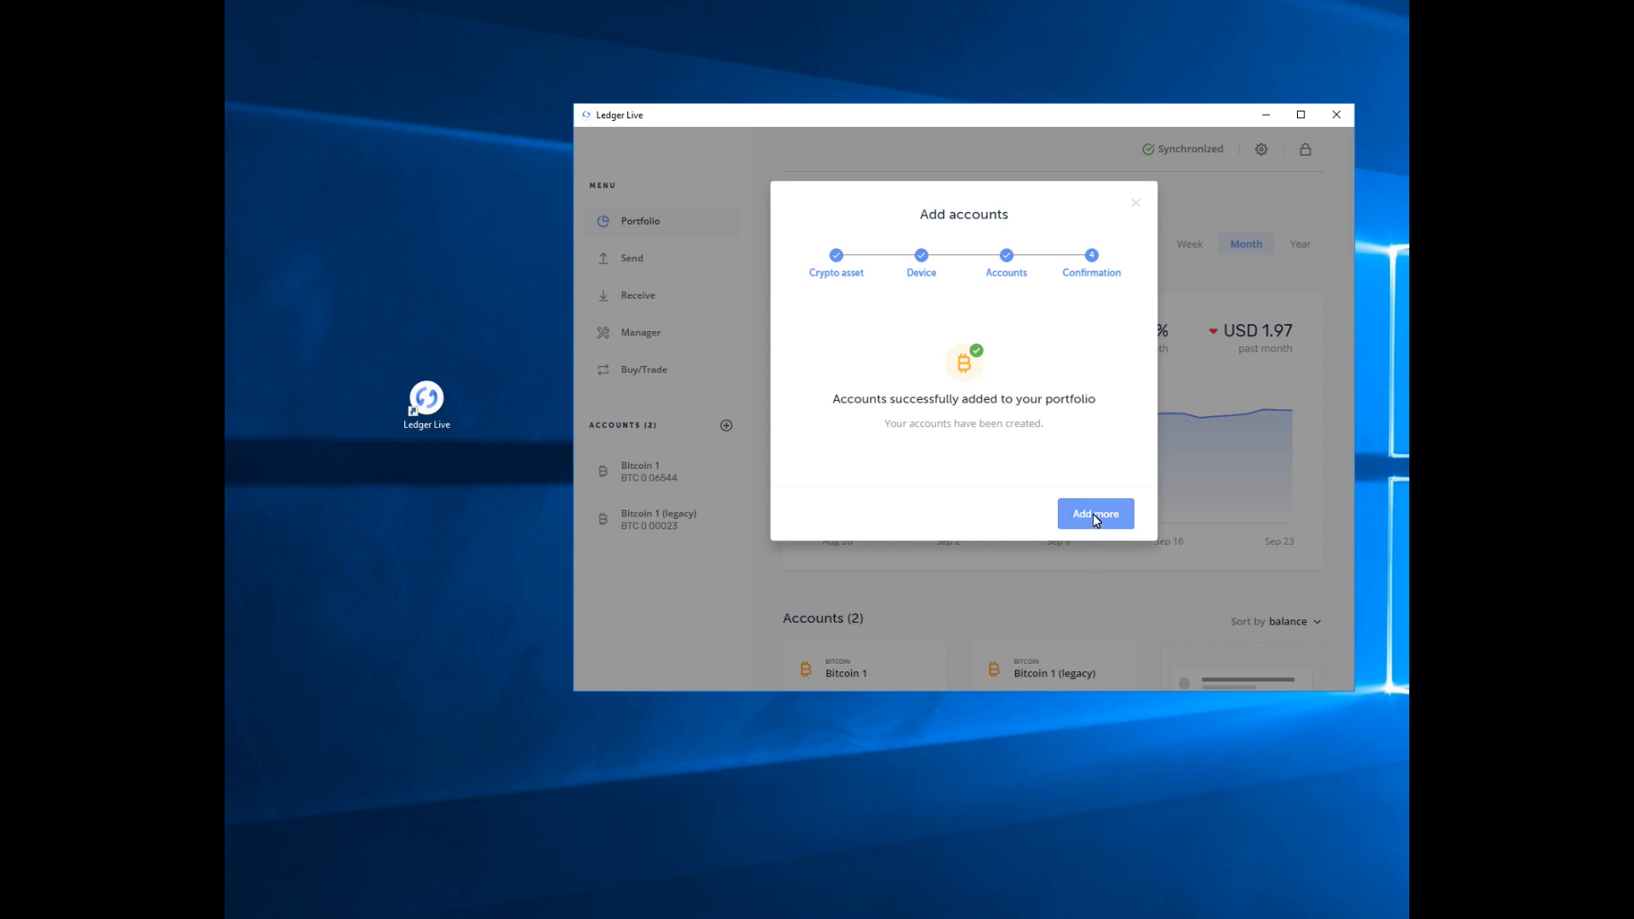
# Add the existing Ethereum Classic 1 (legacy) account from the device to the portfolio
pyautogui.click(1093, 513)
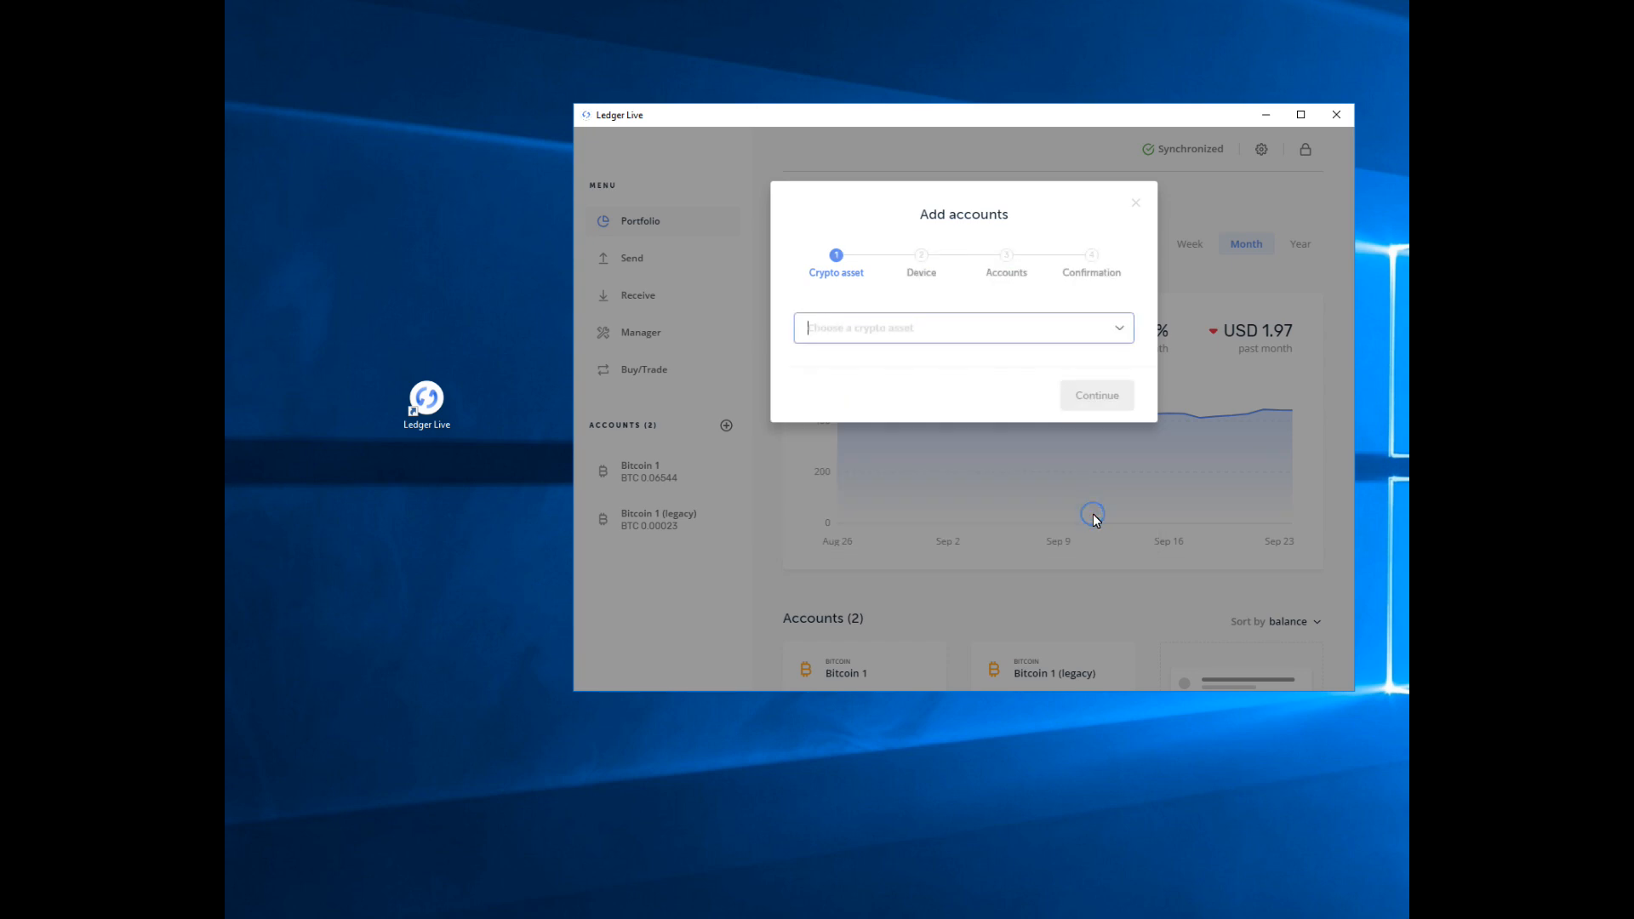
pyautogui.click(961, 337)
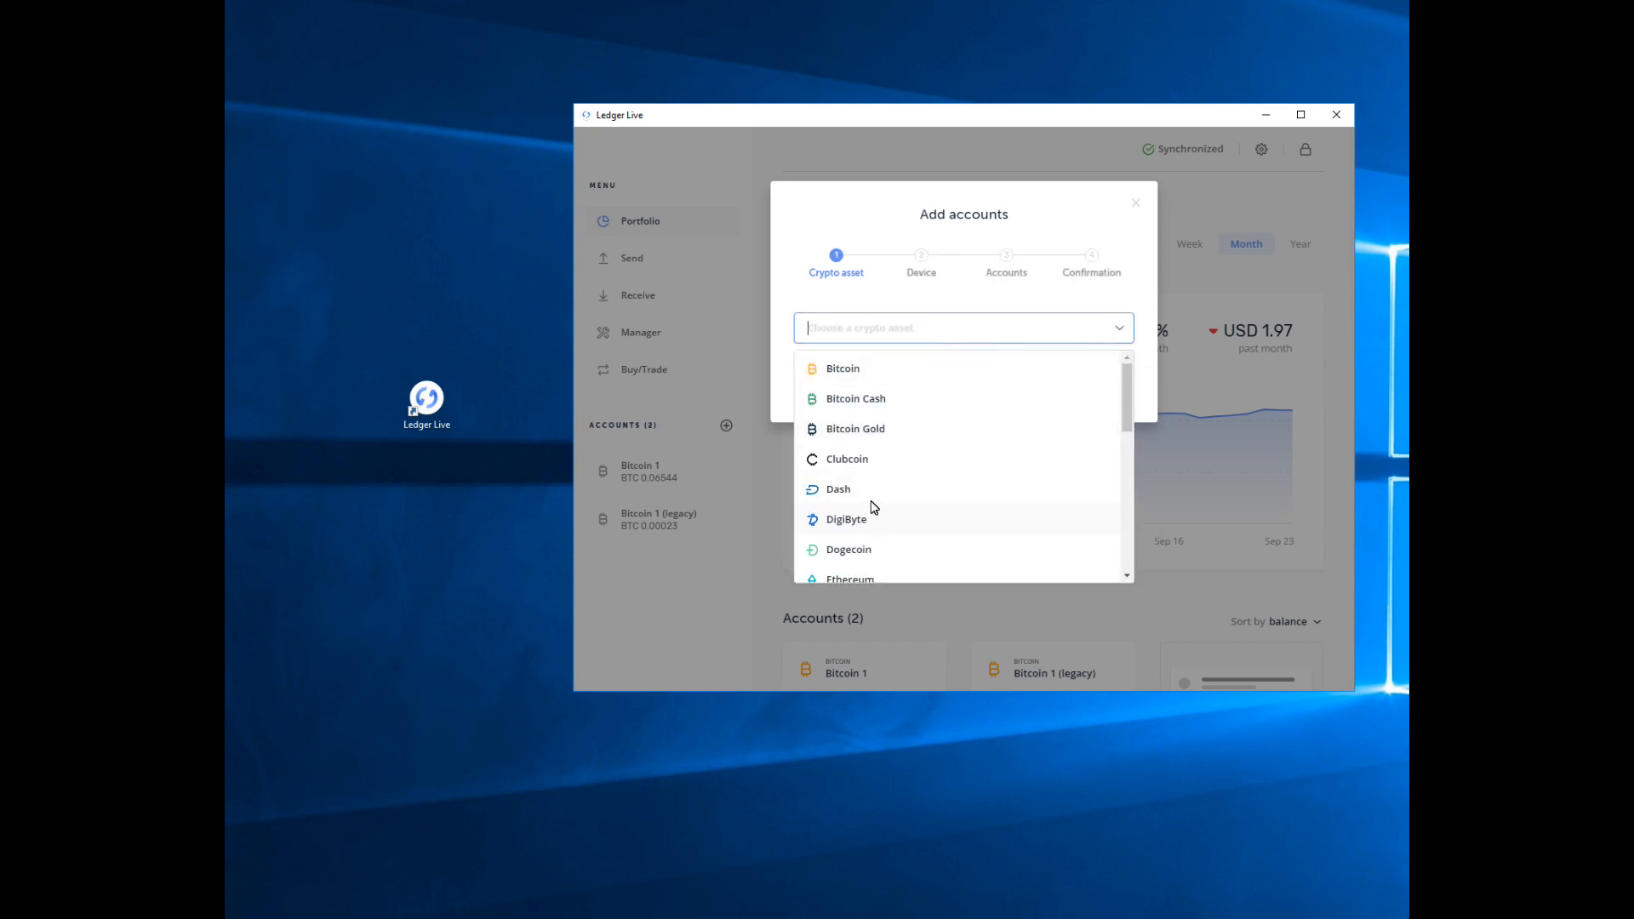
pyautogui.moveTo(1131, 398); pyautogui.dragTo(1123, 447)
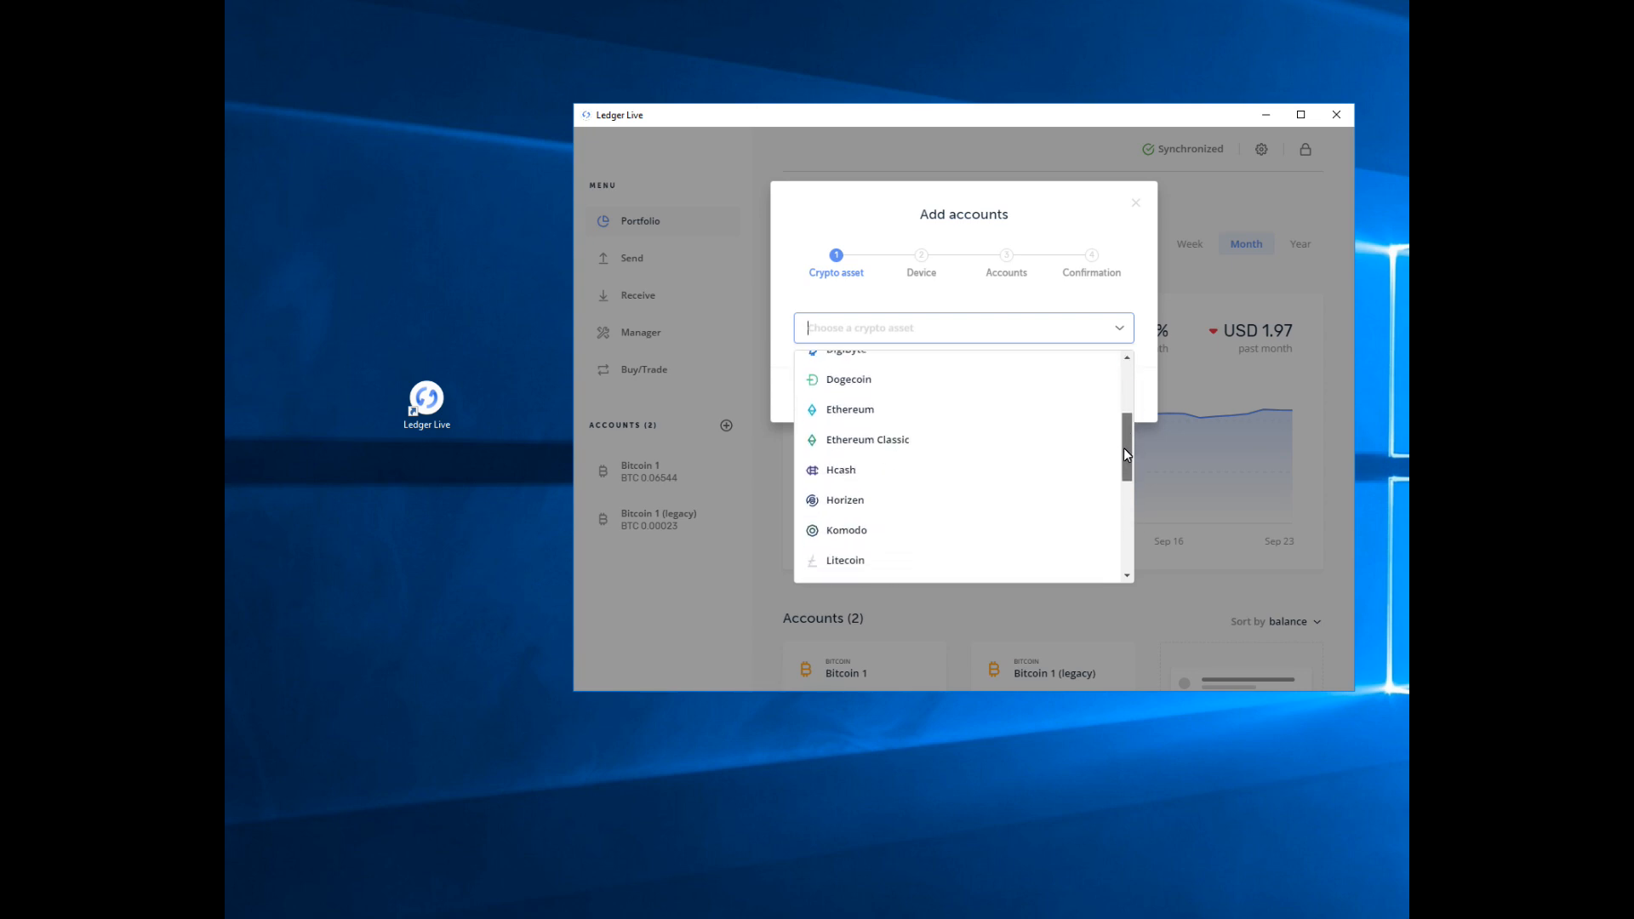
pyautogui.click(864, 449)
pyautogui.click(1095, 396)
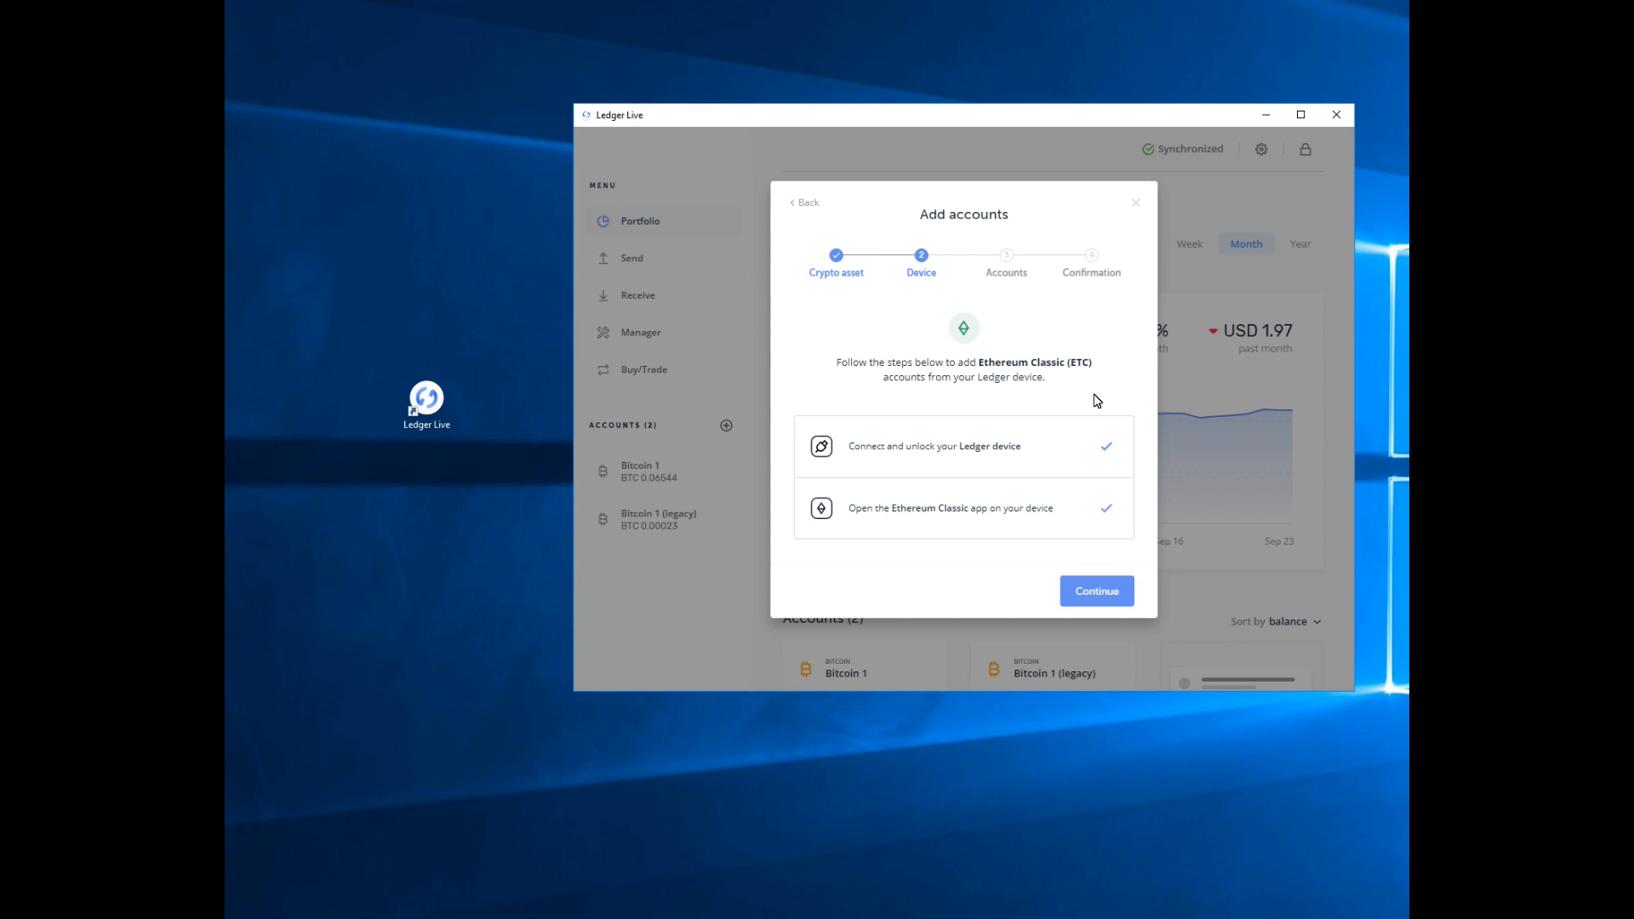
pyautogui.click(1081, 589)
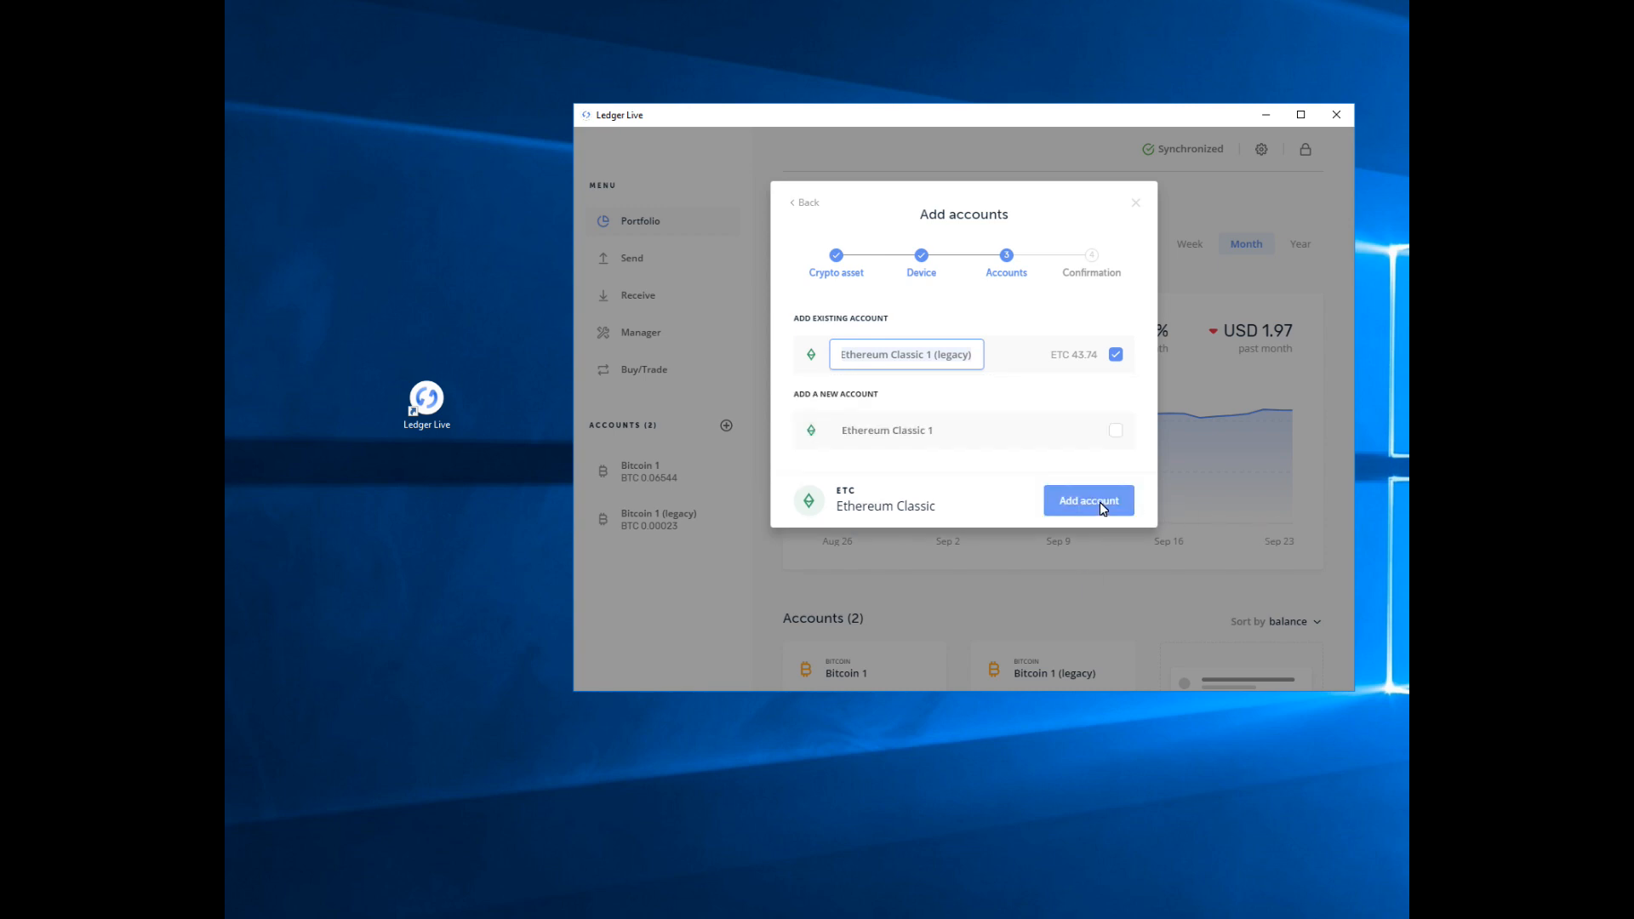
pyautogui.click(1101, 505)
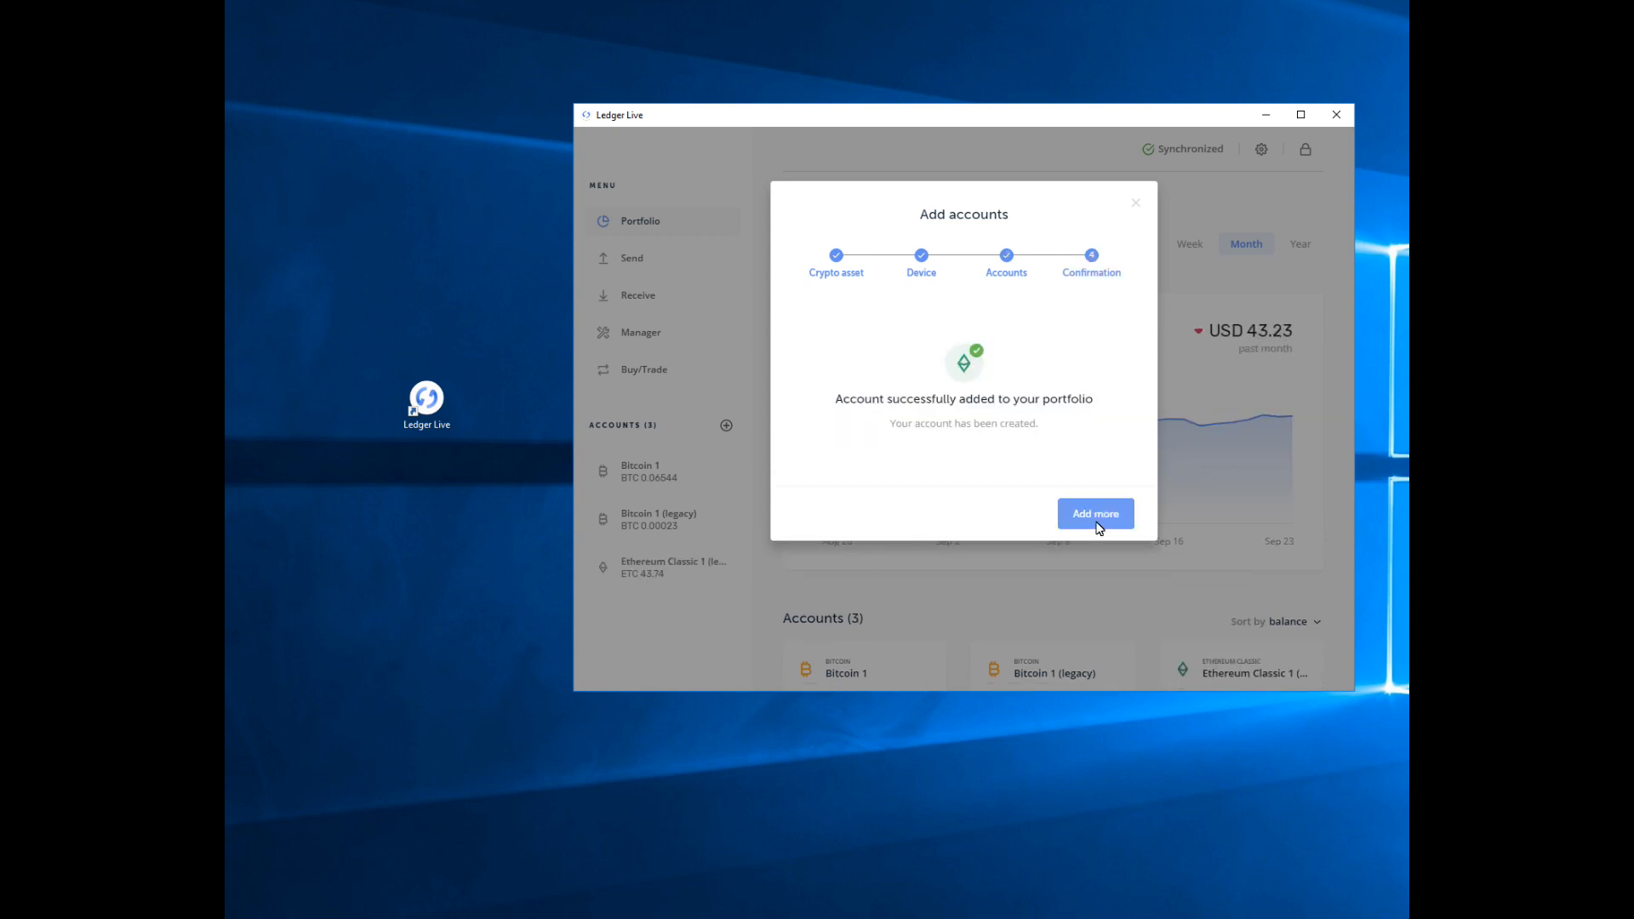
pyautogui.click(1096, 521)
pyautogui.click(998, 339)
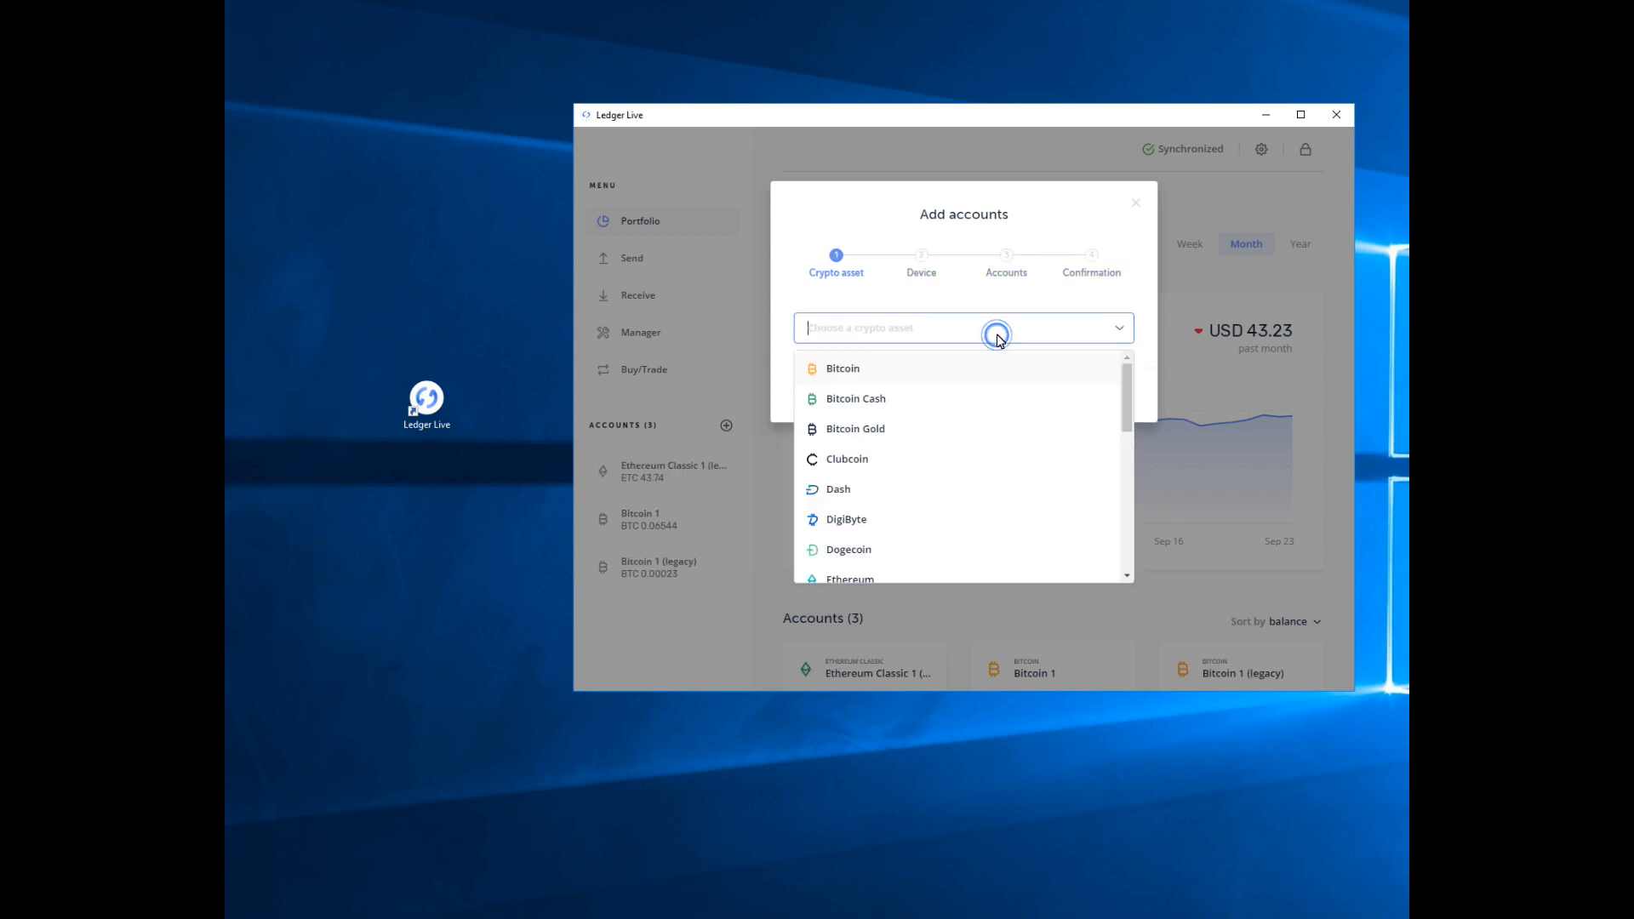
pyautogui.moveTo(1132, 391); pyautogui.dragTo(1099, 542)
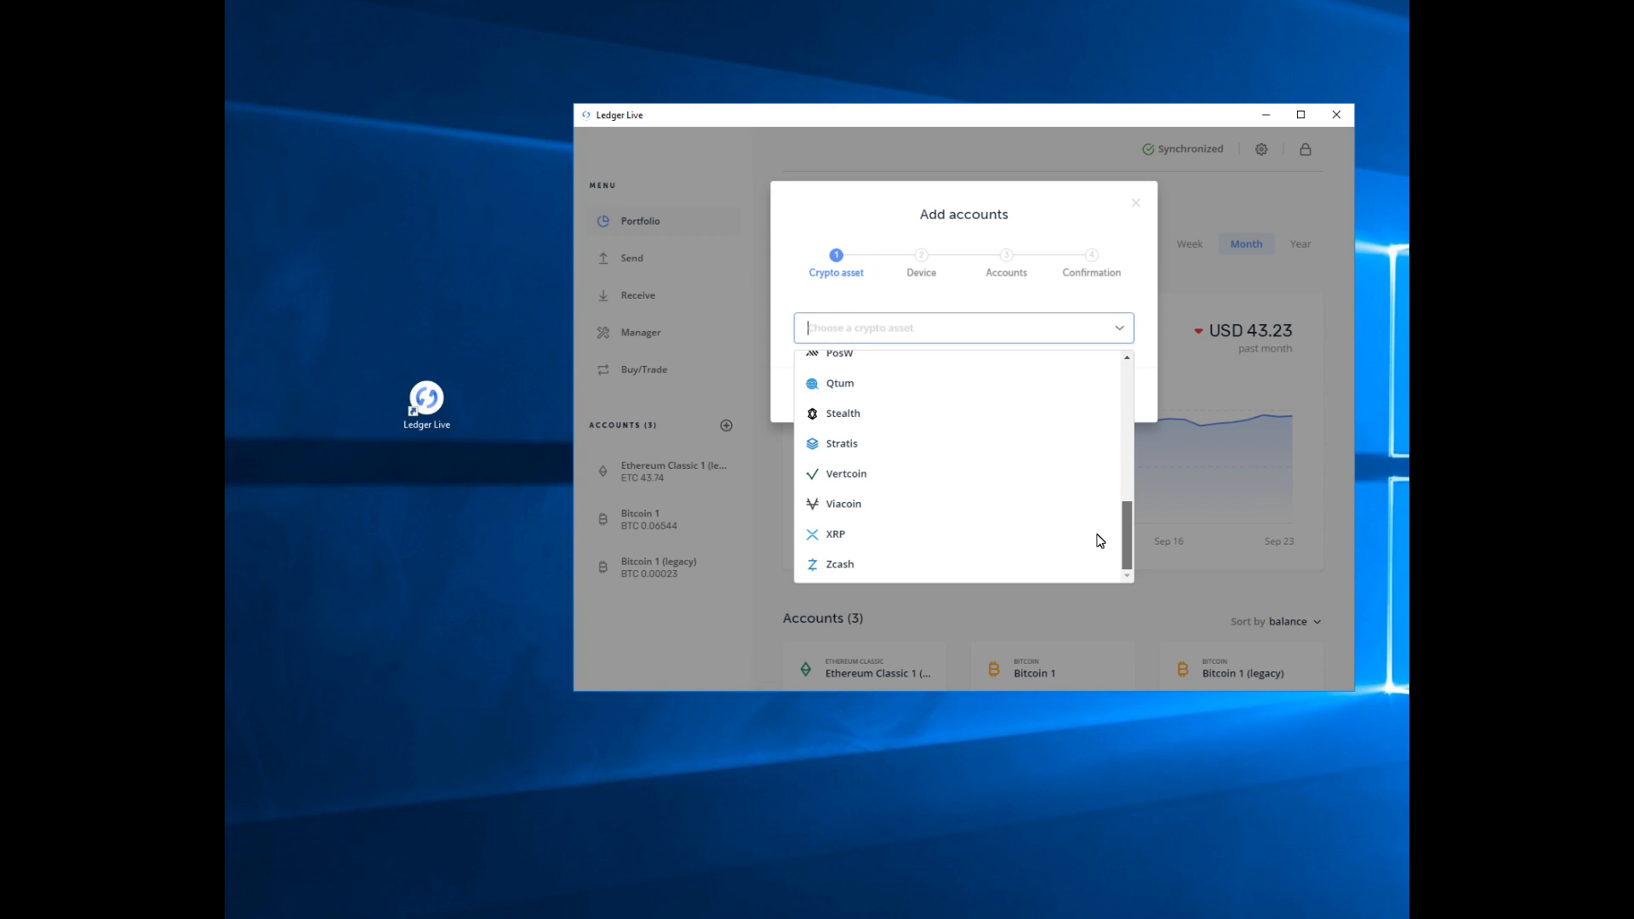
pyautogui.moveTo(1100, 541); pyautogui.dragTo(1104, 453)
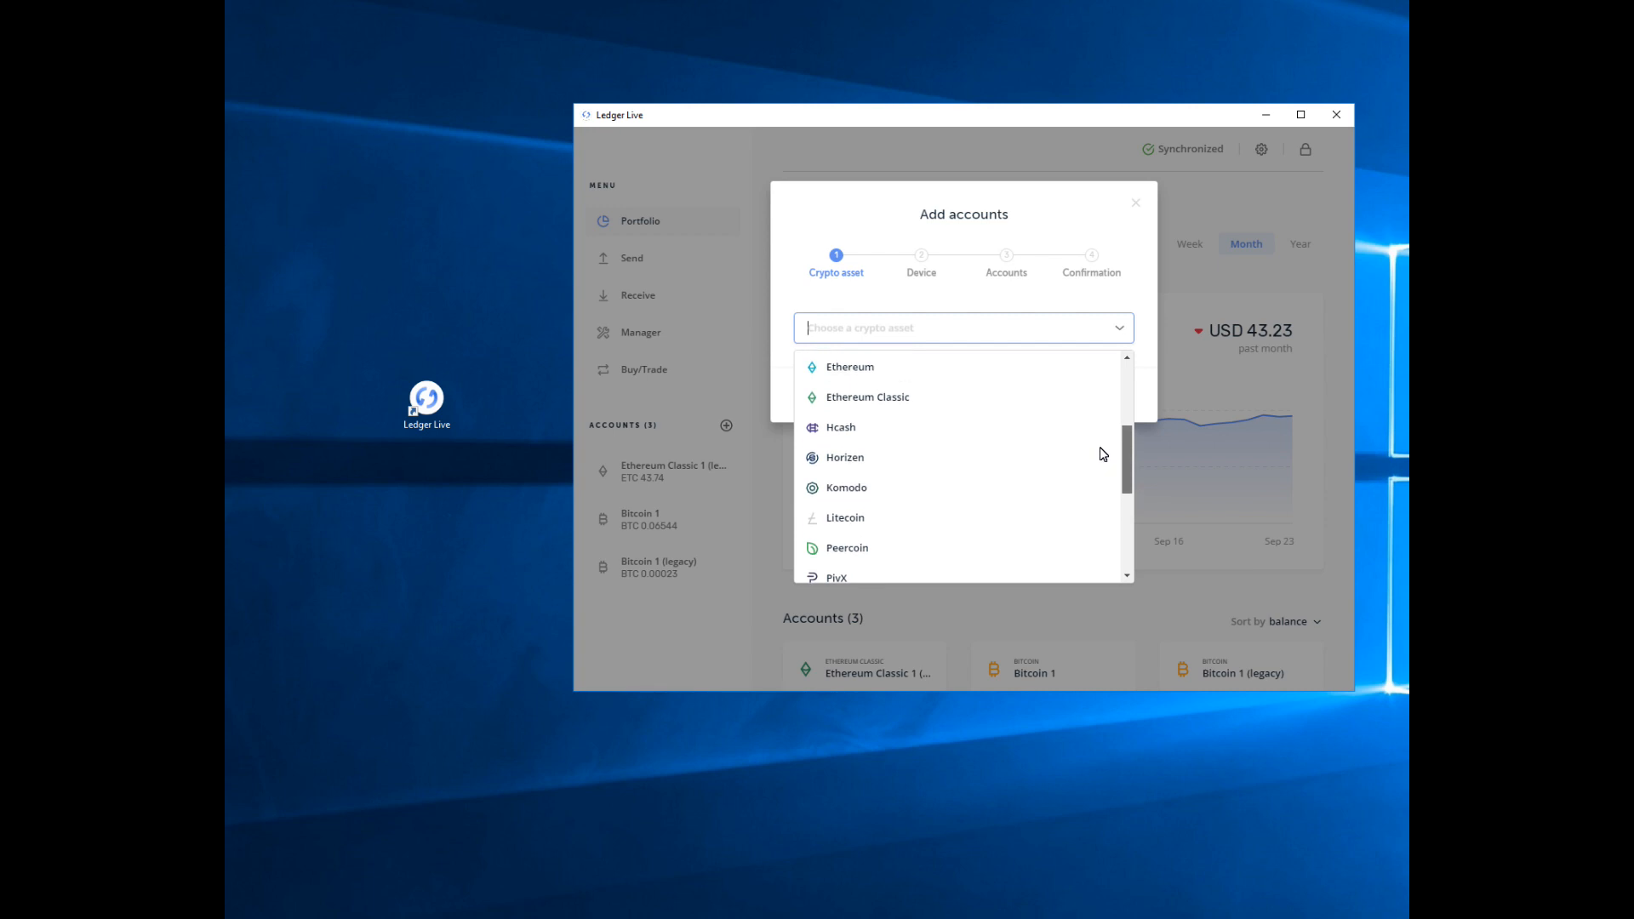
pyautogui.click(860, 521)
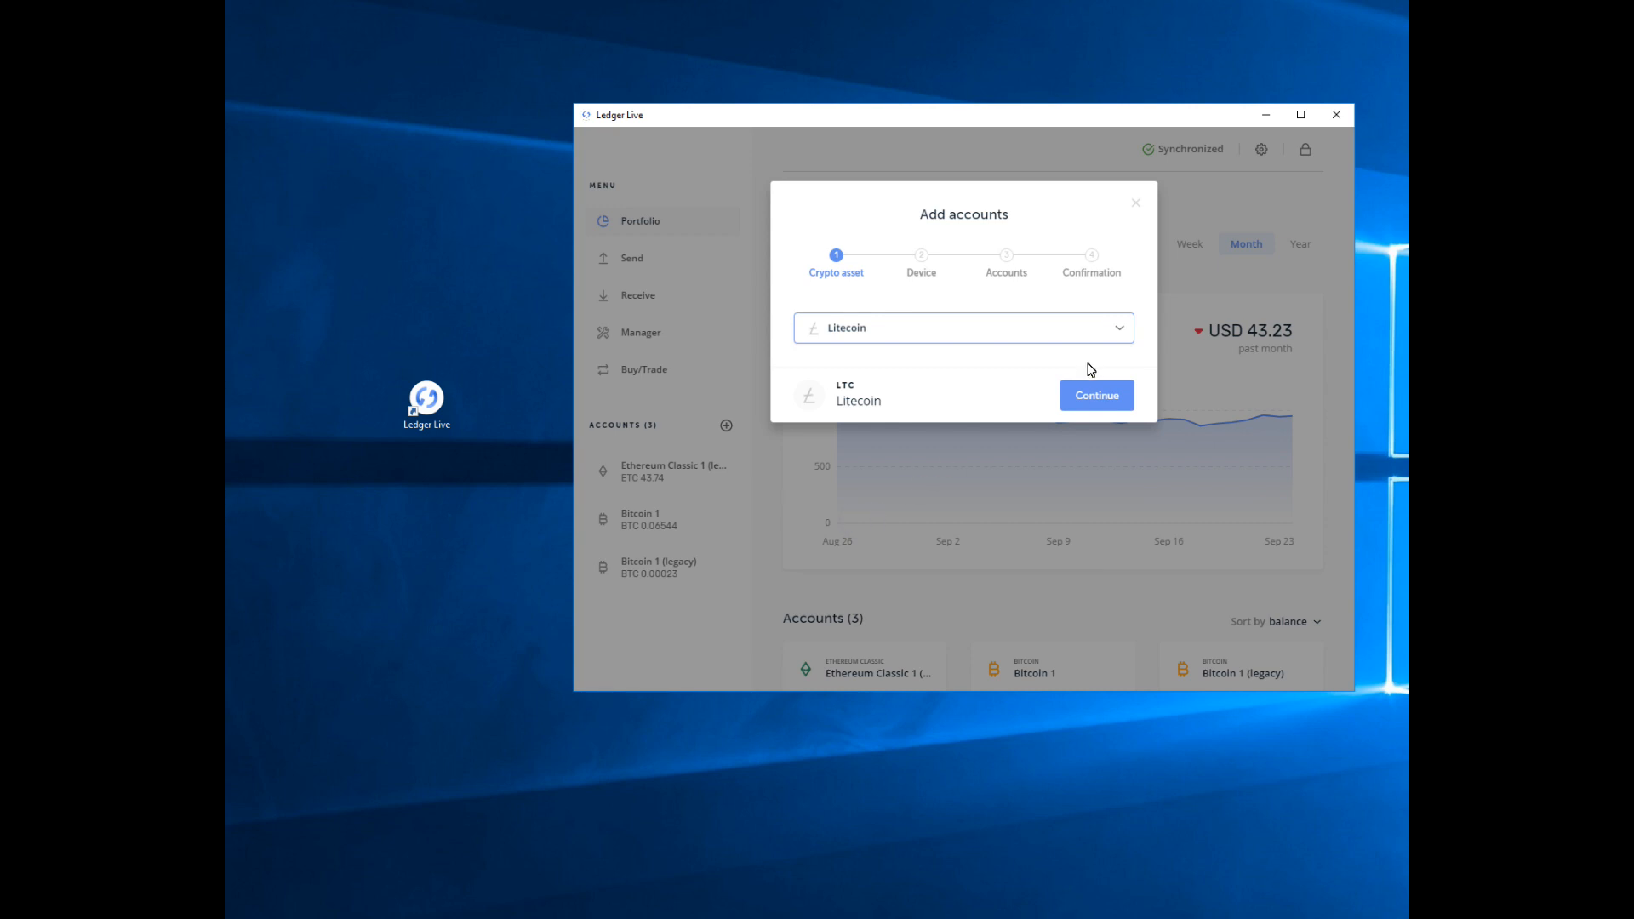
pyautogui.click(1104, 400)
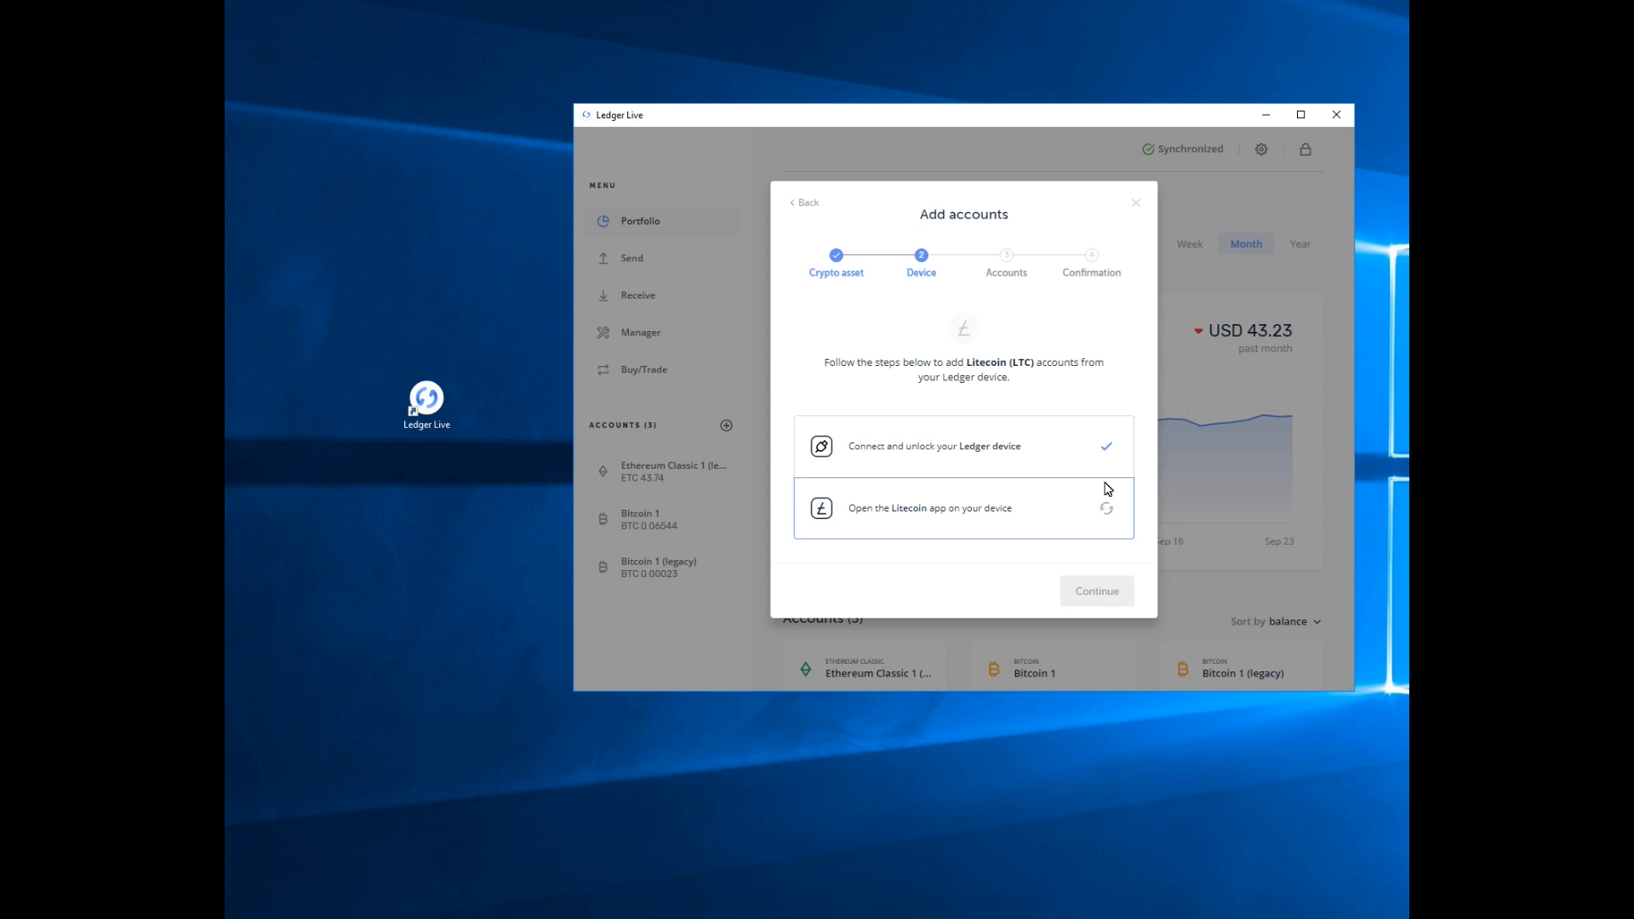
pyautogui.click(1136, 205)
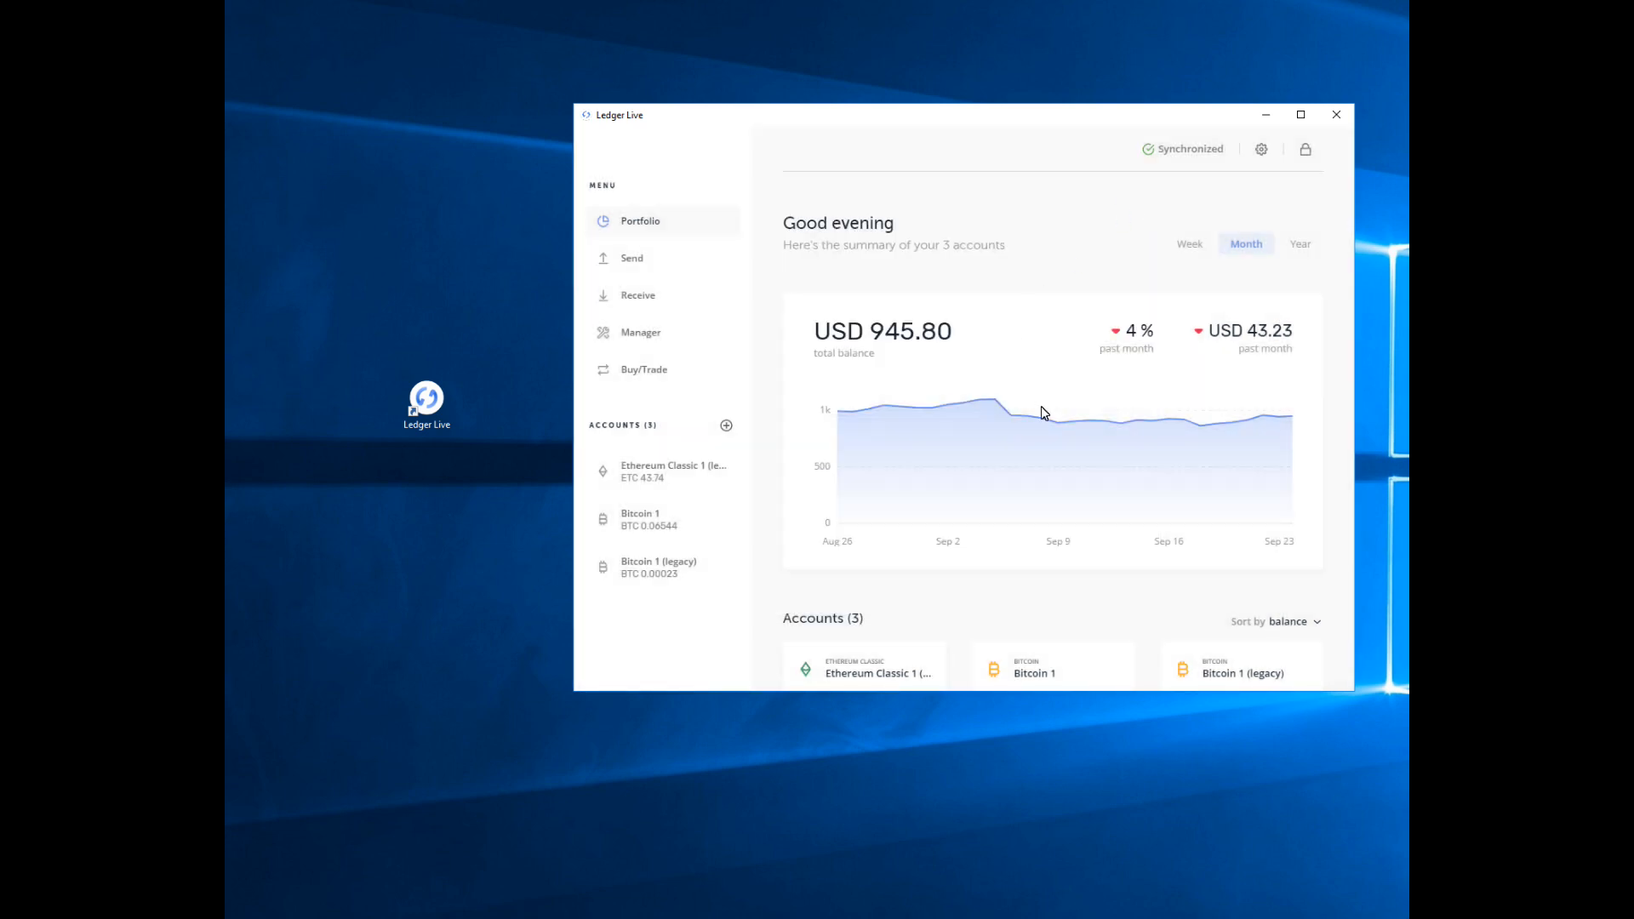